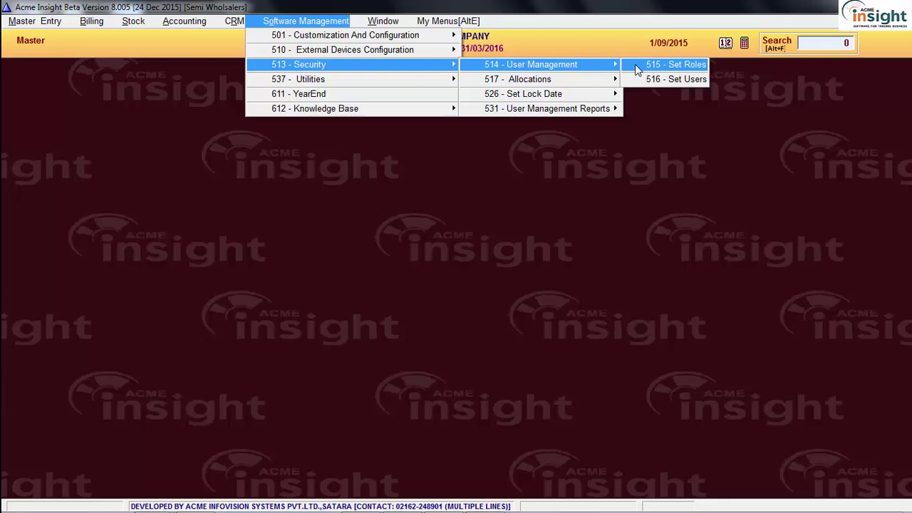
# Open 515 - Set Roles to list the existing roles and their levels
pyautogui.click(635, 64)
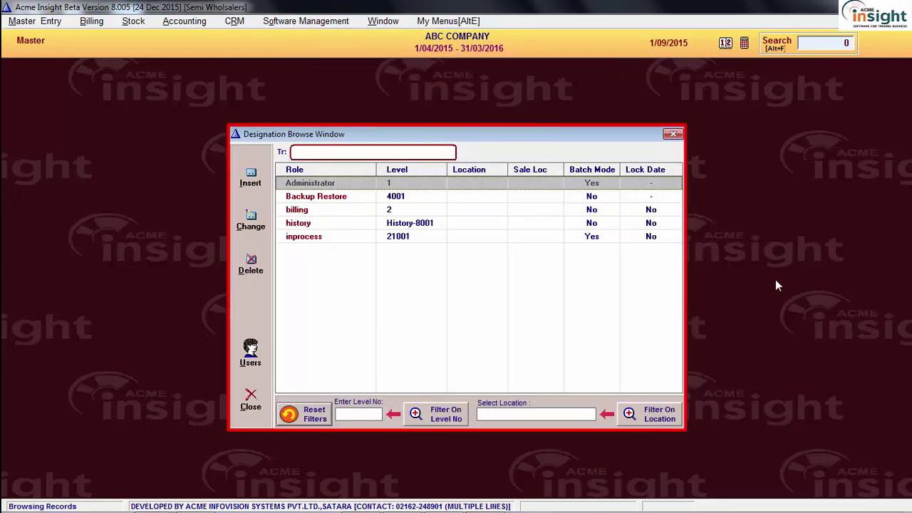
# Find menu 515 through quick search and insert a new role entry
pyautogui.hotkey('alt', 'f')
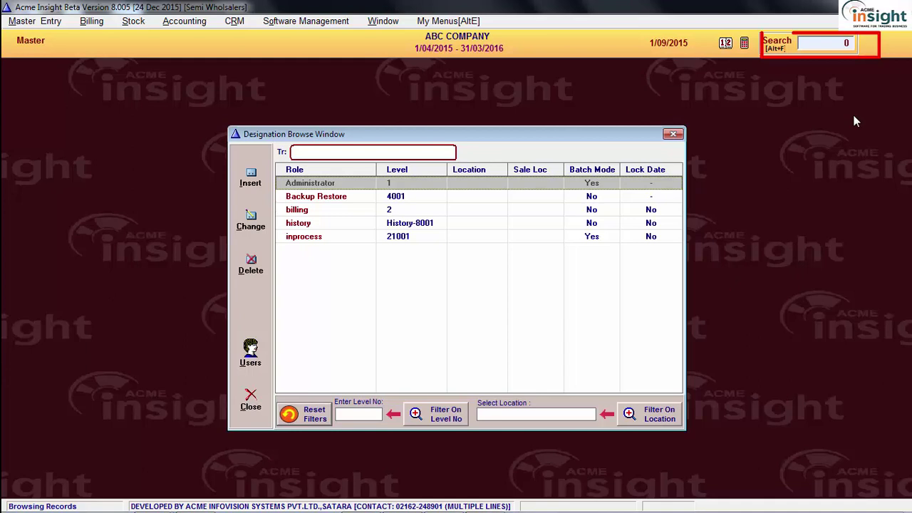
pyautogui.write('515')
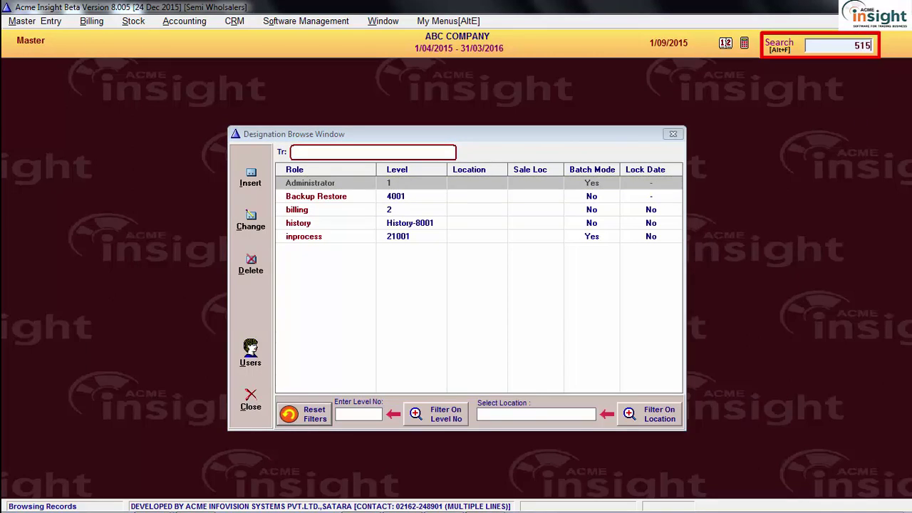
pyautogui.press('Return')
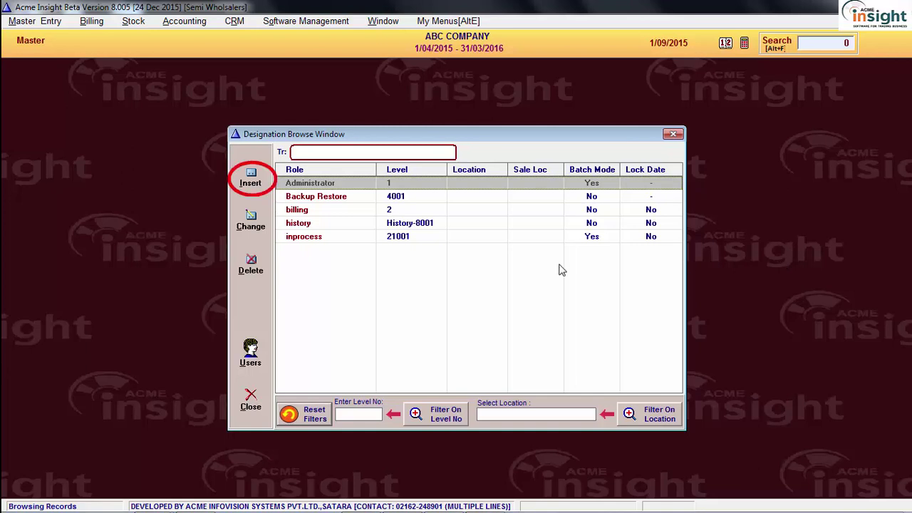
pyautogui.click(251, 179)
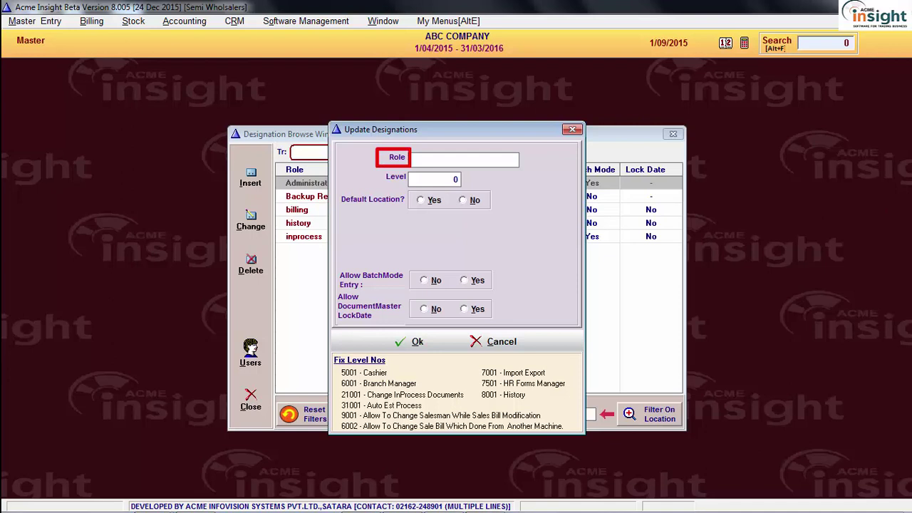
# Name the new role 'accounts' and set its Level to 3
pyautogui.write('accounts')
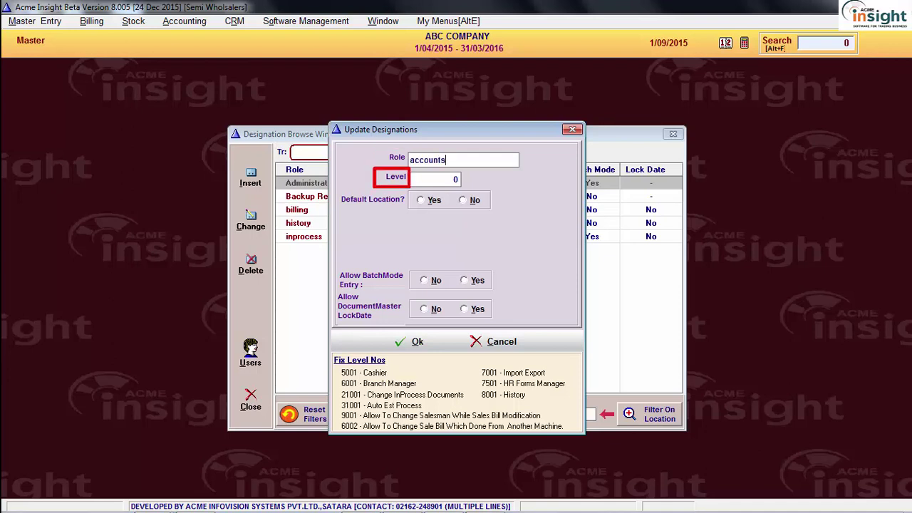
pyautogui.press('Tab')
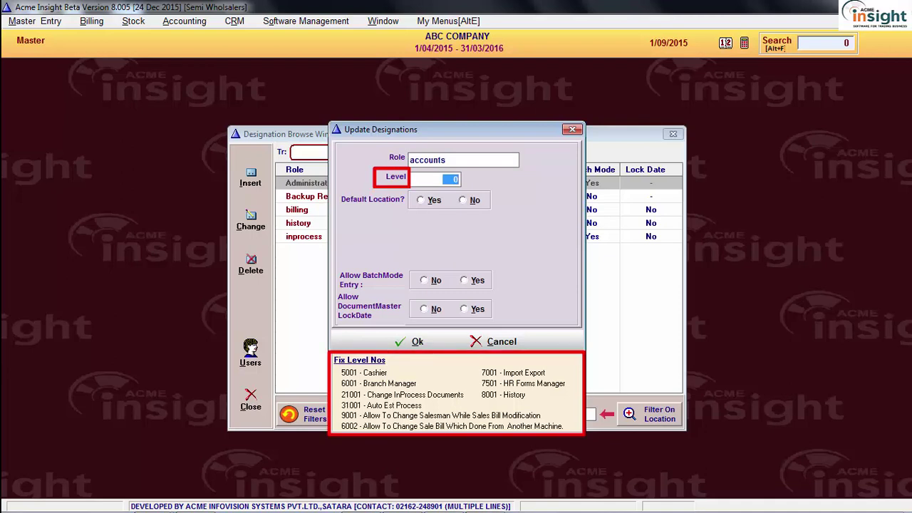
pyautogui.write('3')
pyautogui.press('Tab')
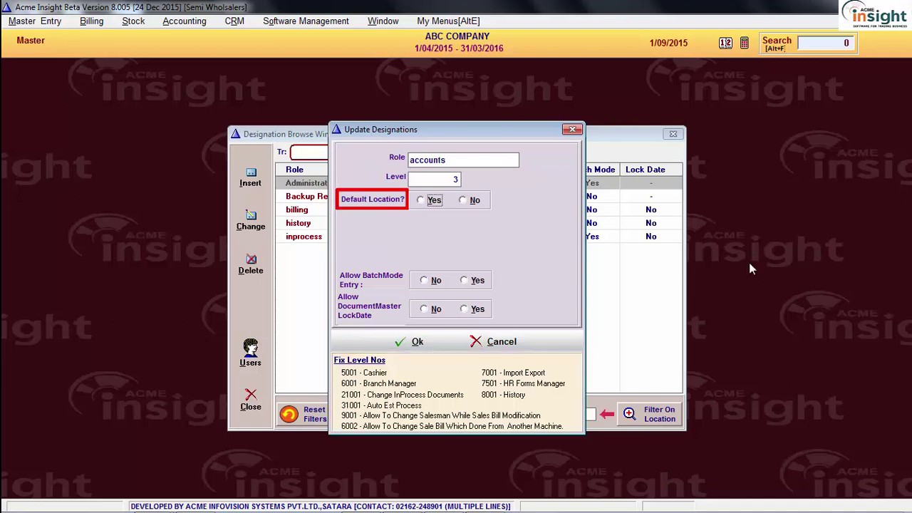
# Try a default location for the accounts role by choosing SHOP from the Location list
pyautogui.click(434, 201)
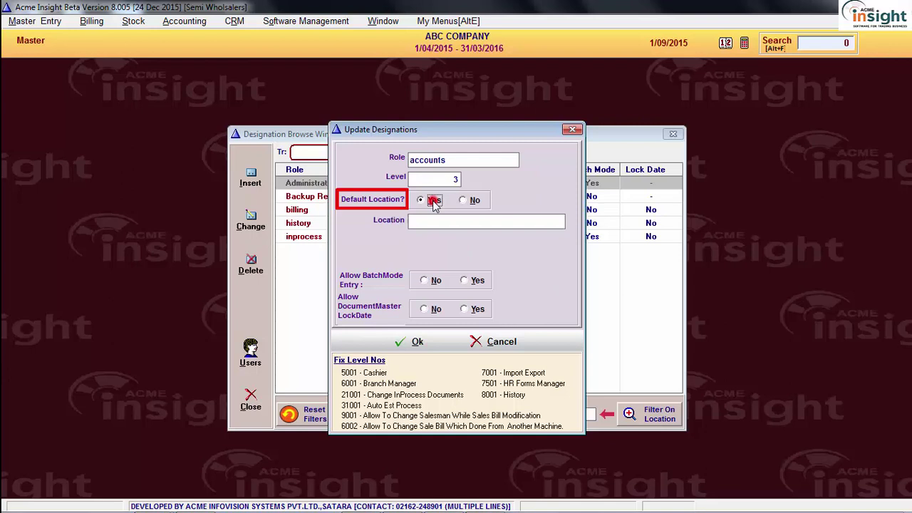
pyautogui.click(431, 221)
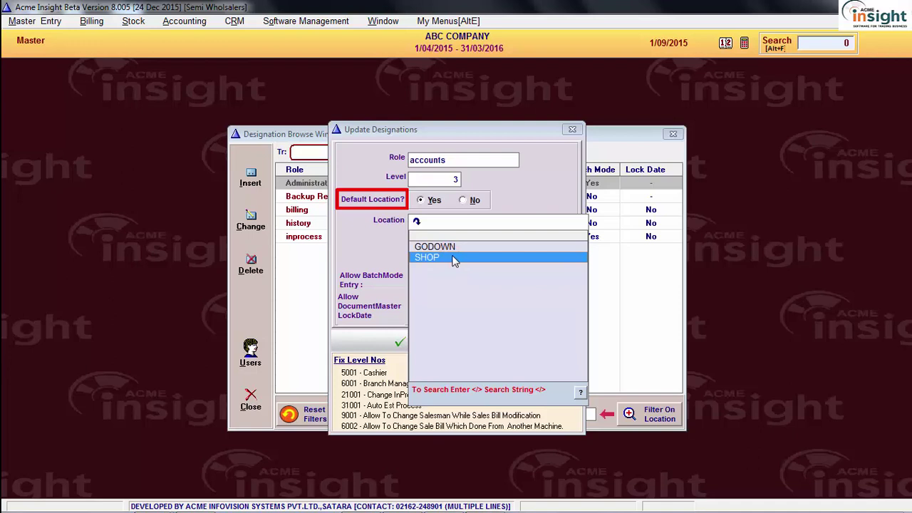
pyautogui.click(454, 258)
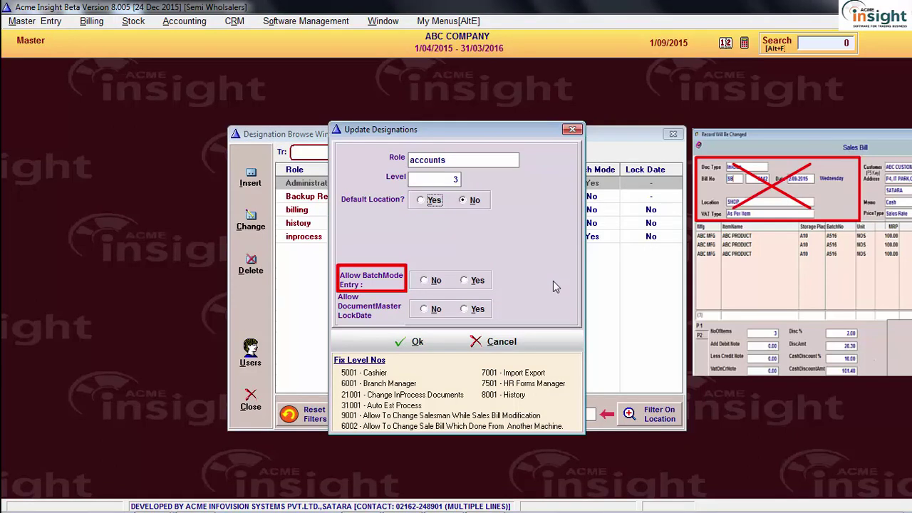
# Set Allow BatchMode Entry and Allow DocumentMaster LockDate to Yes, then save the accounts role
pyautogui.click(424, 280)
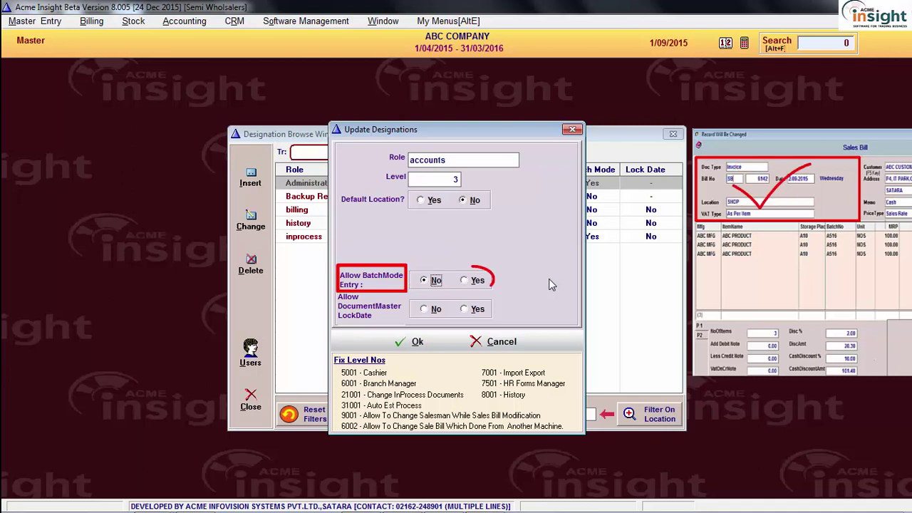
pyautogui.click(475, 282)
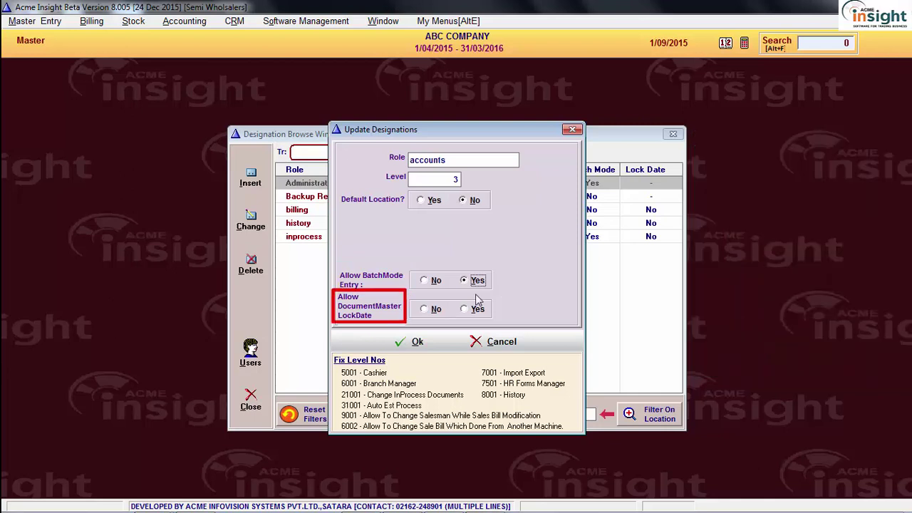
pyautogui.press('Tab')
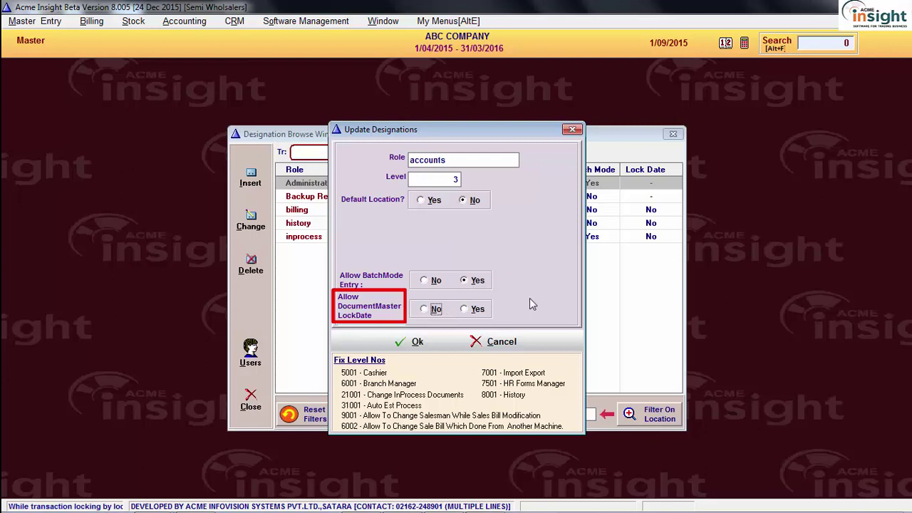
pyautogui.click(482, 310)
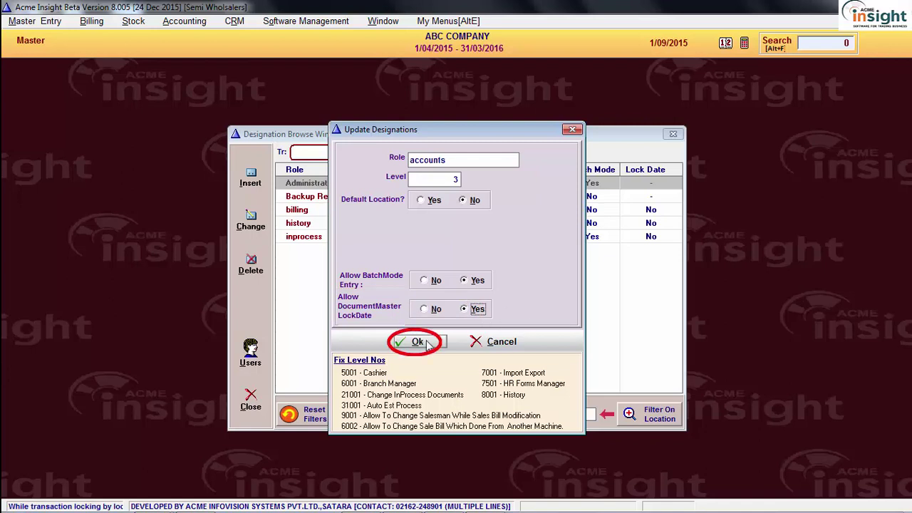
pyautogui.click(427, 344)
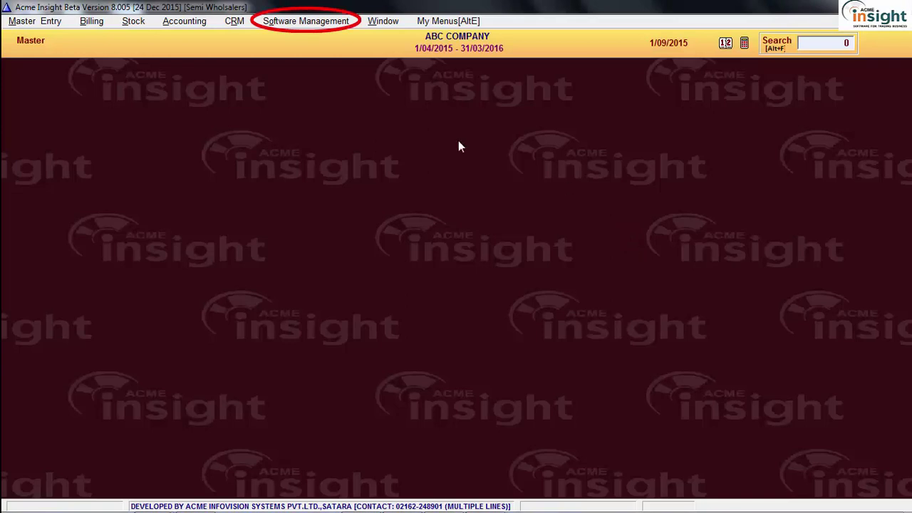
# Close the roles window and open 516 - Set Users under 514 User Management
pyautogui.click(276, 21)
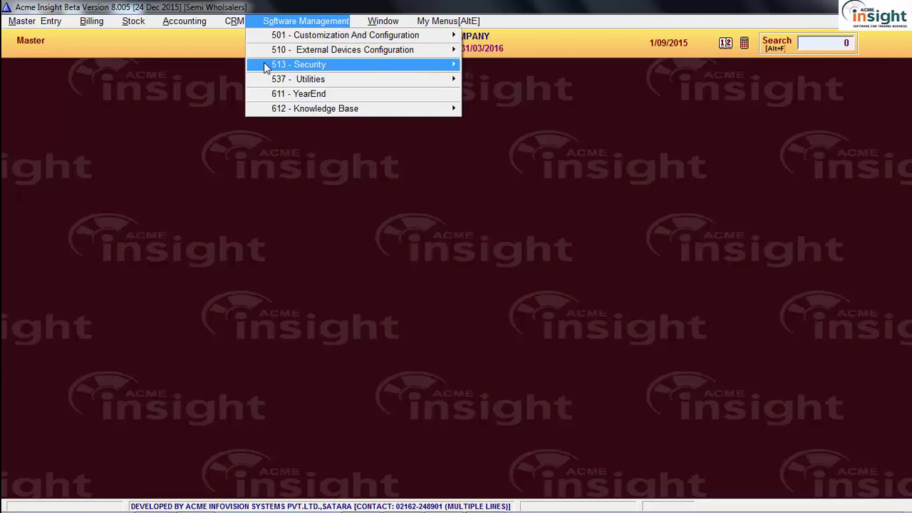
pyautogui.moveTo(264, 63)
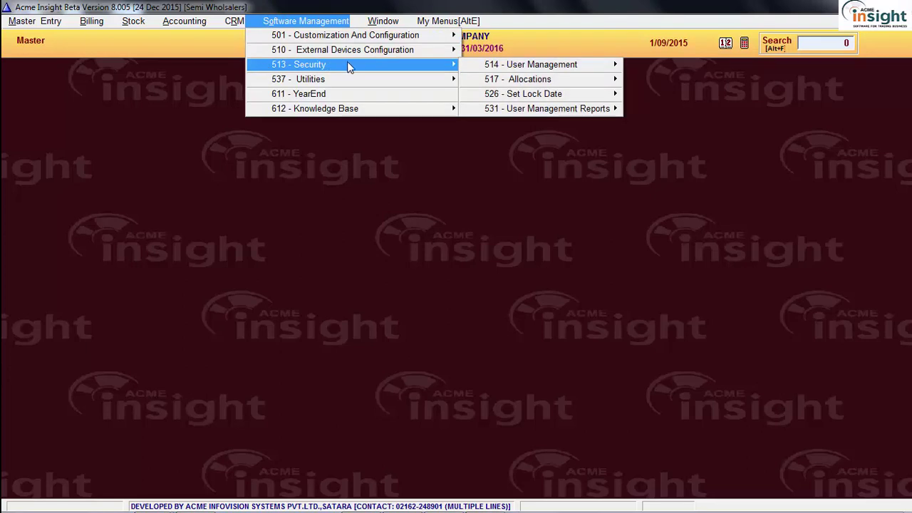
pyautogui.moveTo(513, 66)
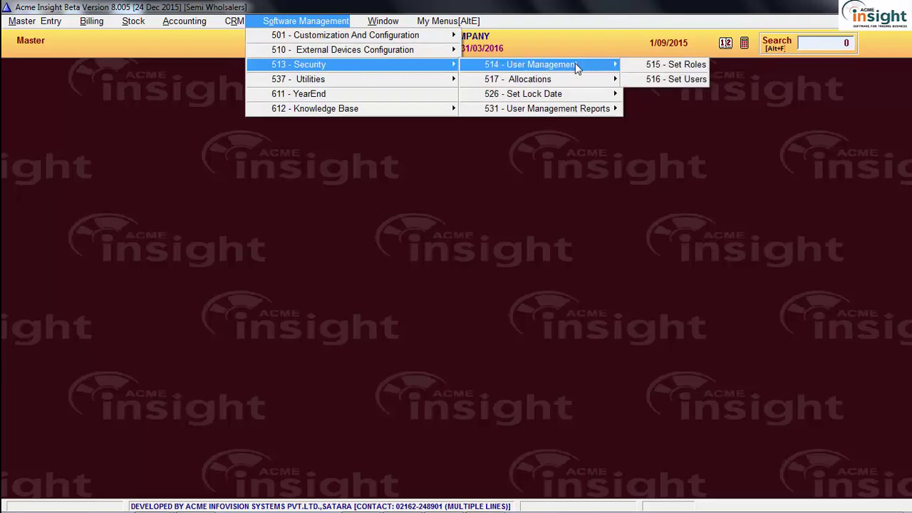
pyautogui.click(683, 80)
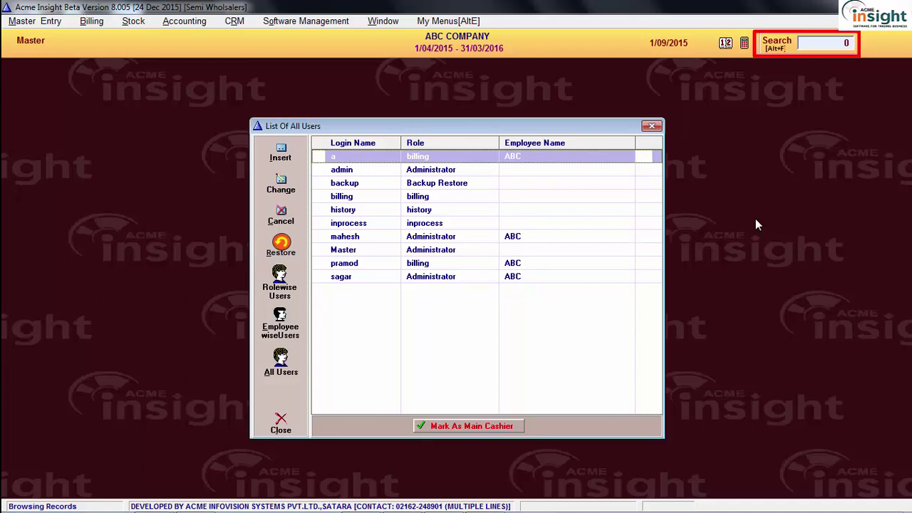
# Find menu 516 through quick search and insert a new user
pyautogui.click(827, 43)
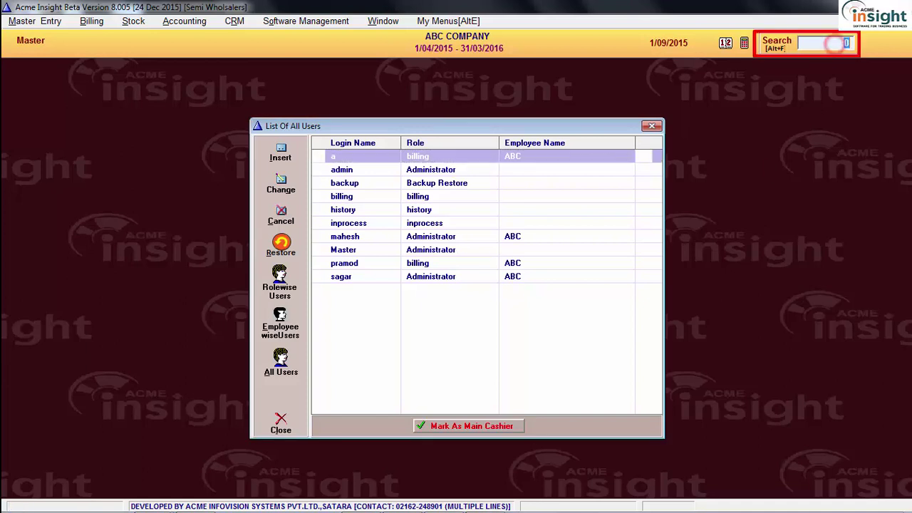
pyautogui.write('516')
pyautogui.press('Return')
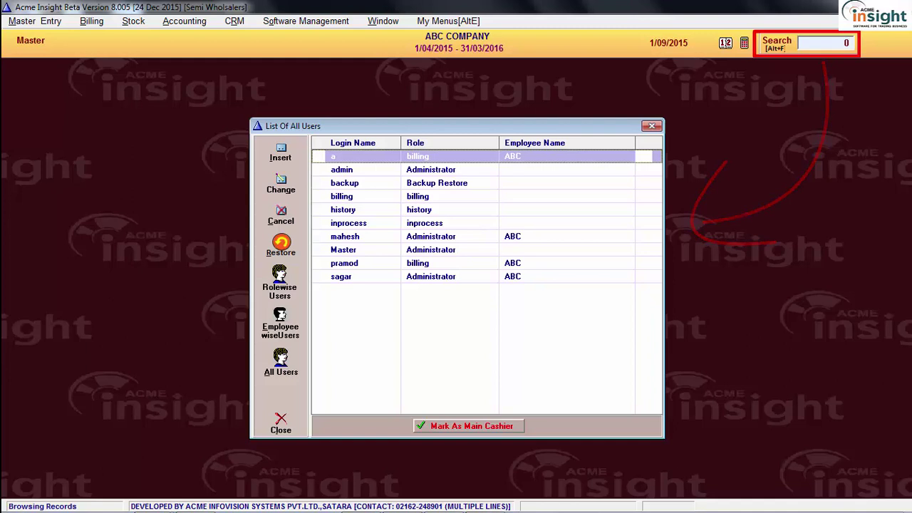
pyautogui.click(596, 197)
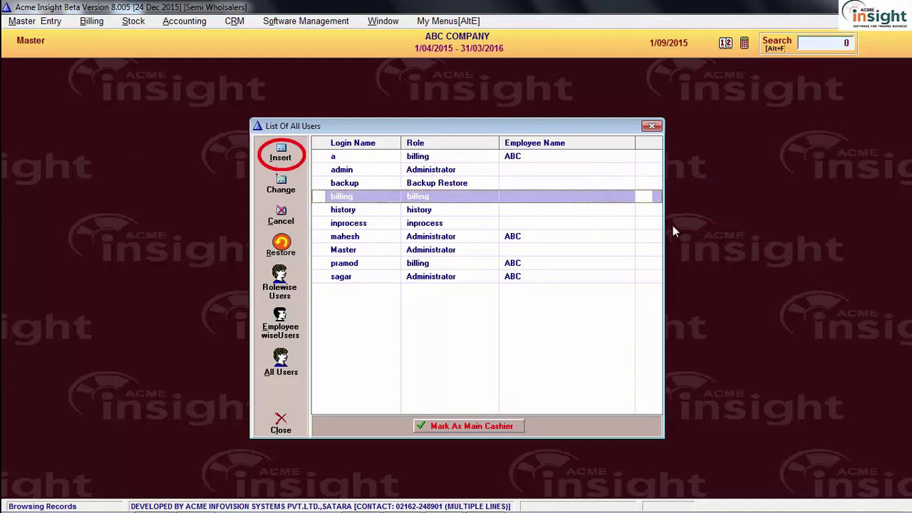
pyautogui.click(282, 155)
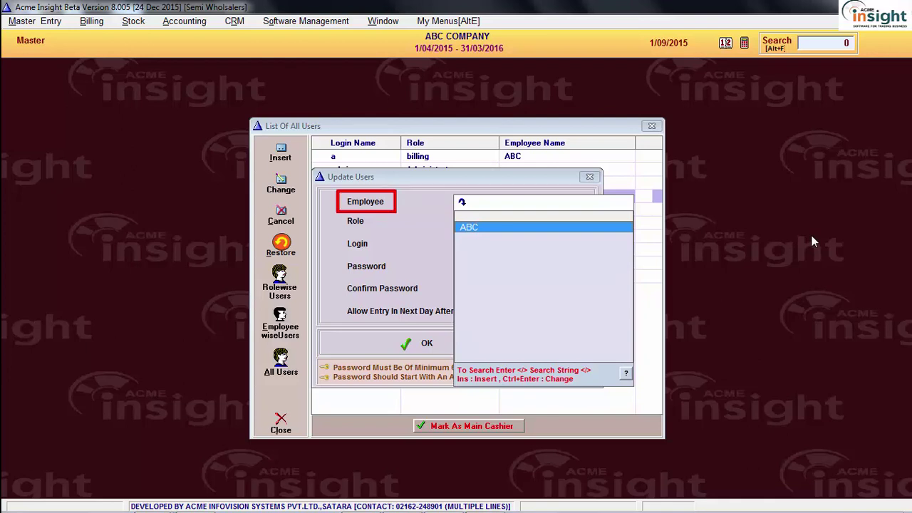
# Assign employee ABC and the accounts role to the new user, then enter its login name
pyautogui.press('Return')
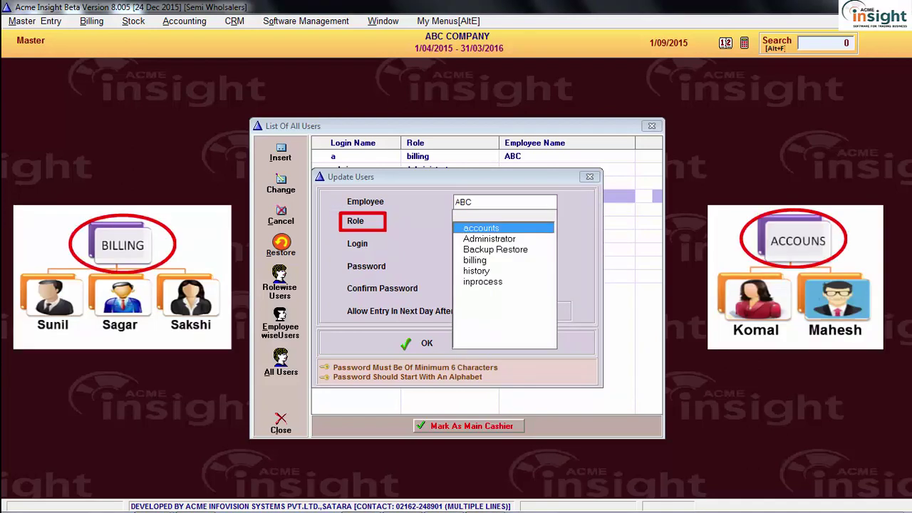
pyautogui.press('Down')
pyautogui.press('Down')
pyautogui.press('Down')
pyautogui.press('Up')
pyautogui.press('Up')
pyautogui.press('Up')
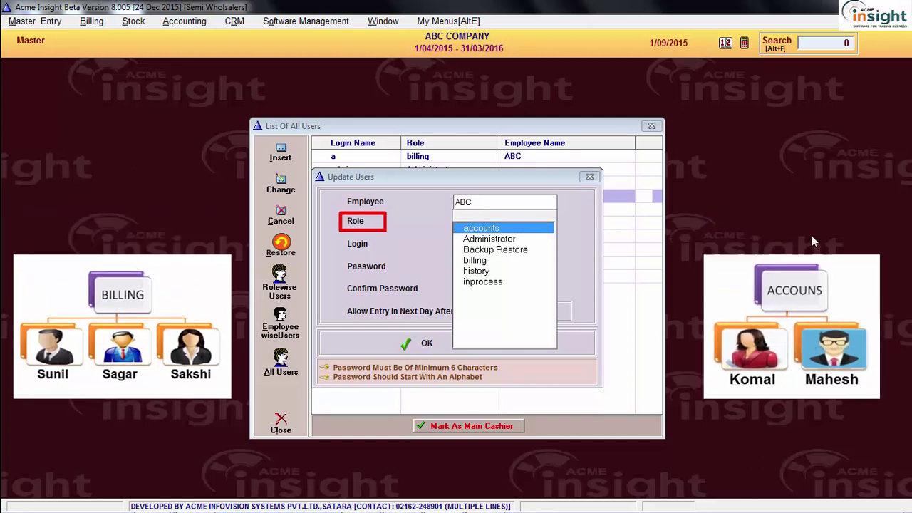
pyautogui.press('Return')
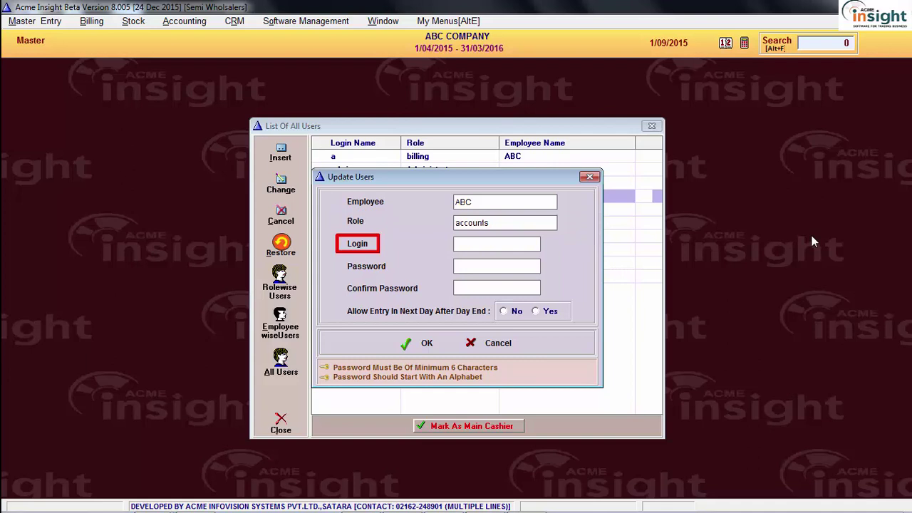
pyautogui.write('sunil')
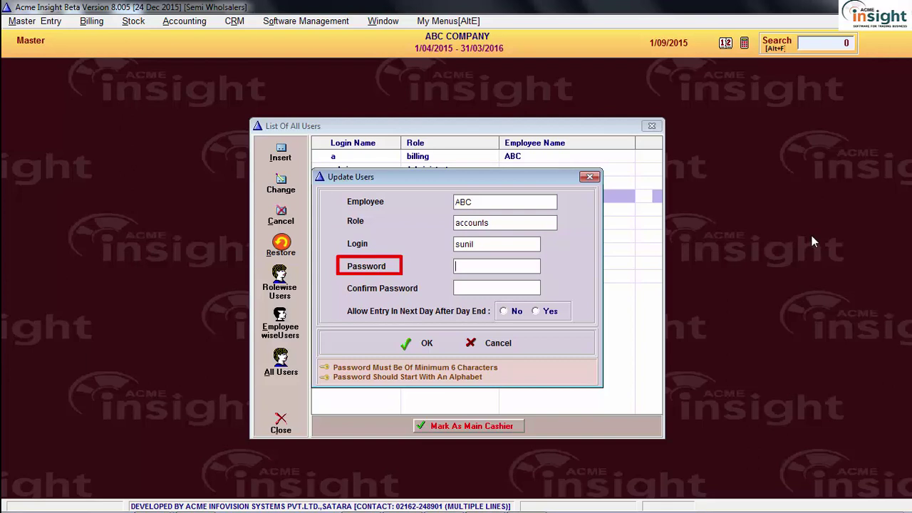
# Enter and confirm a six-character password, save the user, and close the reopened details
pyautogui.write('****')
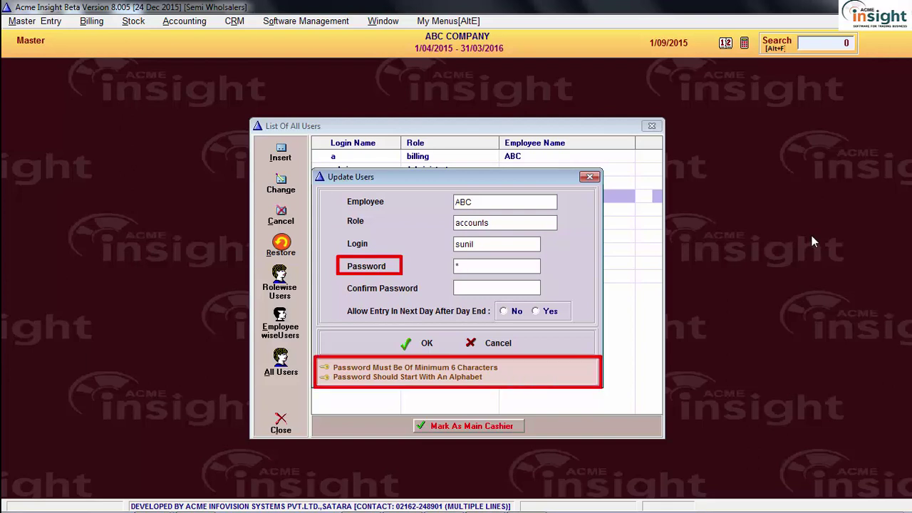
pyautogui.write('**')
pyautogui.press('Tab')
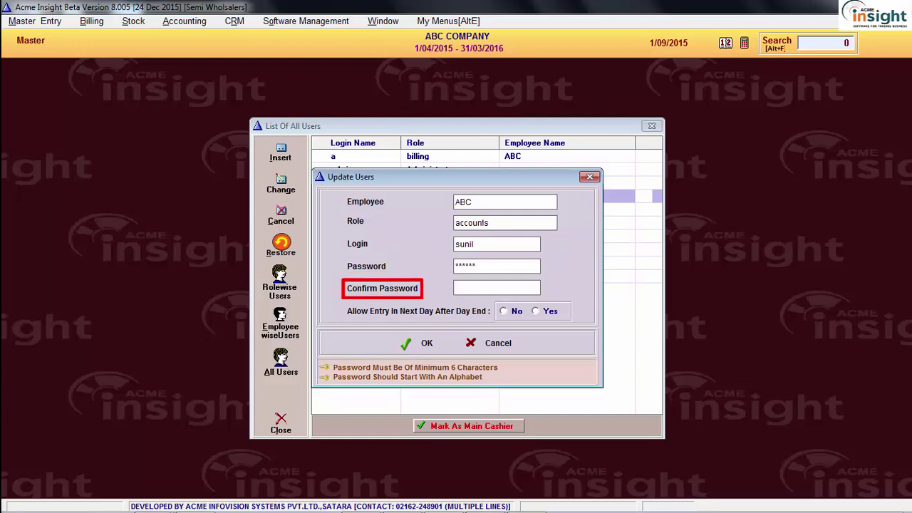
pyautogui.write('******')
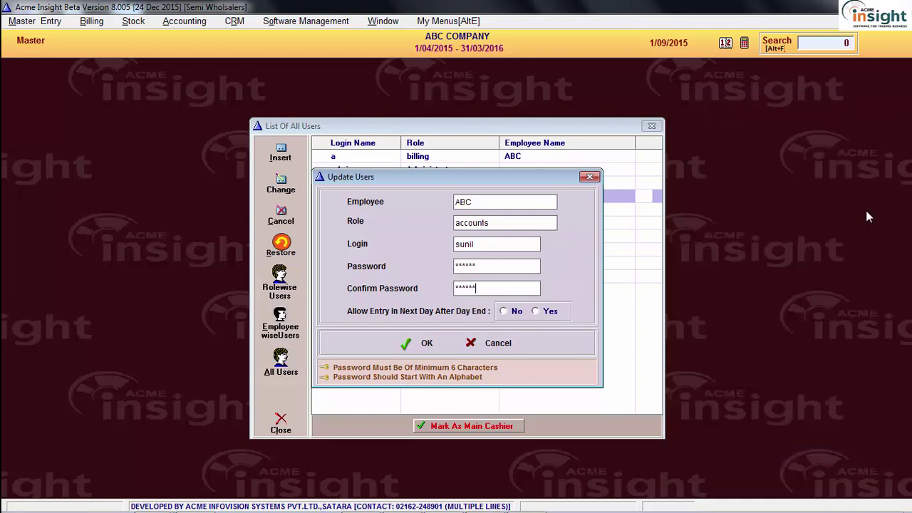
pyautogui.click(432, 345)
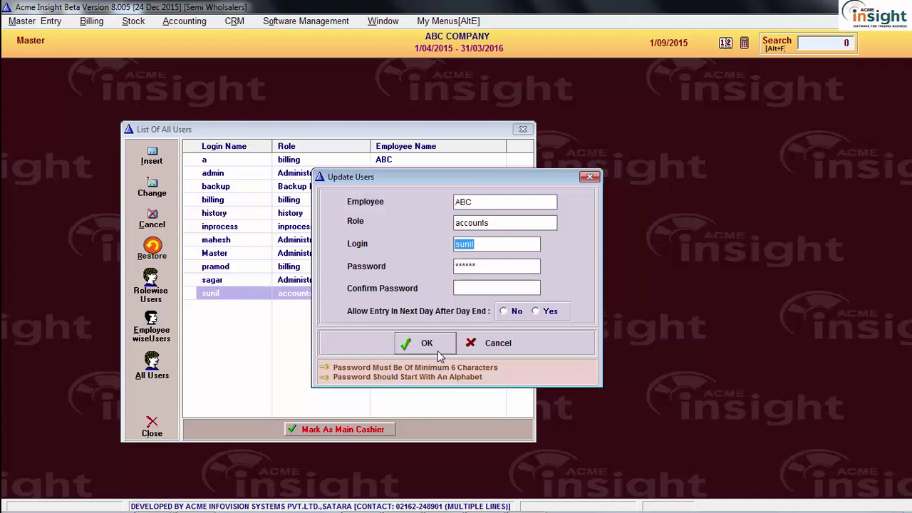
pyautogui.click(436, 349)
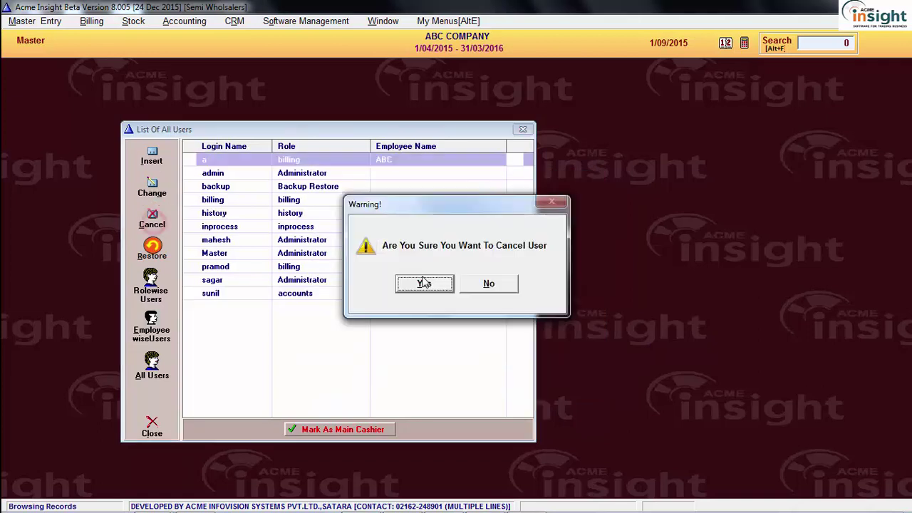
# Cancel login 'a', then reselect it and restore it to active
pyautogui.click(424, 283)
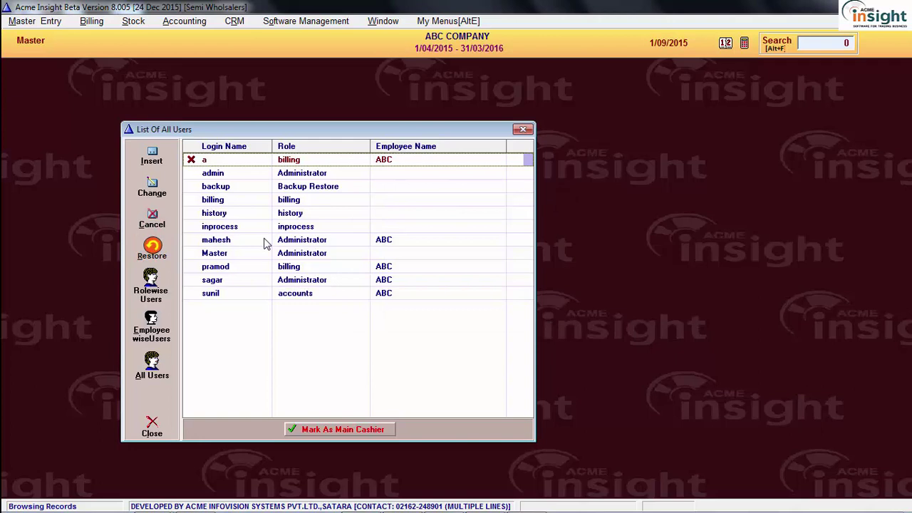
pyautogui.click(220, 174)
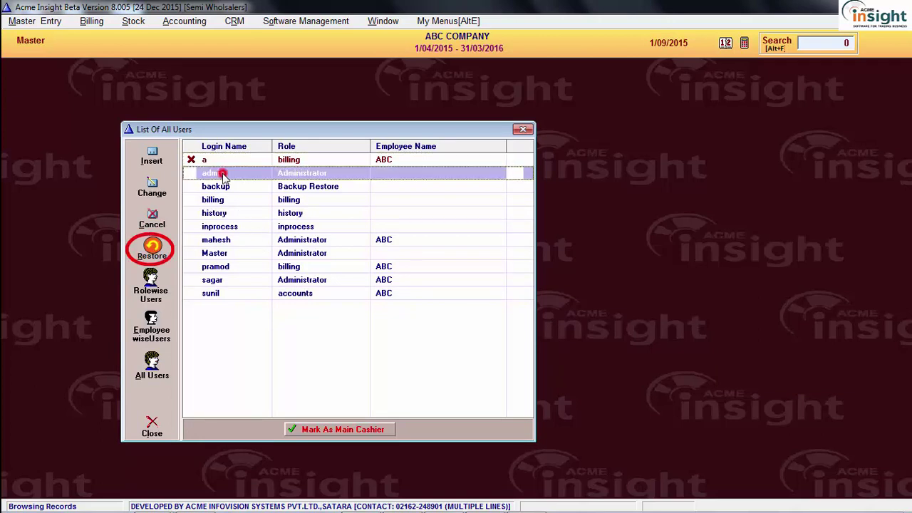
pyautogui.click(261, 160)
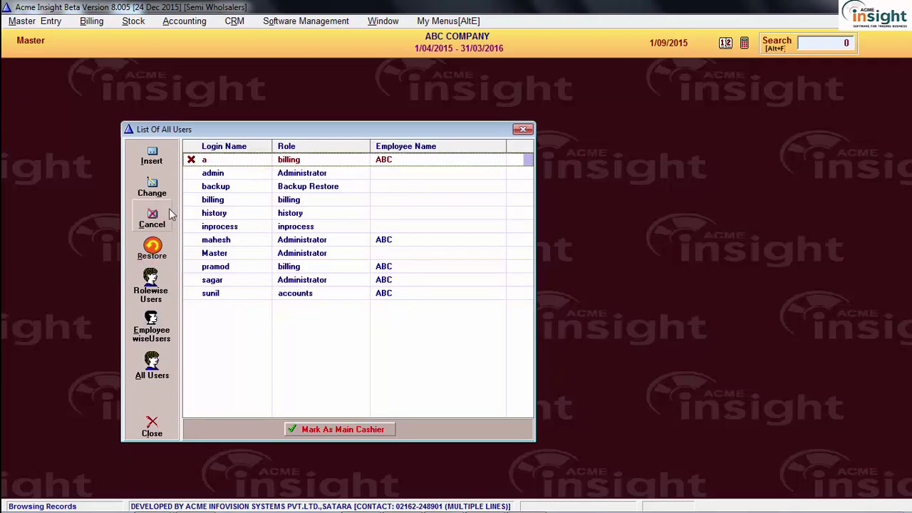
pyautogui.click(158, 246)
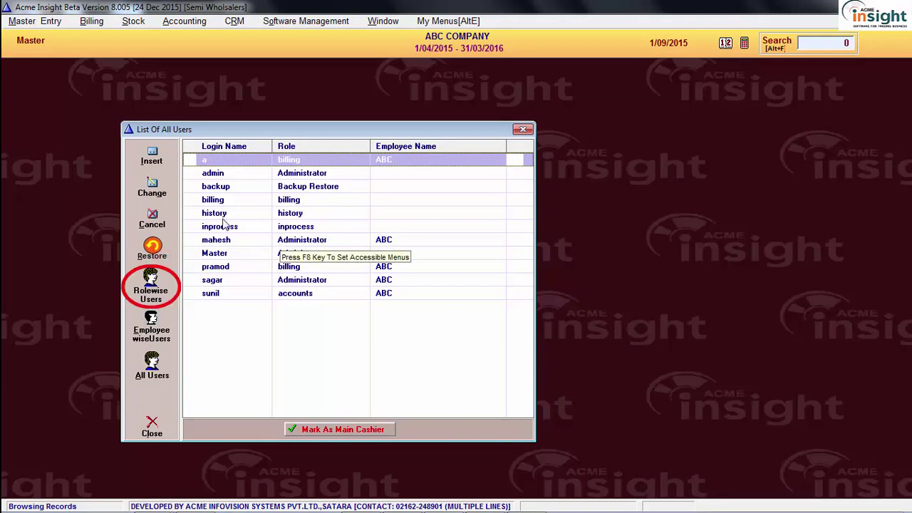
pyautogui.click(160, 289)
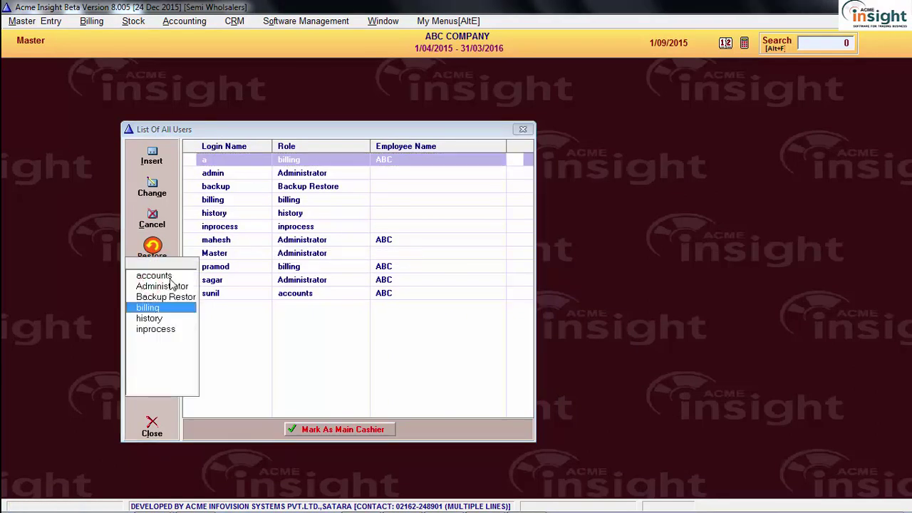
pyautogui.click(162, 287)
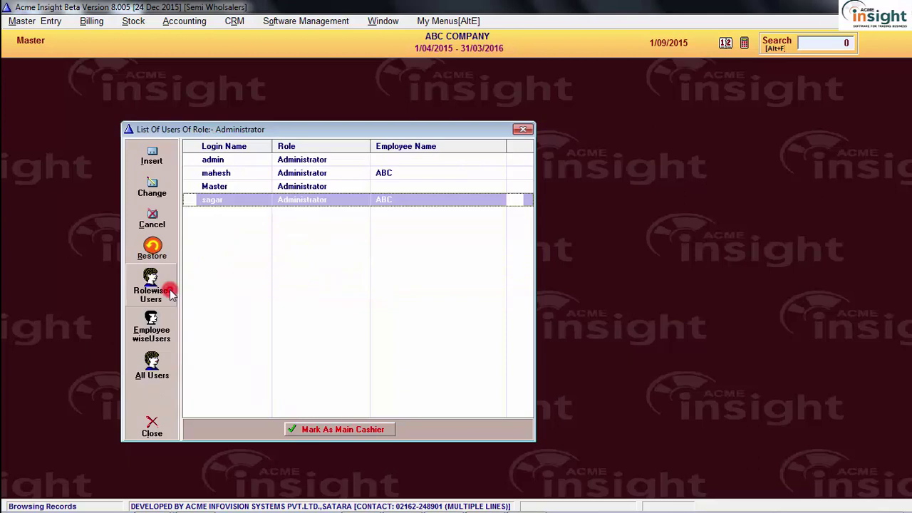
pyautogui.click(253, 174)
pyautogui.click(240, 188)
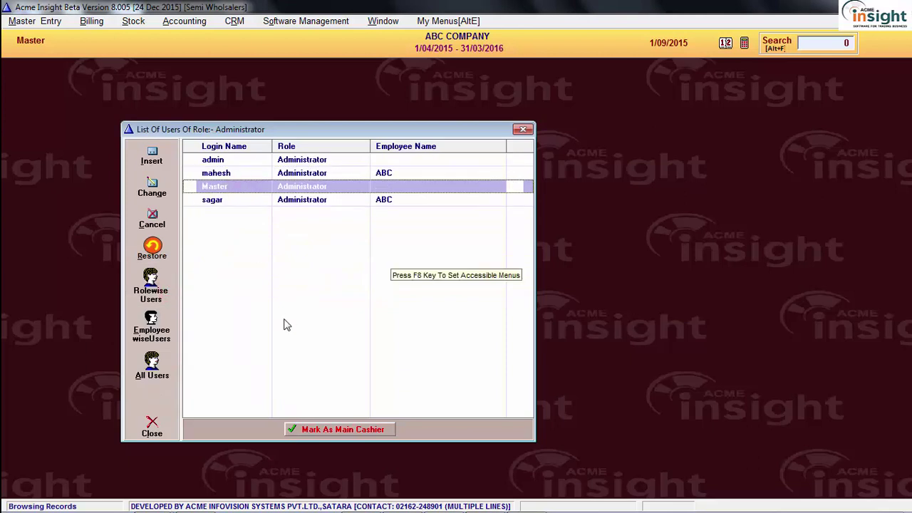
pyautogui.click(150, 328)
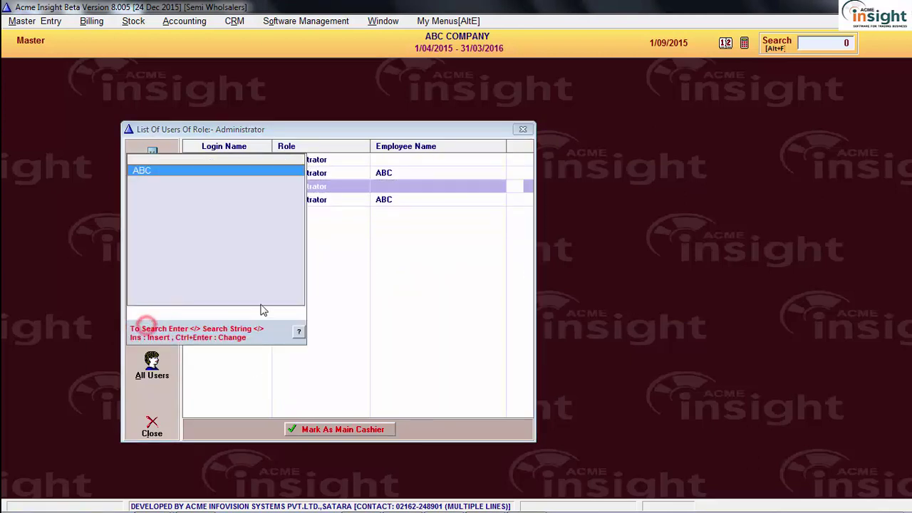
pyautogui.click(214, 171)
pyautogui.click(323, 176)
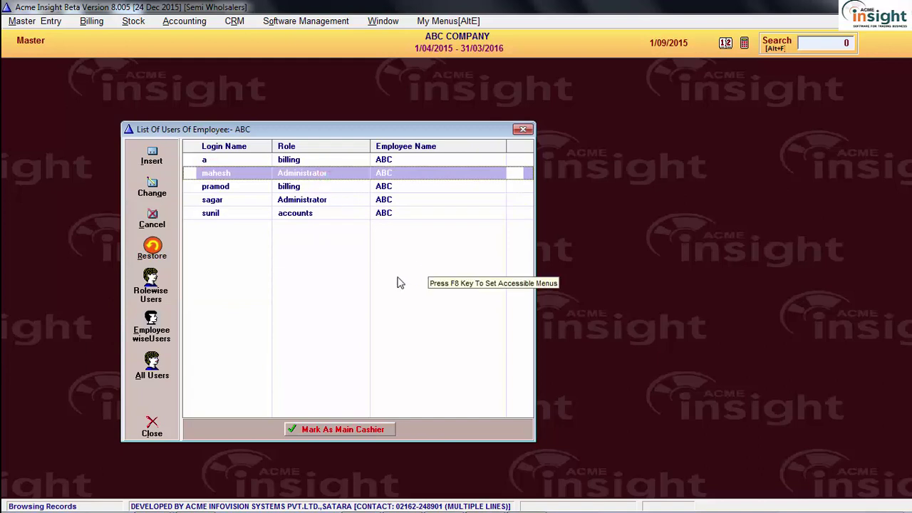
pyautogui.click(152, 365)
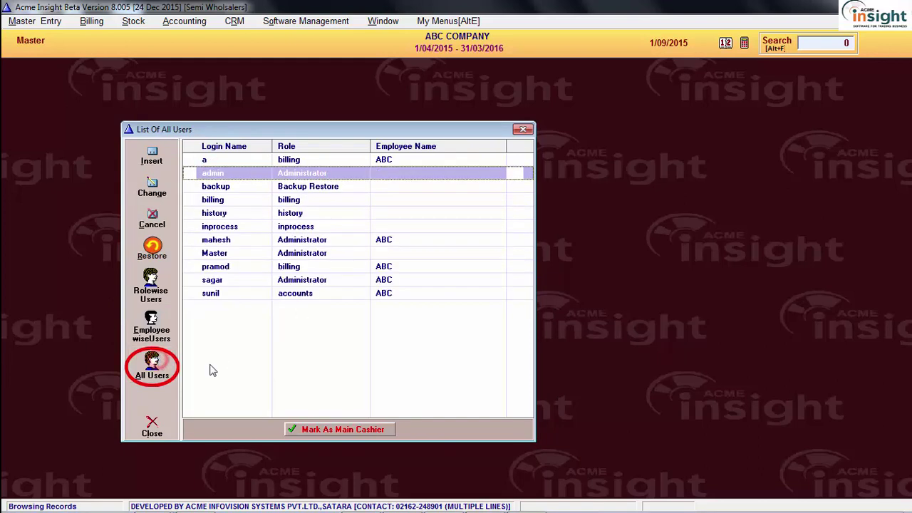
pyautogui.click(316, 292)
pyautogui.click(325, 199)
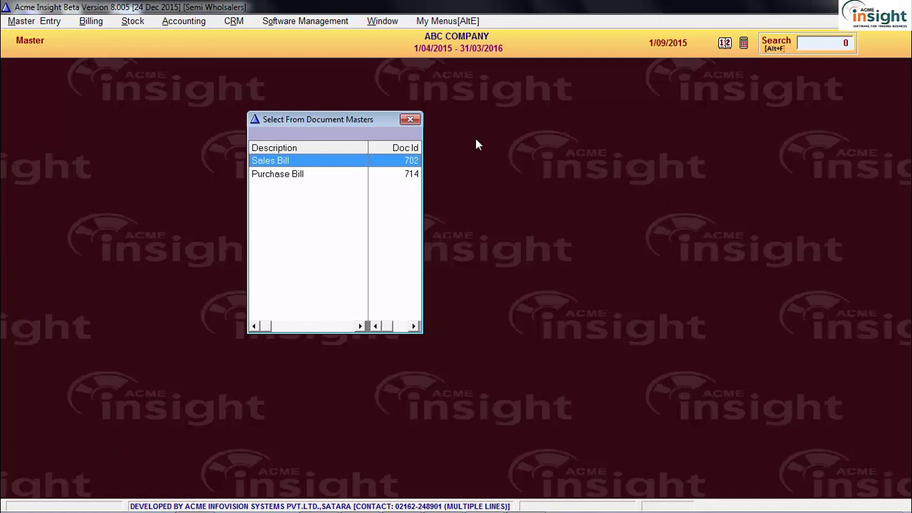
# Close the document masters list and bring up the 513 - Security functions under Software Management
pyautogui.press('Escape')
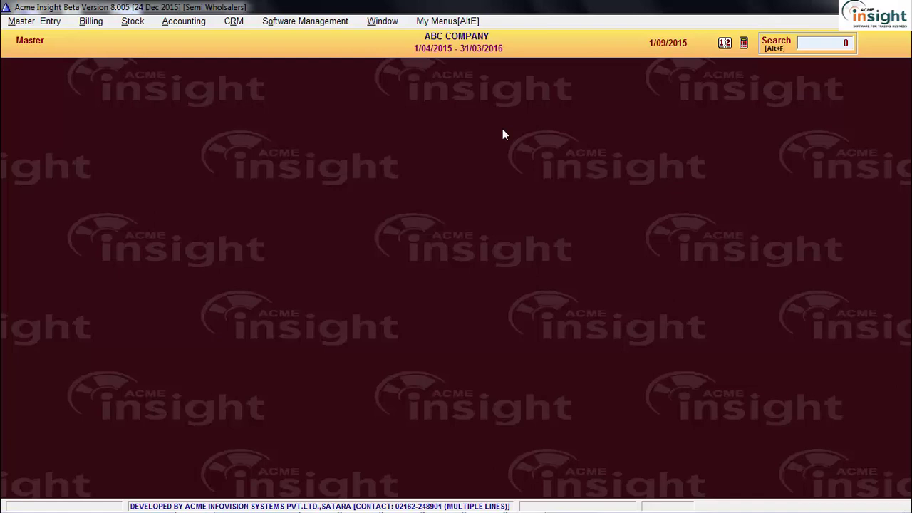
pyautogui.click(285, 22)
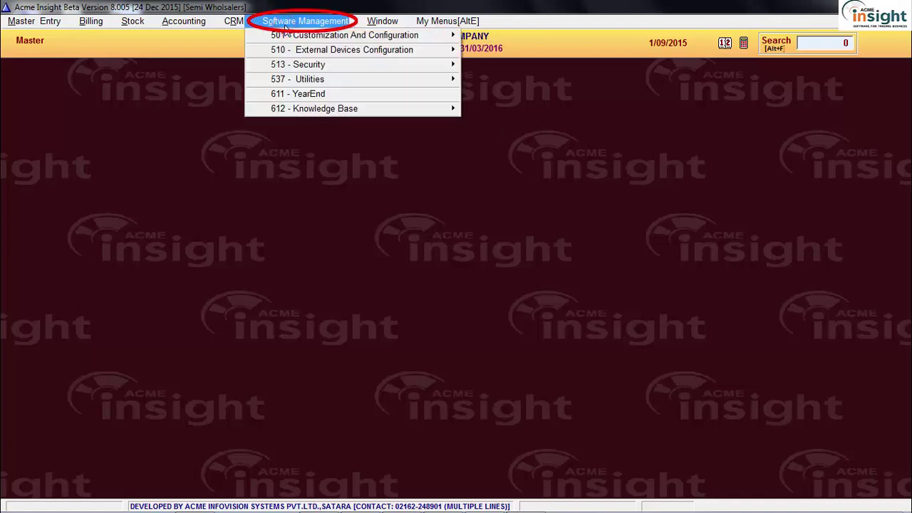
pyautogui.click(334, 65)
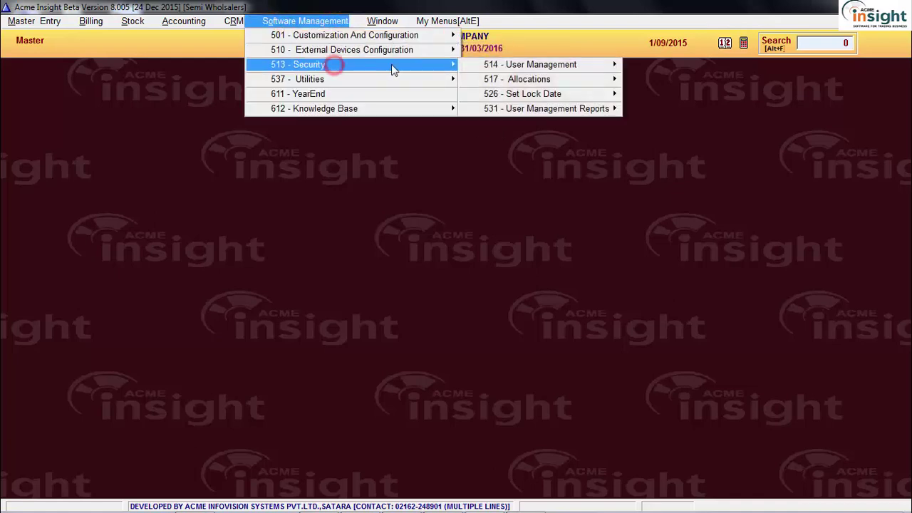
# Open 518 - Allocate Documents under Security allocations
pyautogui.click(510, 81)
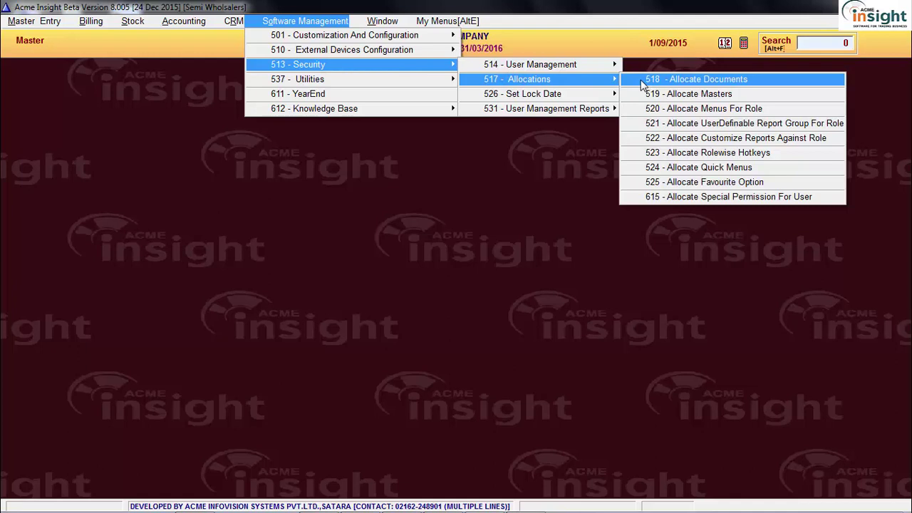
pyautogui.click(642, 80)
pyautogui.click(836, 42)
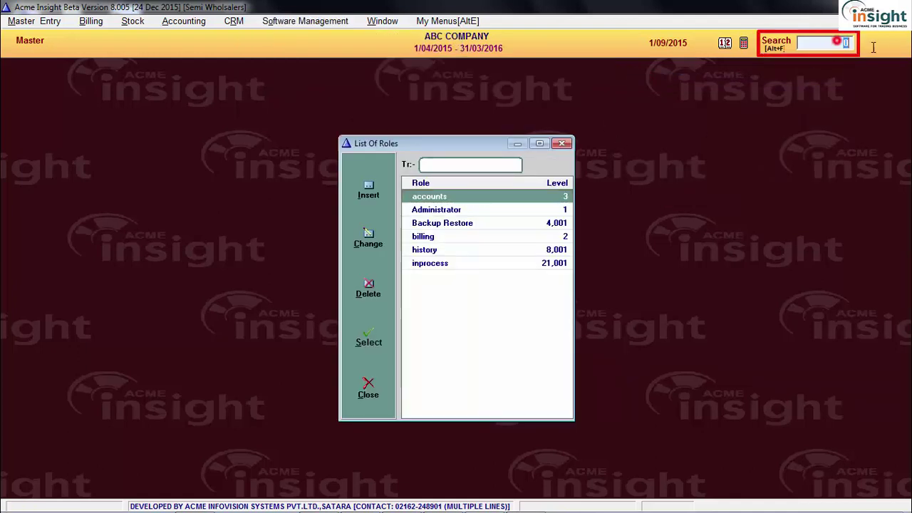
pyautogui.write('518')
pyautogui.press('Return')
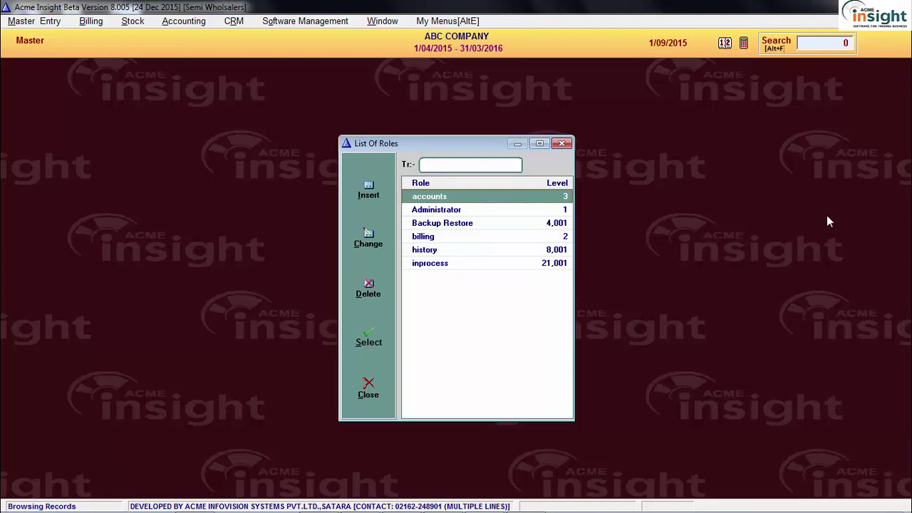
# Select the accounts role and open its accessible documents list
pyautogui.click(510, 237)
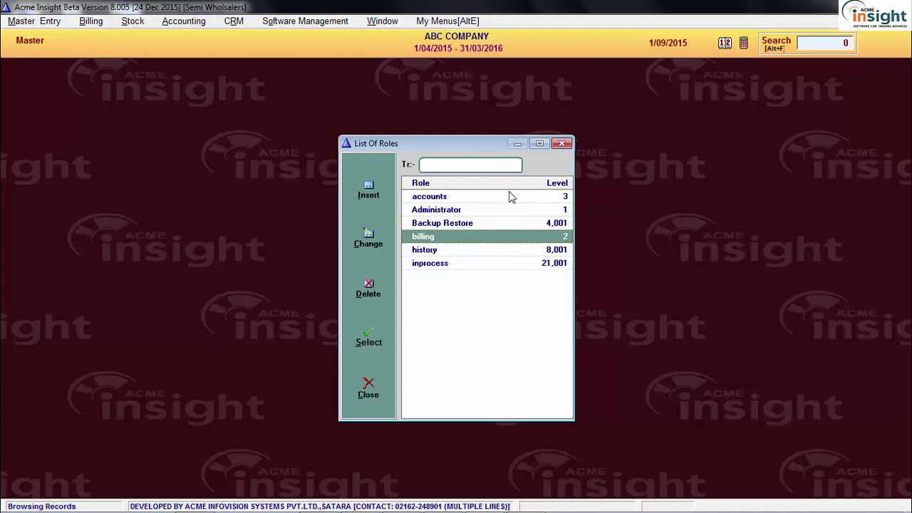
pyautogui.click(509, 198)
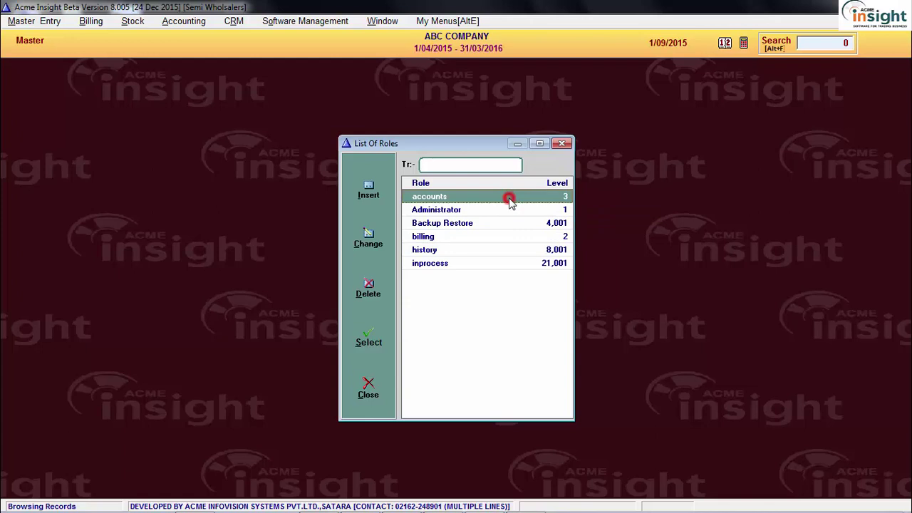
pyautogui.press('F7')
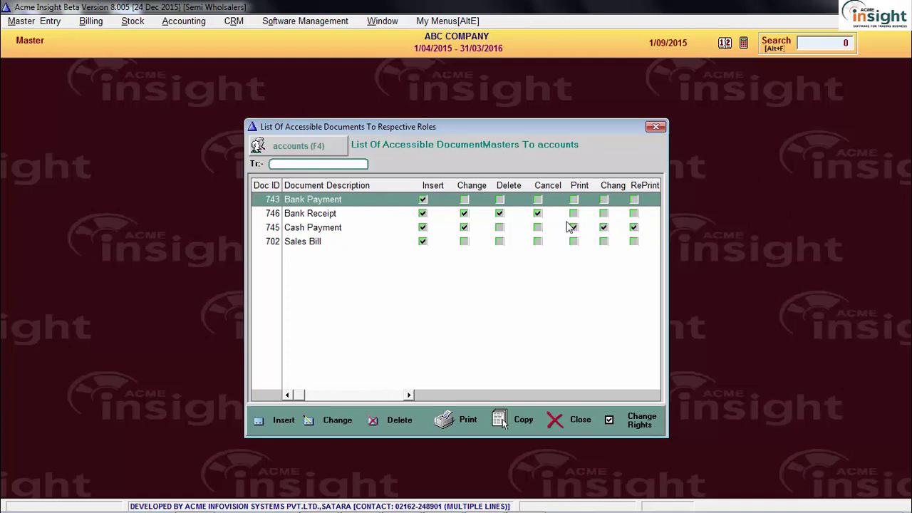
pyautogui.click(344, 239)
pyautogui.click(392, 209)
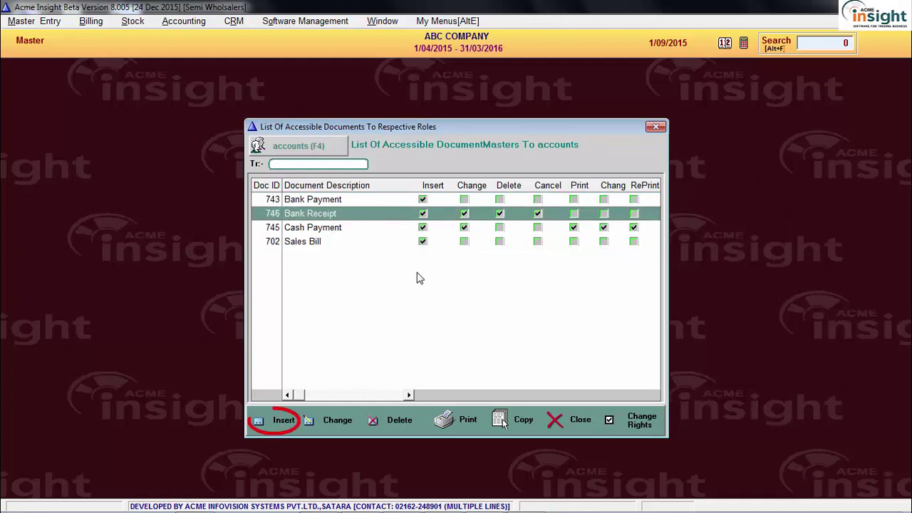
# Add Cash Receipt as a new document for the accounts role
pyautogui.click(270, 420)
pyautogui.moveTo(454, 147); pyautogui.dragTo(464, 246)
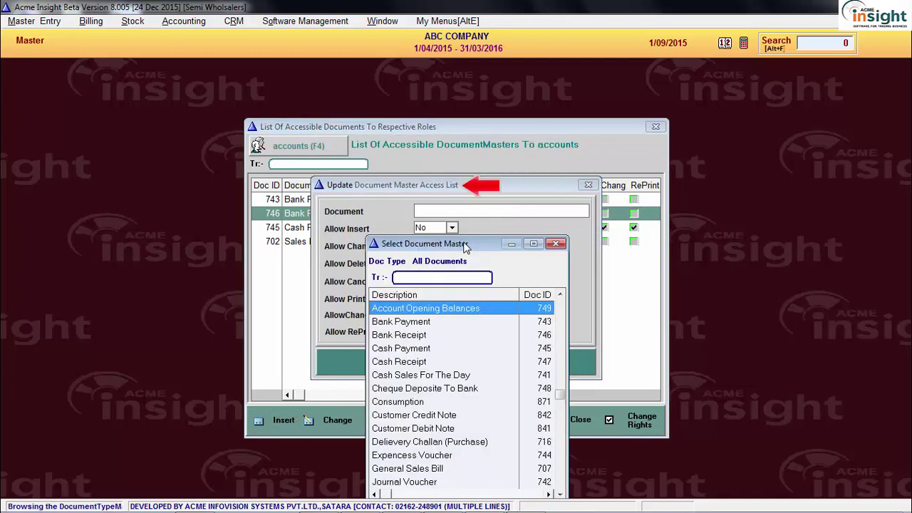
pyautogui.moveTo(464, 245); pyautogui.dragTo(448, 147)
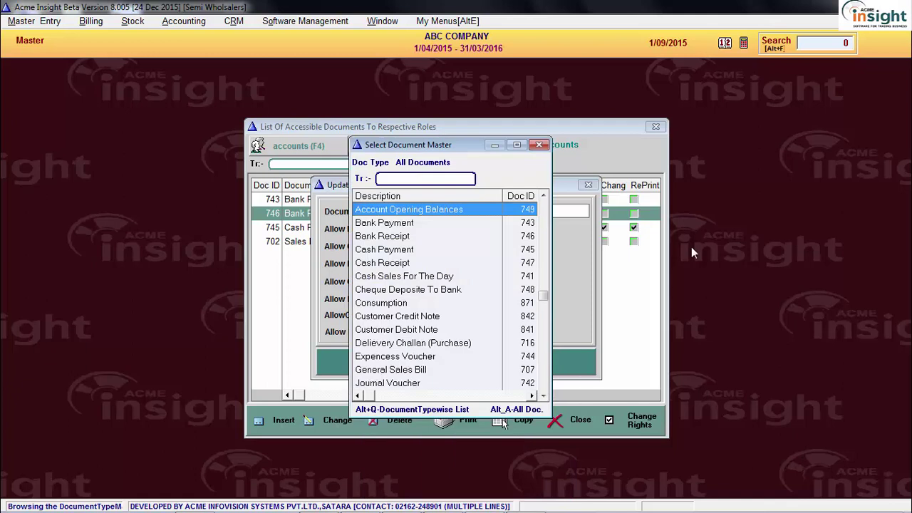
pyautogui.write('cas')
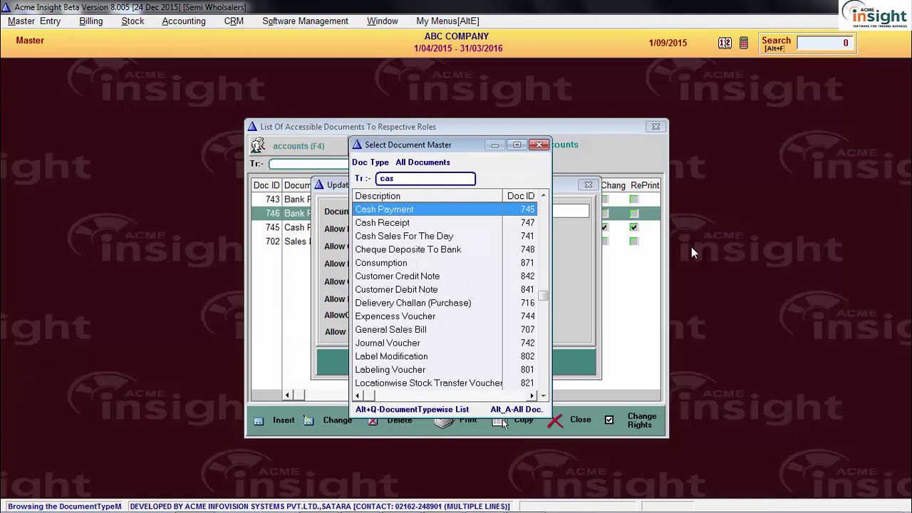
pyautogui.press('Down')
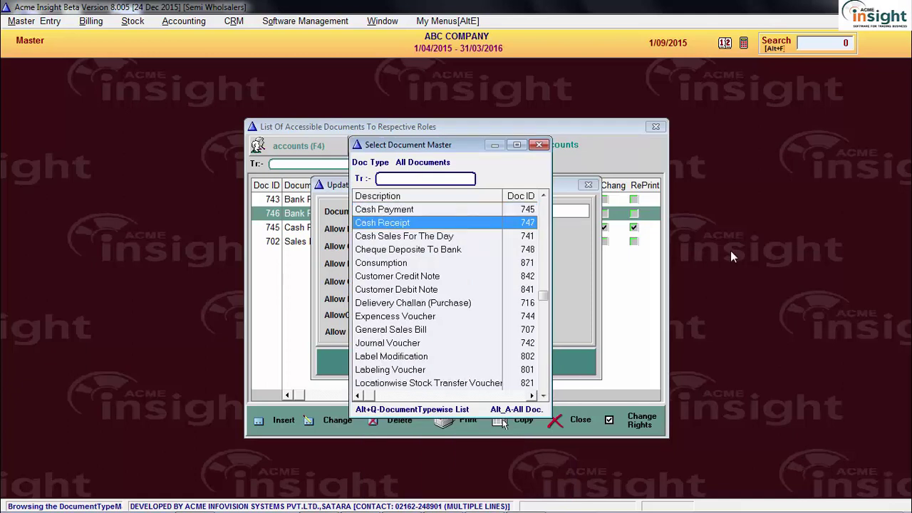
pyautogui.press('Return')
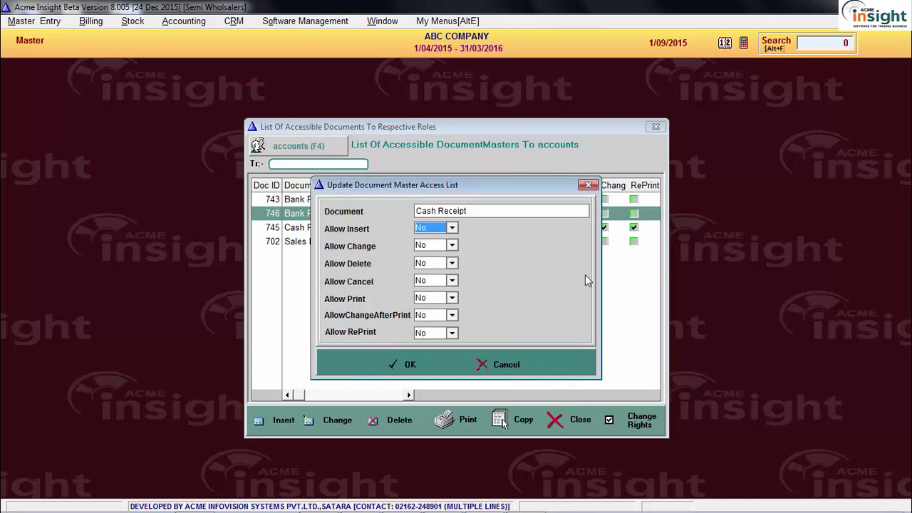
# Allow Insert, Change, Cancel and Print on Cash Receipt, leaving Delete set to No
pyautogui.click(452, 227)
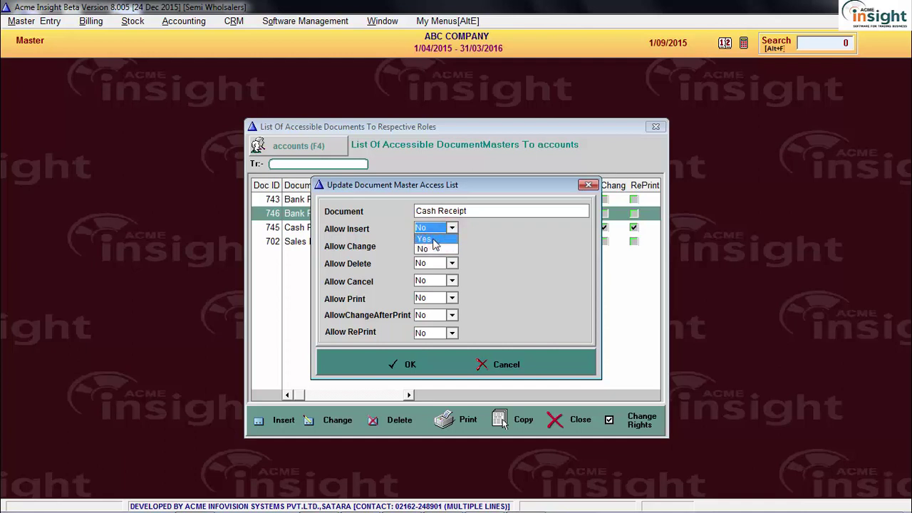
pyautogui.click(433, 240)
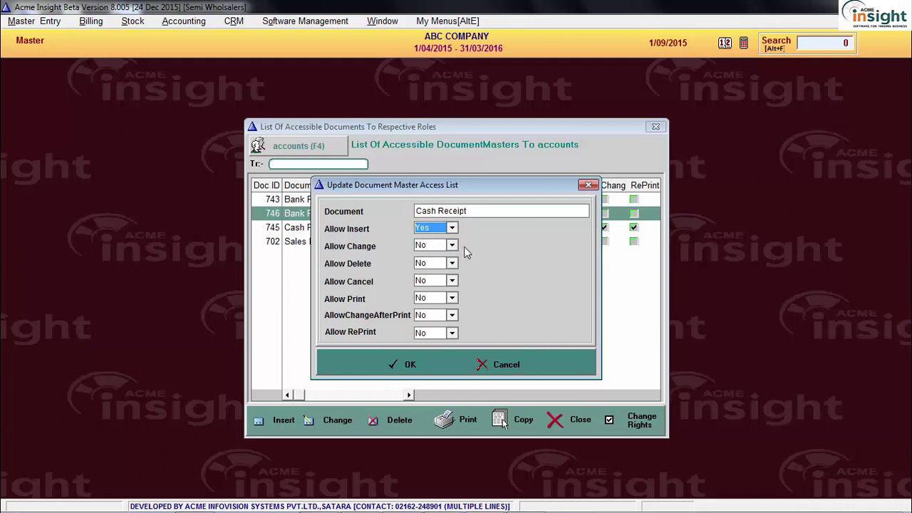
pyautogui.click(453, 245)
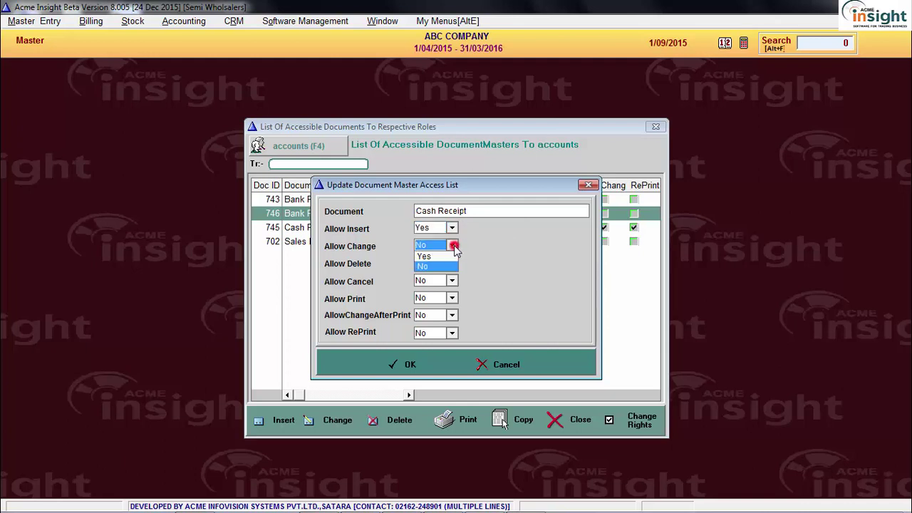
pyautogui.click(426, 255)
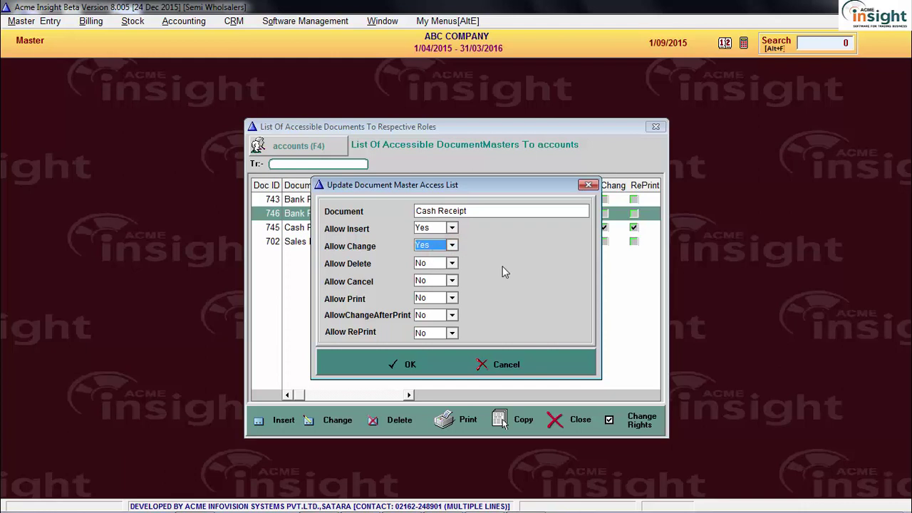
pyautogui.press('Tab')
pyautogui.press('Tab')
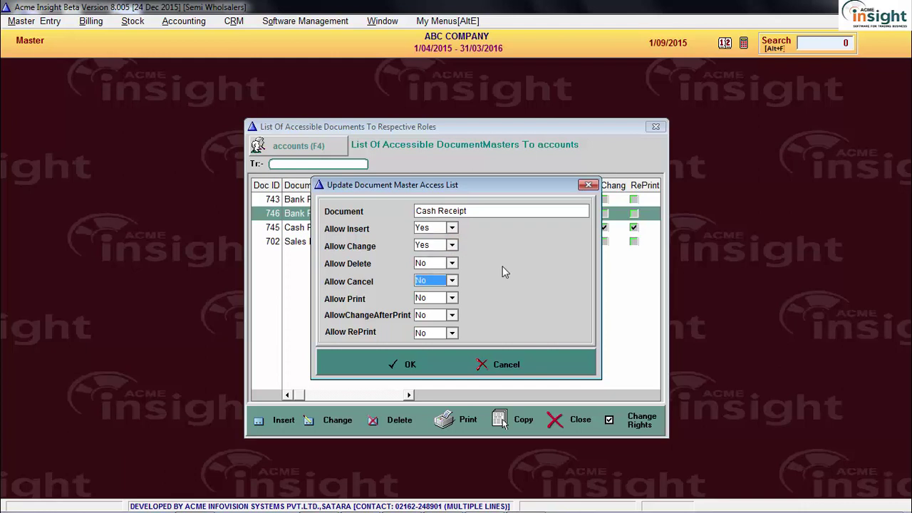
pyautogui.press('y')
pyautogui.press('Tab')
pyautogui.press('y')
pyautogui.press('Tab')
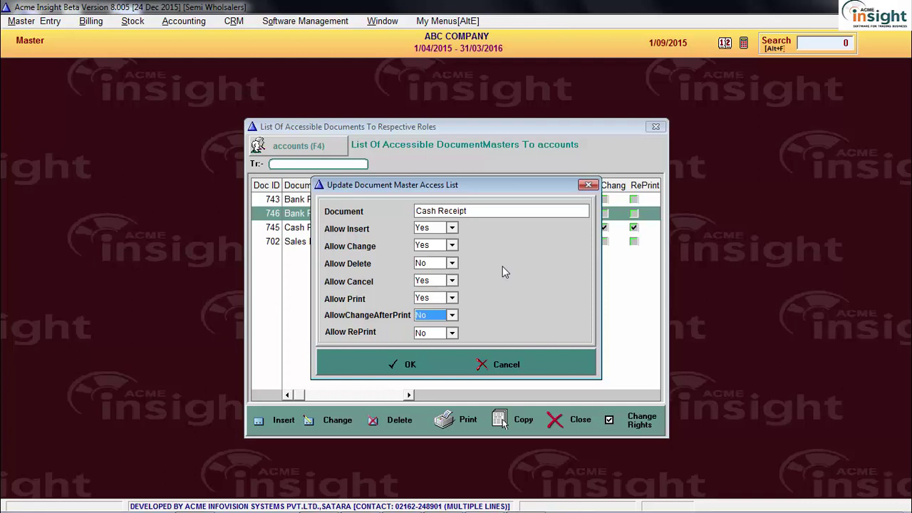
pyautogui.press('Tab')
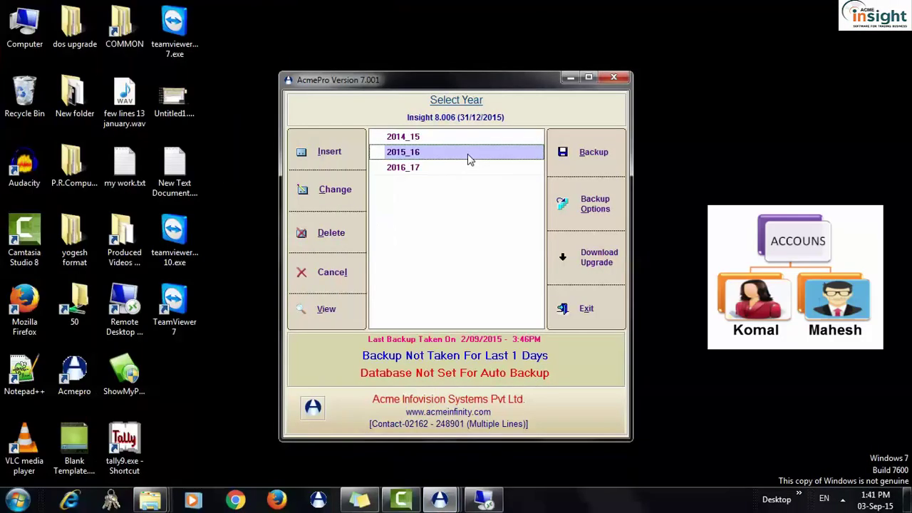
# Log into year 2015_16 as the accounts user and review the permitted documents, including Cash Payment
pyautogui.doubleClick(469, 152)
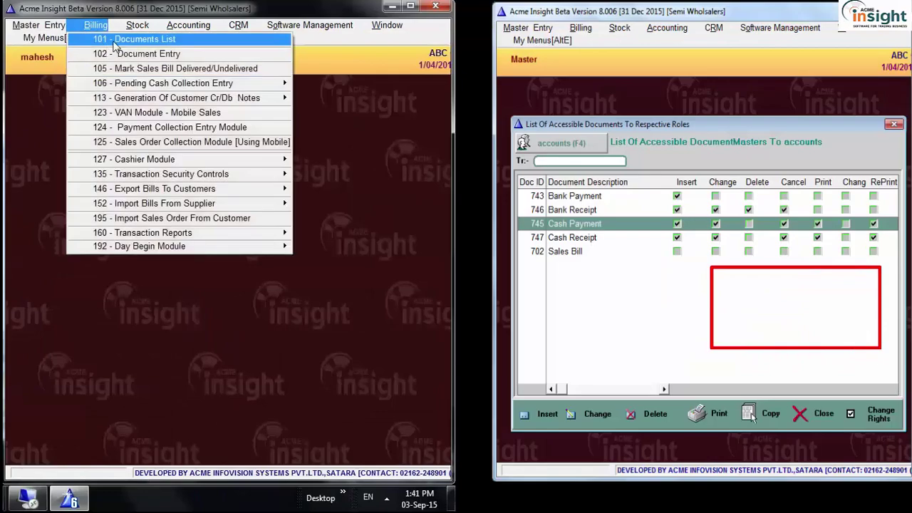
pyautogui.click(117, 39)
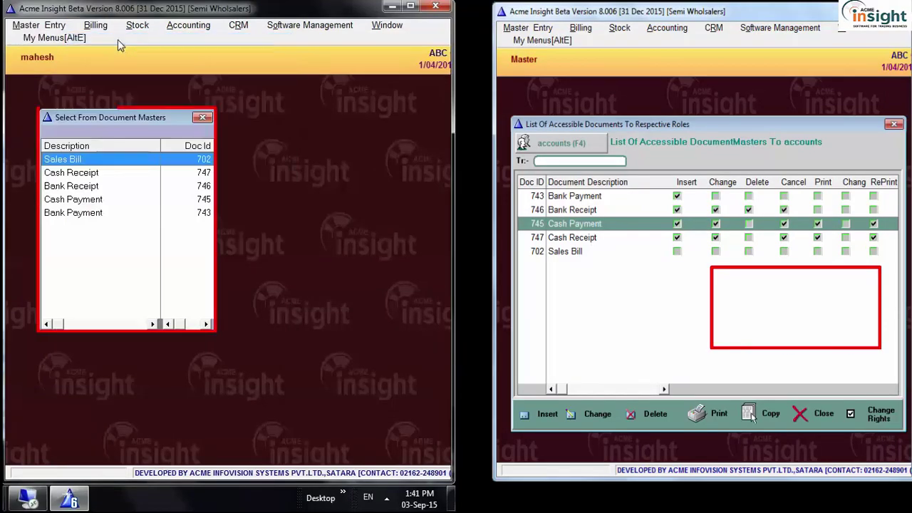
pyautogui.click(129, 201)
pyautogui.press('Up')
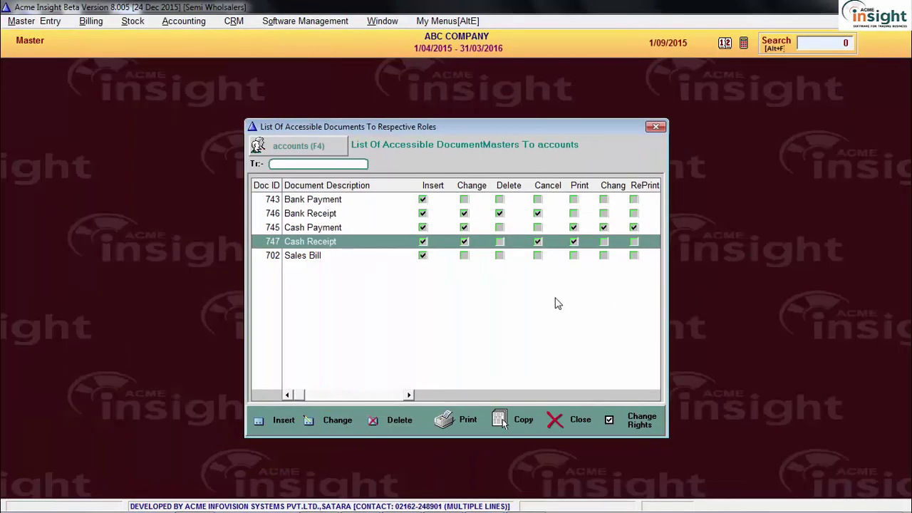
# Set Allow Change to No for the accounts role's Cash Receipt
pyautogui.click(337, 419)
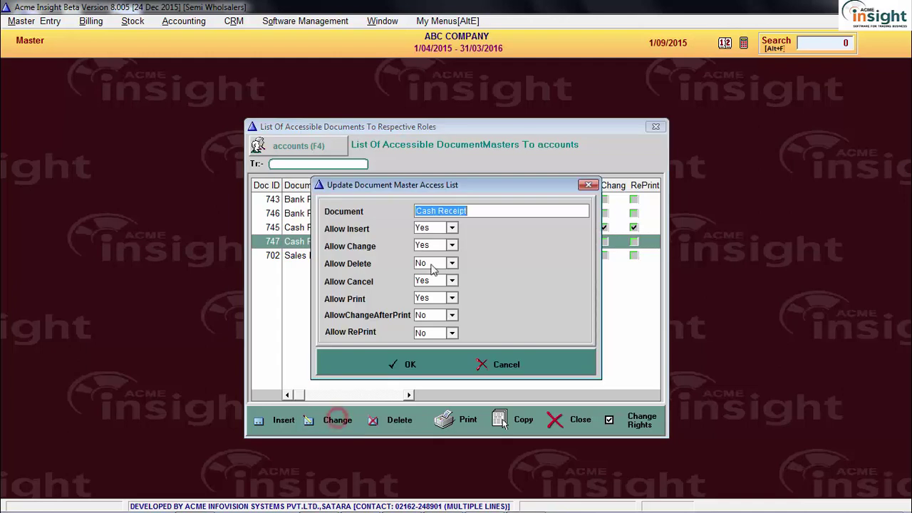
pyautogui.click(438, 245)
pyautogui.click(423, 266)
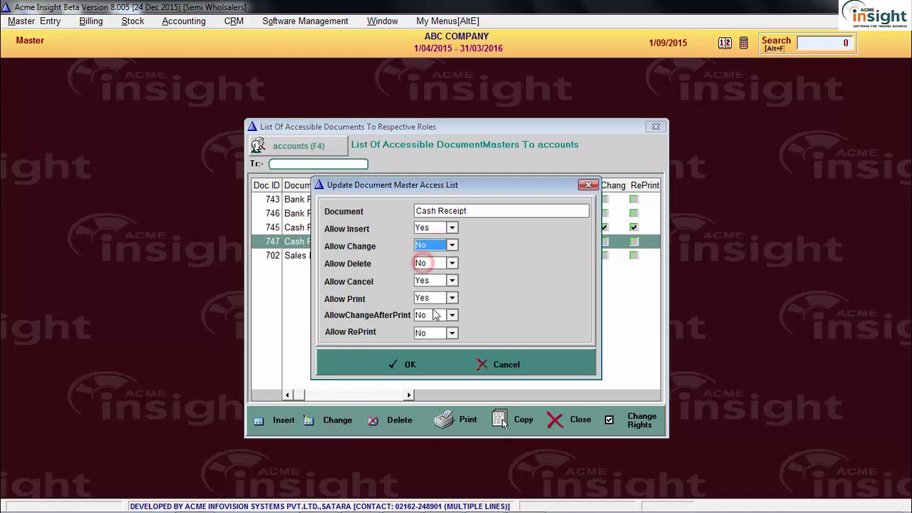
pyautogui.click(419, 362)
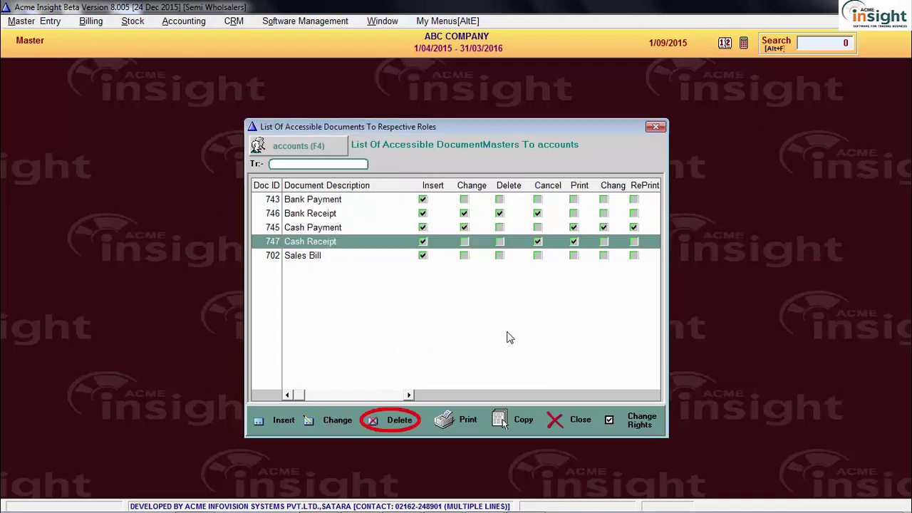
# Delete Sales Bill from the accounts role's accessible documents
pyautogui.click(329, 255)
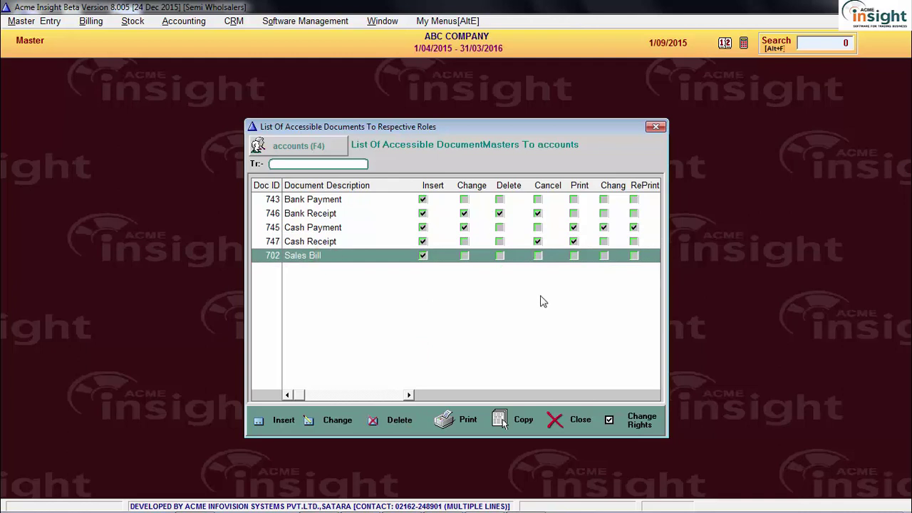
pyautogui.click(399, 420)
pyautogui.click(426, 284)
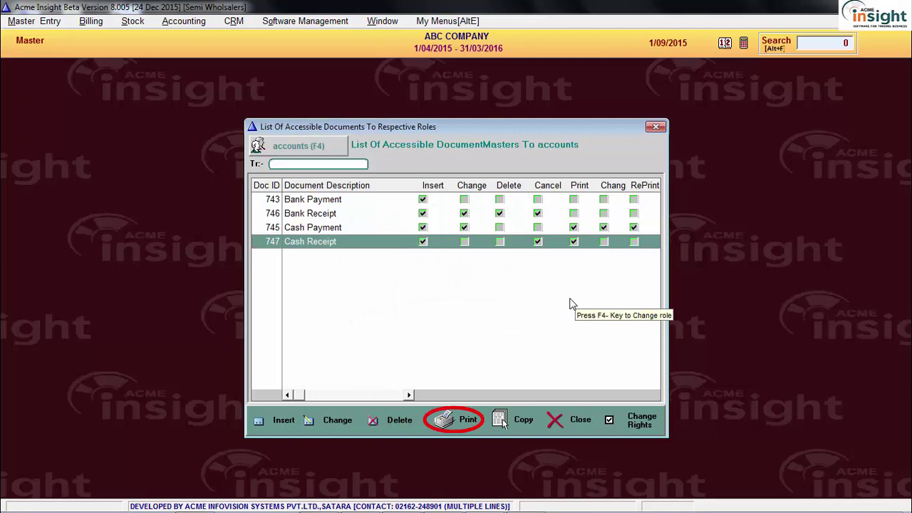
pyautogui.click(462, 430)
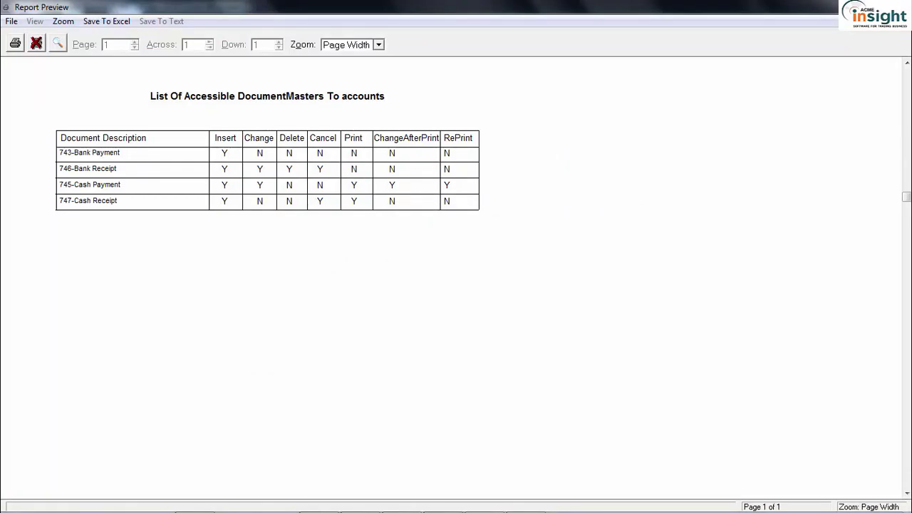
pyautogui.click(895, 7)
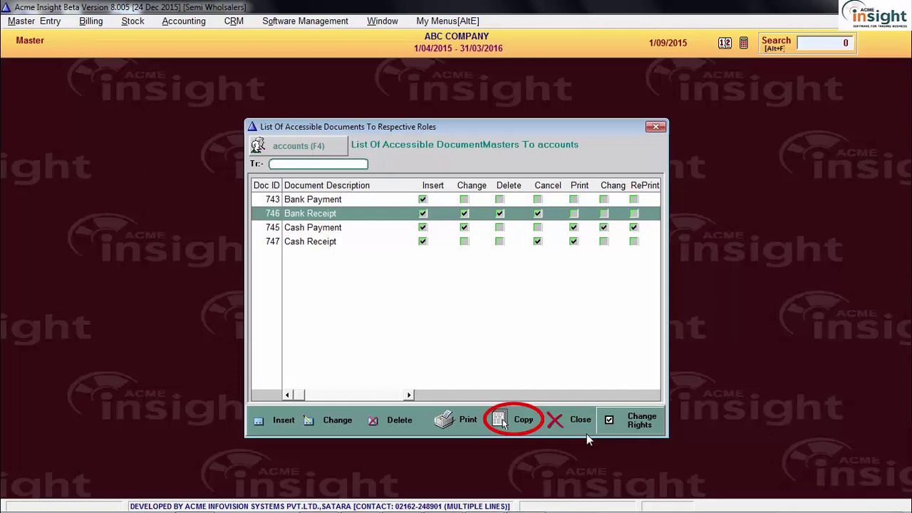
# Copy billing's documents into accounts with Keep Rights No and AllowChange set to No
pyautogui.click(517, 420)
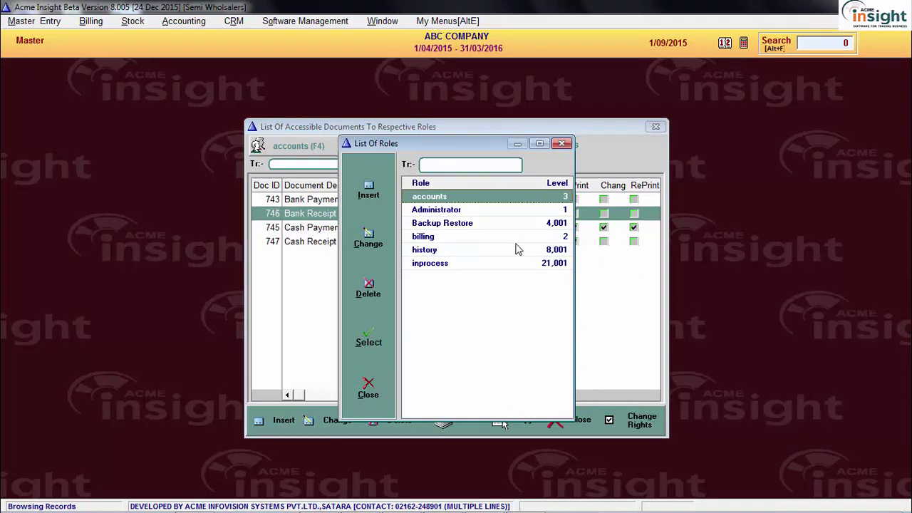
pyautogui.click(478, 238)
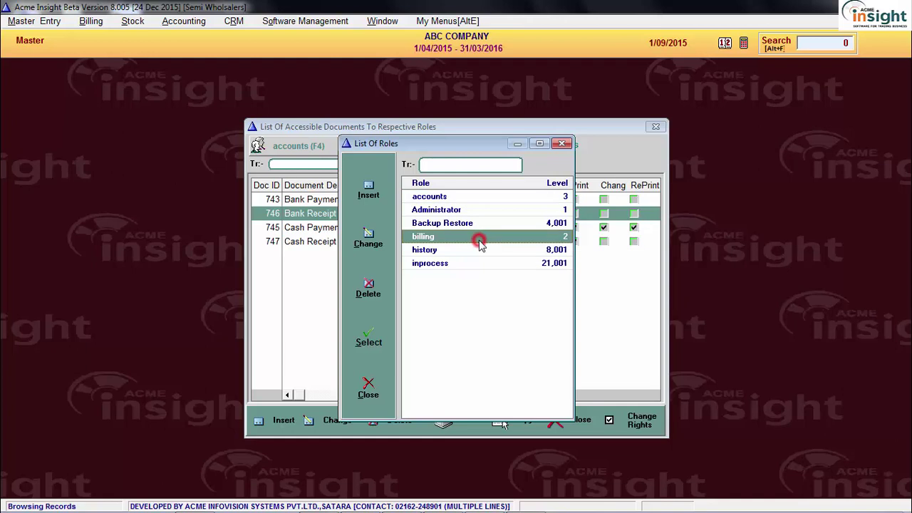
pyautogui.doubleClick(480, 240)
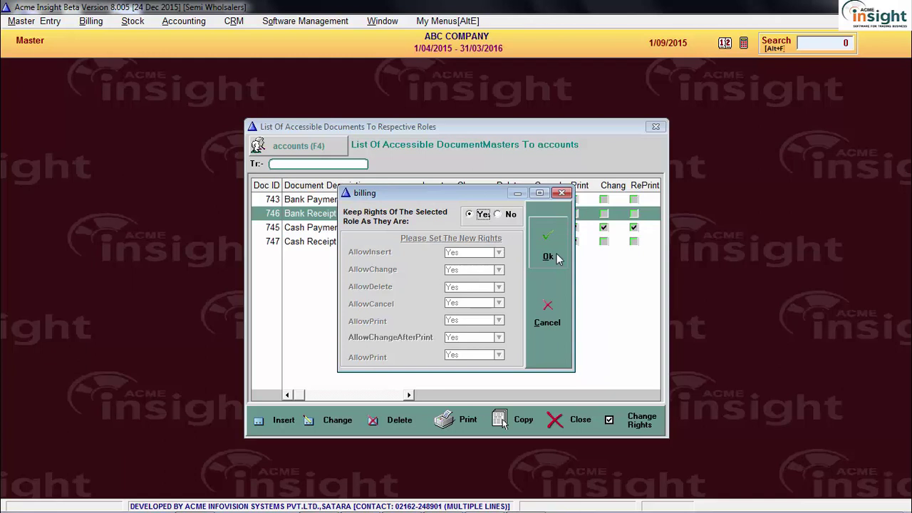
pyautogui.click(504, 217)
pyautogui.click(469, 273)
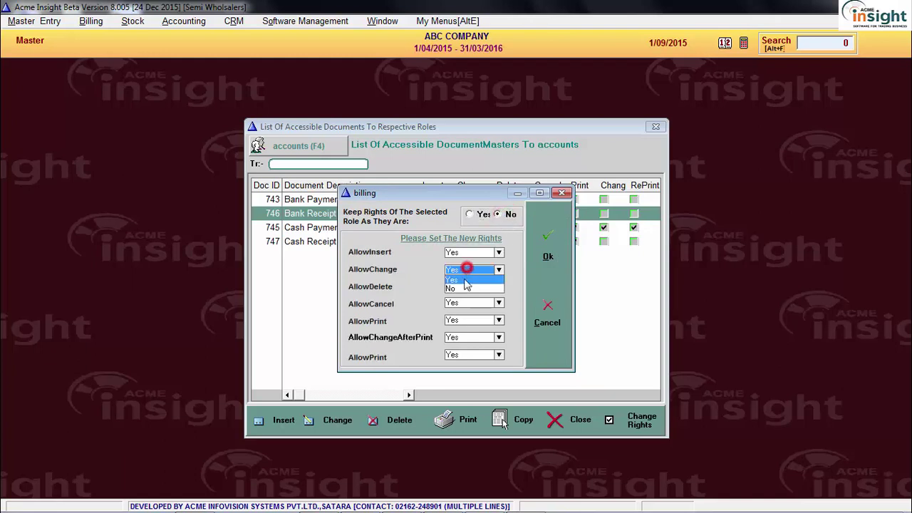
pyautogui.click(465, 286)
pyautogui.click(548, 256)
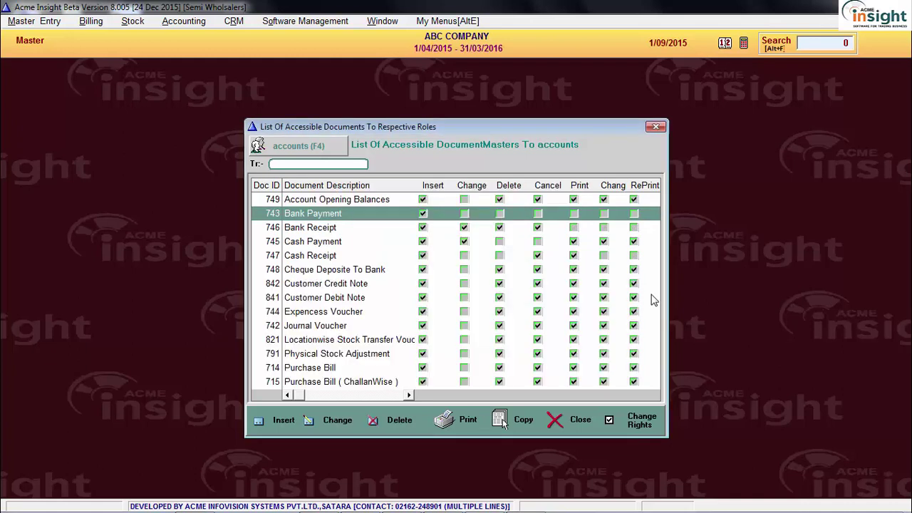
# Browse the newly copied documents and select the Sales Bill entry
pyautogui.click(471, 273)
pyautogui.scroll(-3, 464, 273)
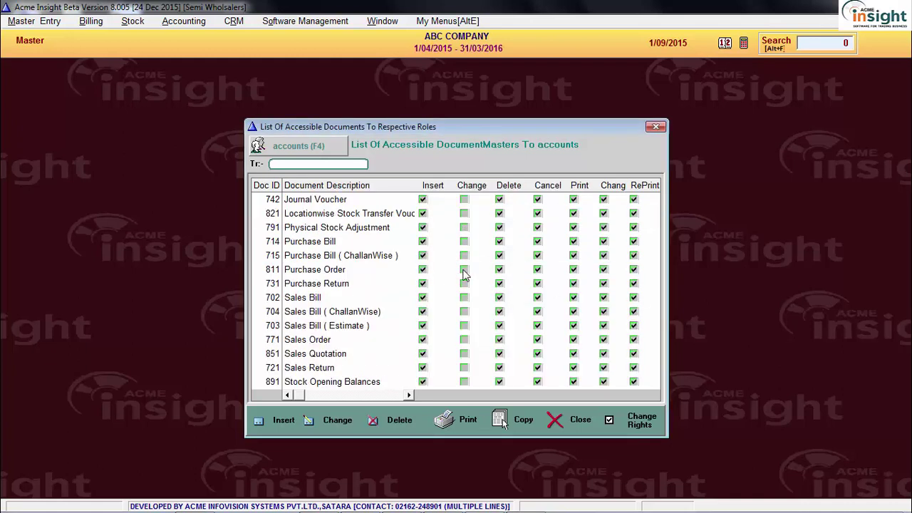
pyautogui.click(464, 258)
pyautogui.click(475, 321)
pyautogui.click(470, 358)
pyautogui.click(463, 297)
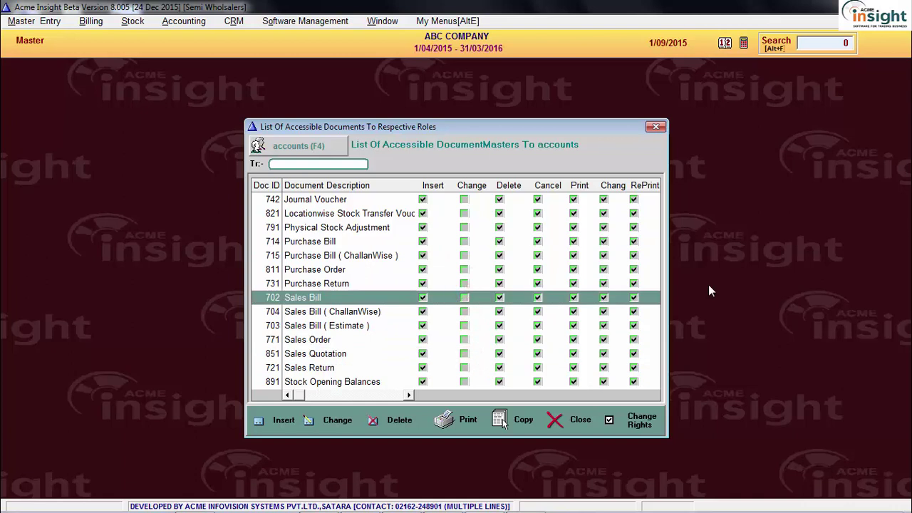
# Set the Delete right to Not Allowed on all accounts-role documents via Change Rights
pyautogui.click(630, 423)
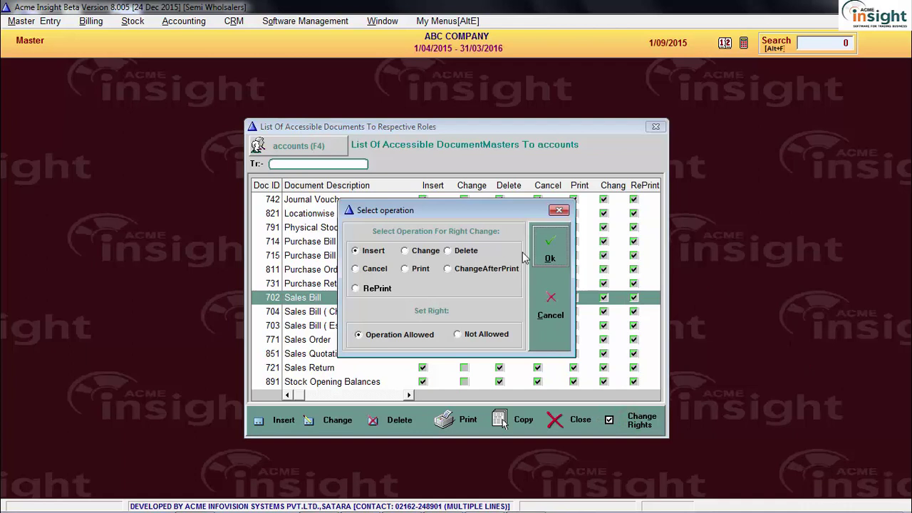
pyautogui.moveTo(493, 208); pyautogui.dragTo(349, 190)
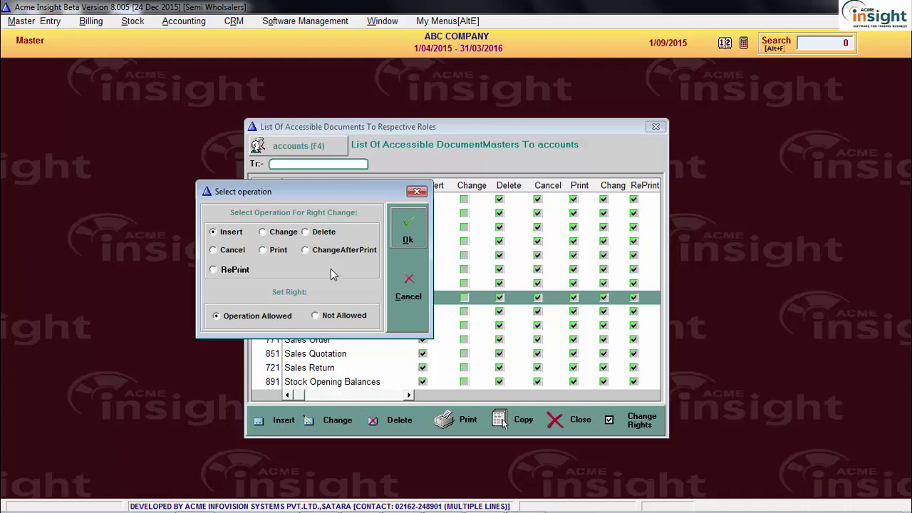
pyautogui.click(321, 233)
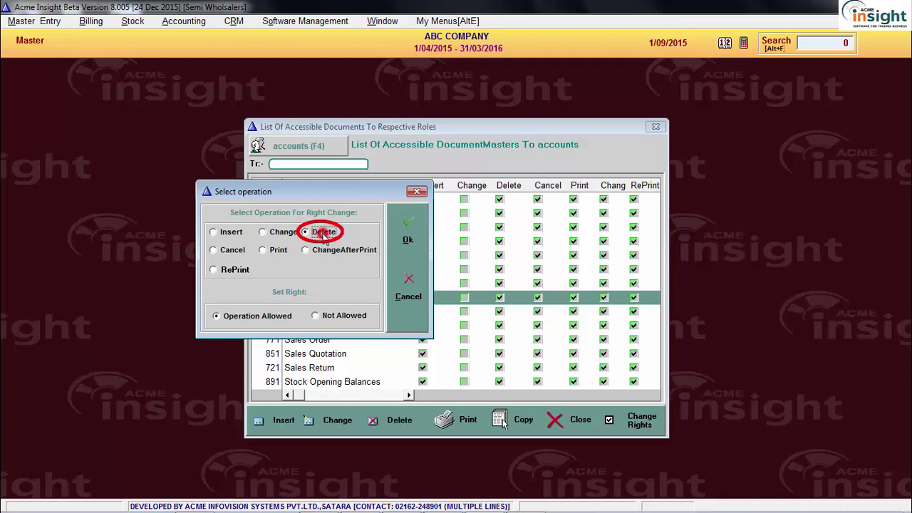
pyautogui.click(342, 317)
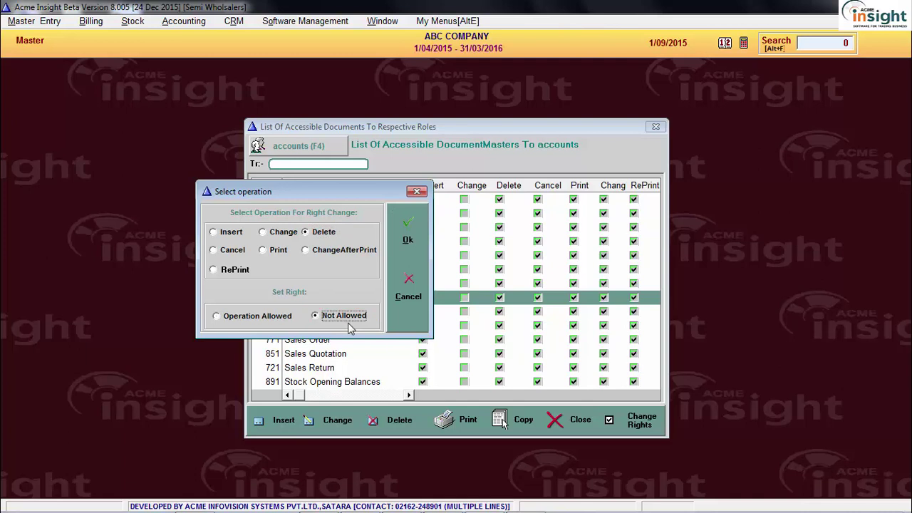
pyautogui.click(410, 228)
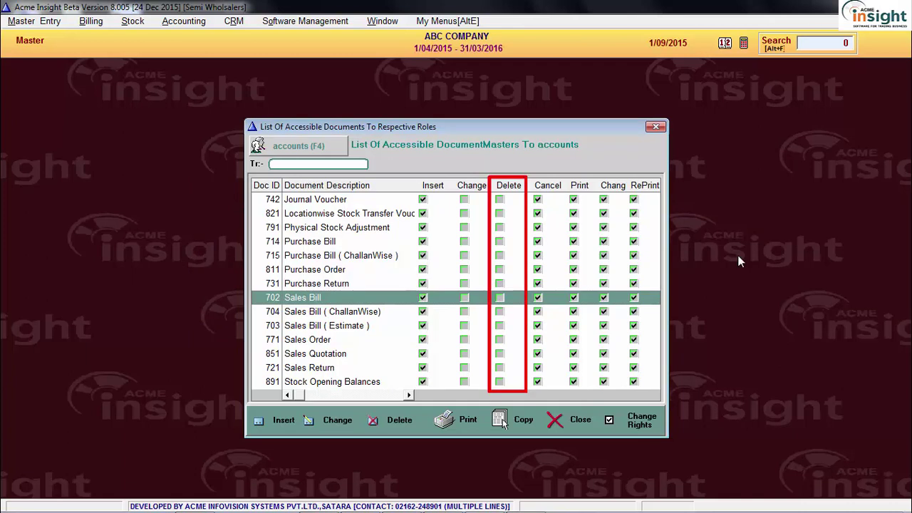
pyautogui.click(620, 270)
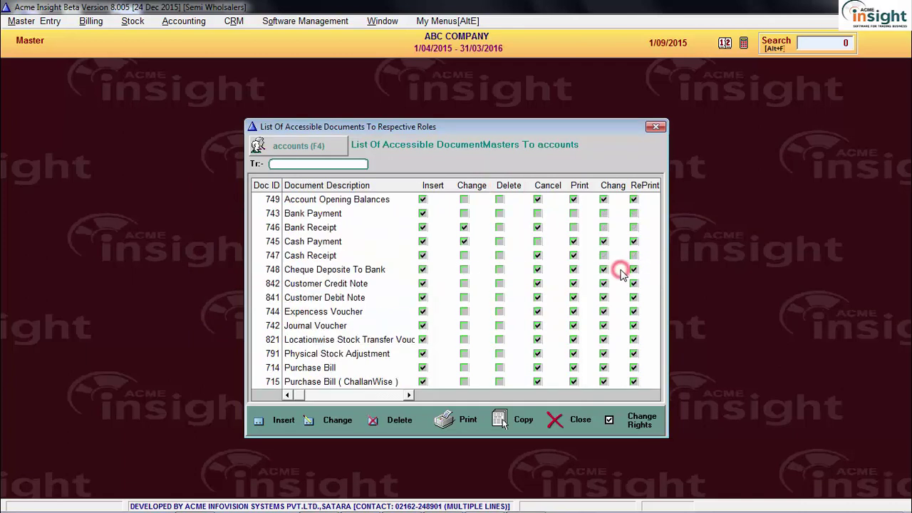
# View the document rights grids for billing, accounts, Administrator and history in turn
pyautogui.click(338, 151)
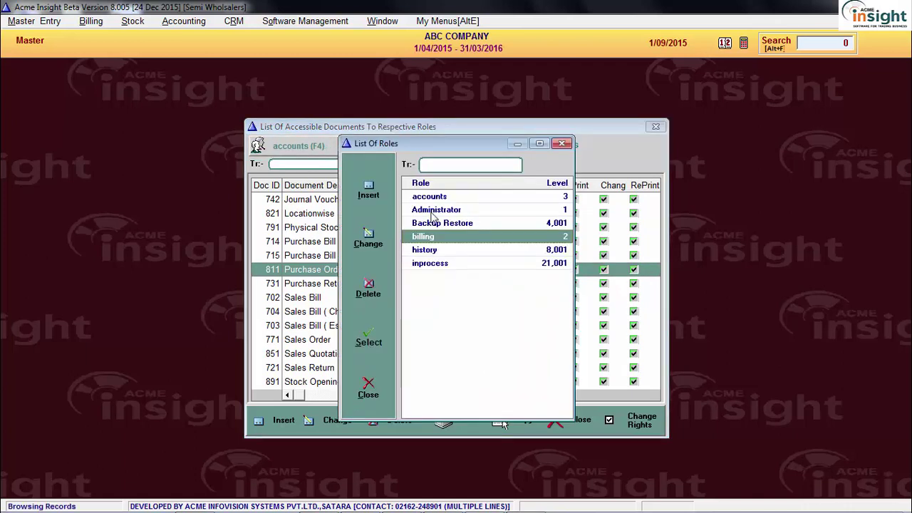
pyautogui.doubleClick(449, 240)
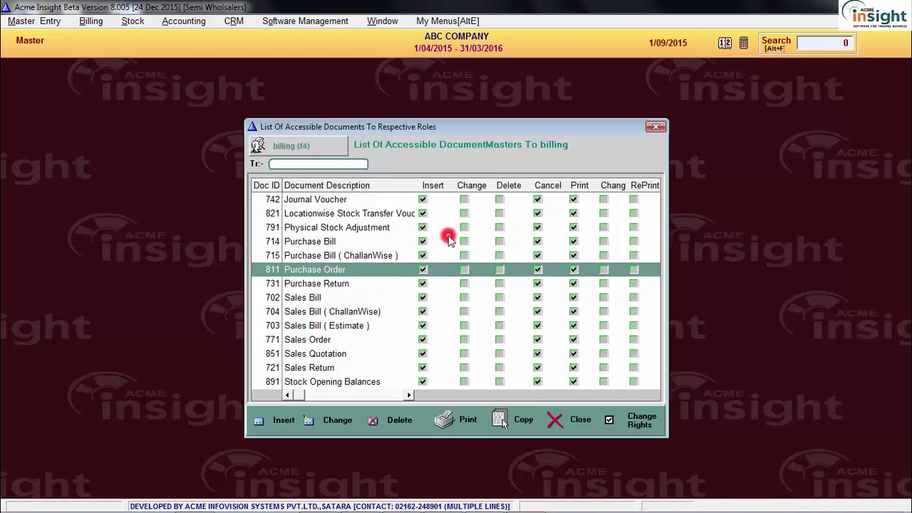
pyautogui.click(326, 152)
pyautogui.doubleClick(417, 198)
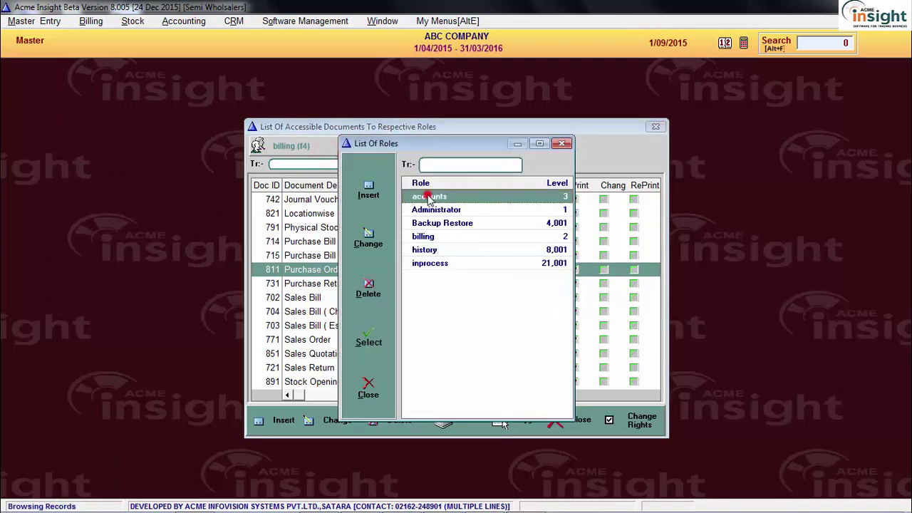
pyautogui.click(327, 151)
pyautogui.click(419, 210)
pyautogui.doubleClick(420, 210)
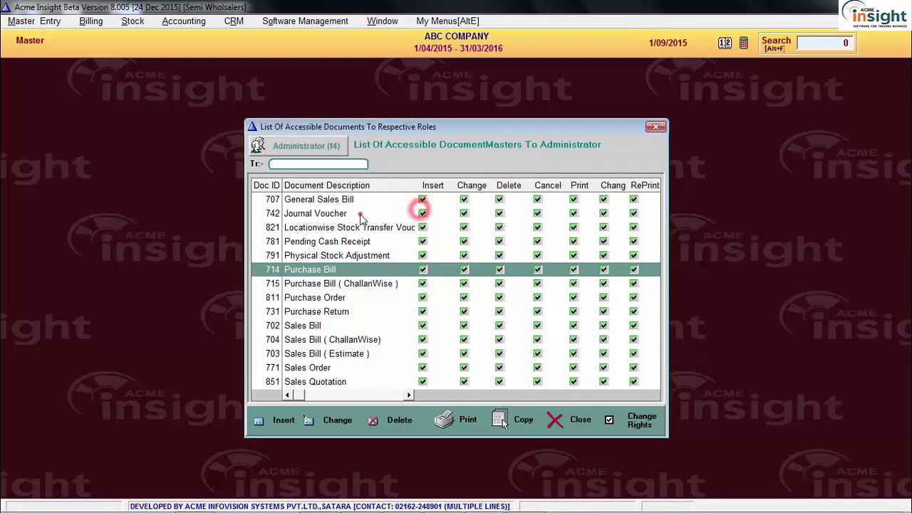
pyautogui.click(331, 145)
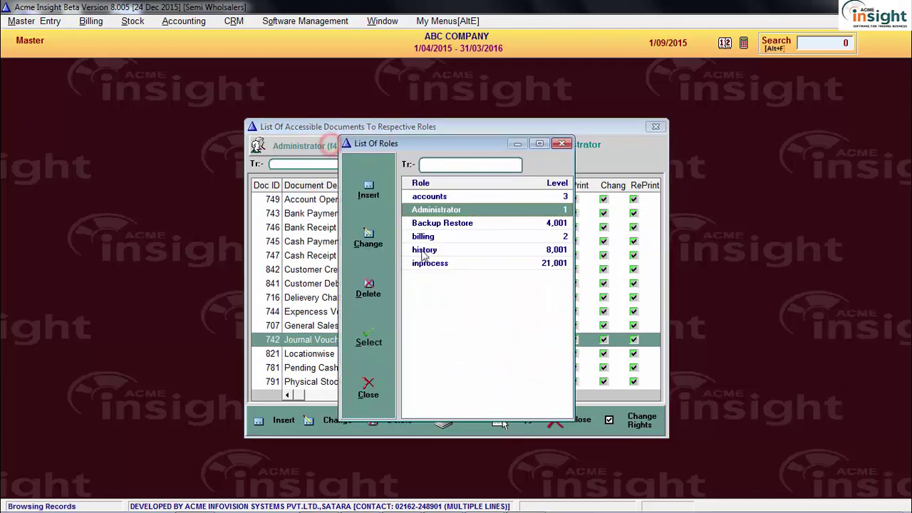
pyautogui.doubleClick(435, 255)
pyautogui.click(342, 244)
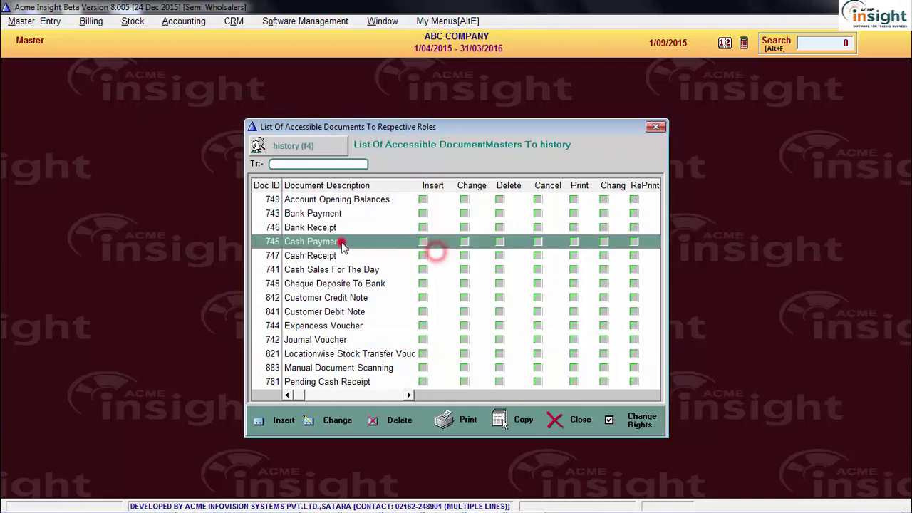
pyautogui.click(328, 149)
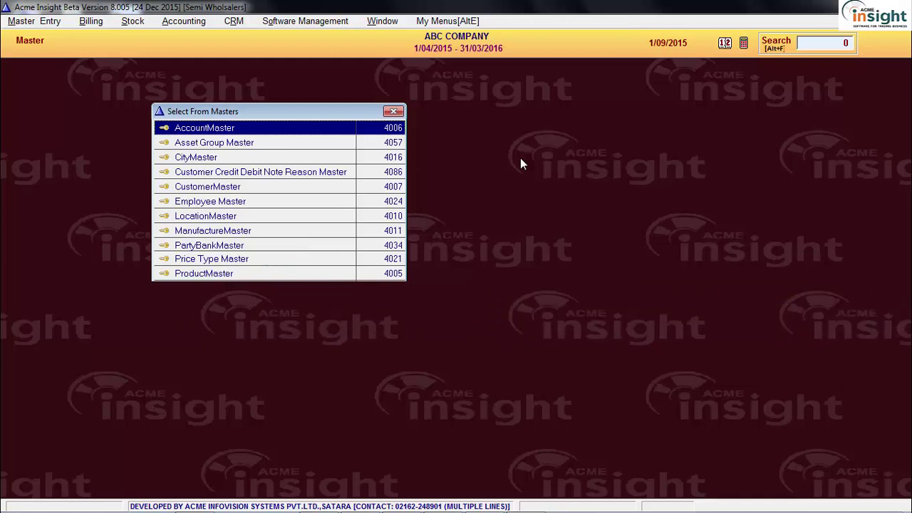
# Close Select From Masters and open 519 - Allocate Masters to reach List Of Roles
pyautogui.press('Escape')
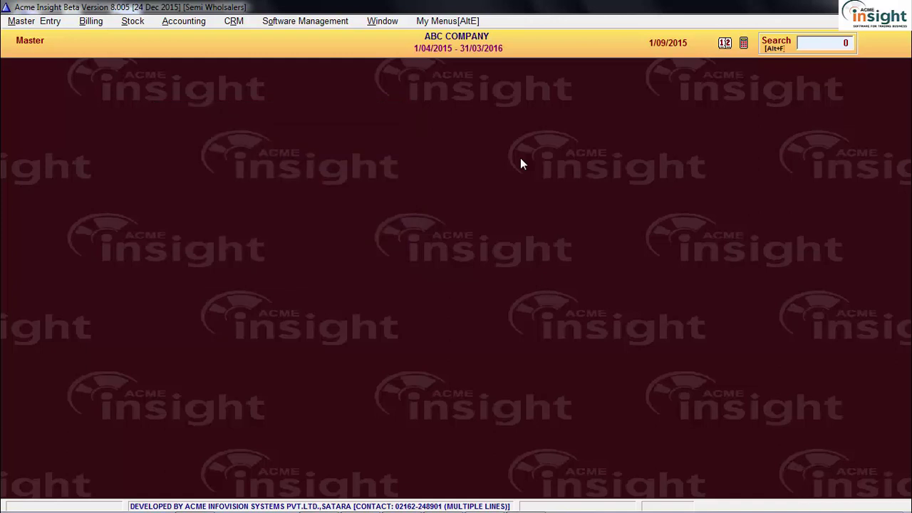
pyautogui.click(292, 21)
pyautogui.click(319, 64)
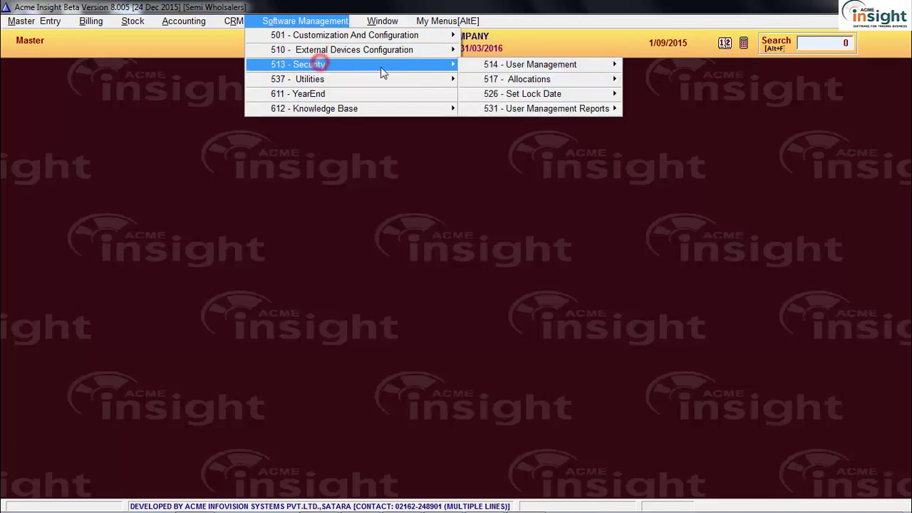
pyautogui.moveTo(511, 85)
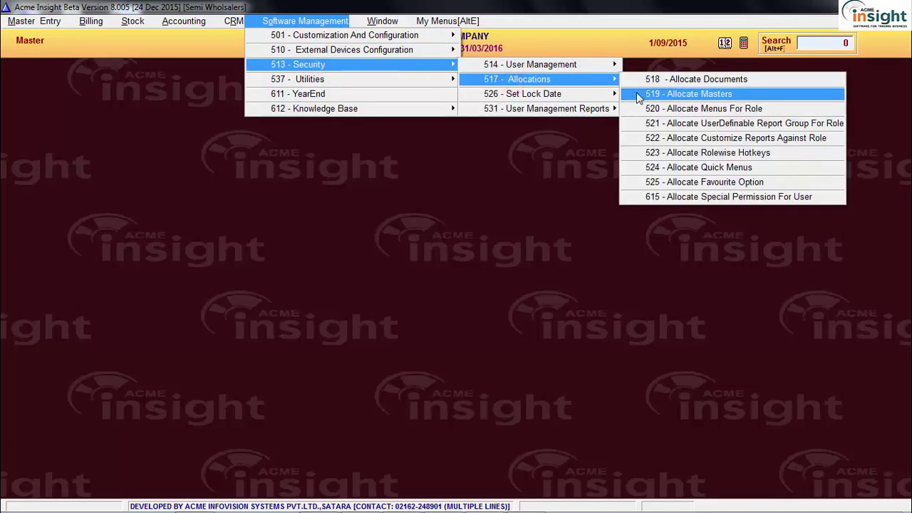
pyautogui.click(637, 93)
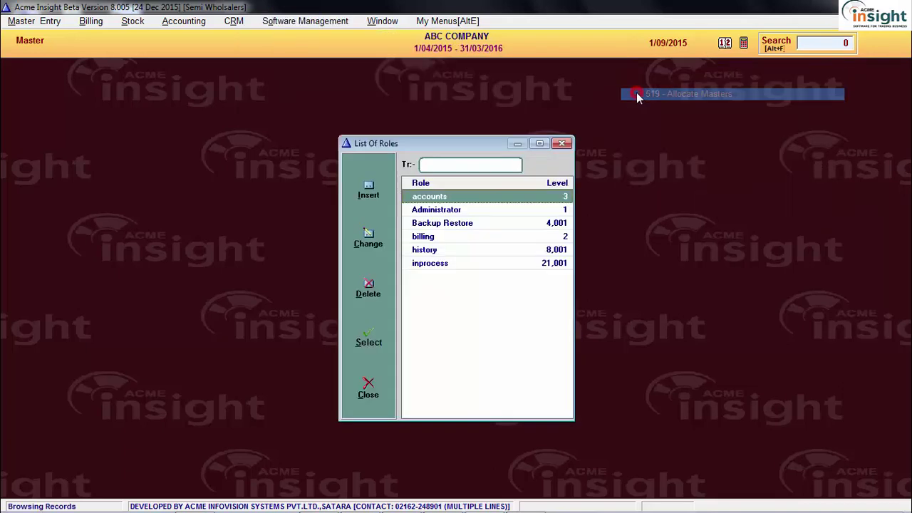
pyautogui.click(822, 47)
pyautogui.write('519')
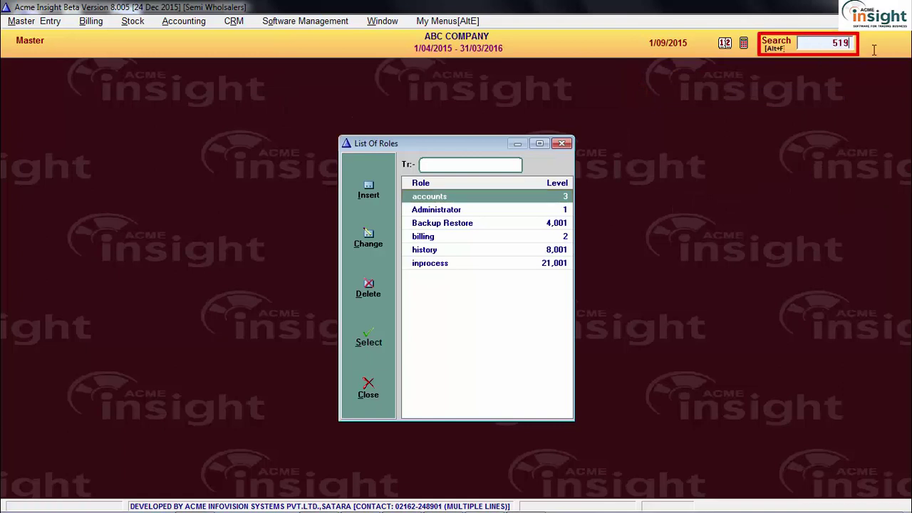
pyautogui.press('Return')
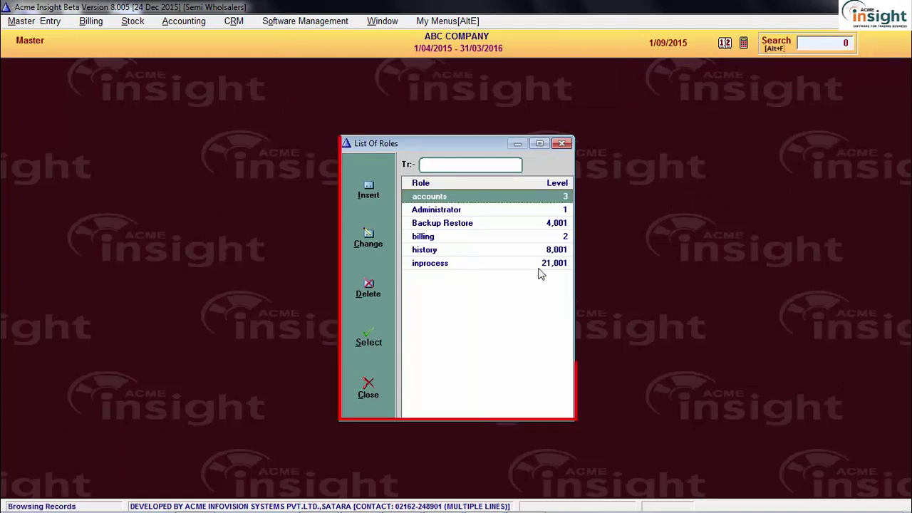
pyautogui.click(486, 301)
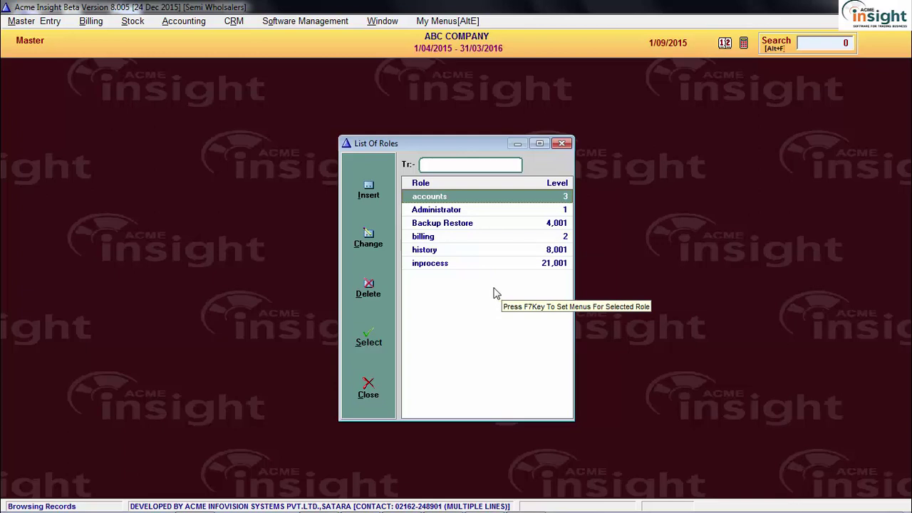
# Add CustomerMaster to the billing role's masters with Allow Insert set to Yes
pyautogui.click(476, 237)
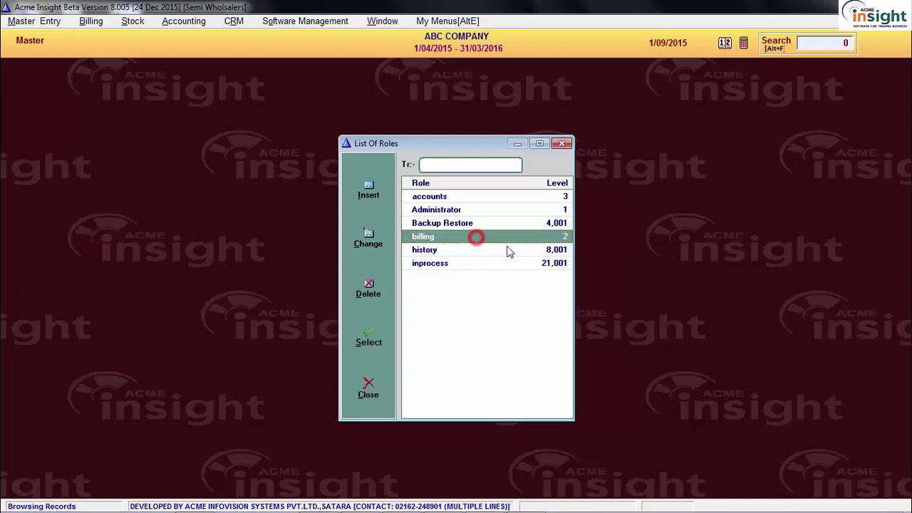
pyautogui.press('Return')
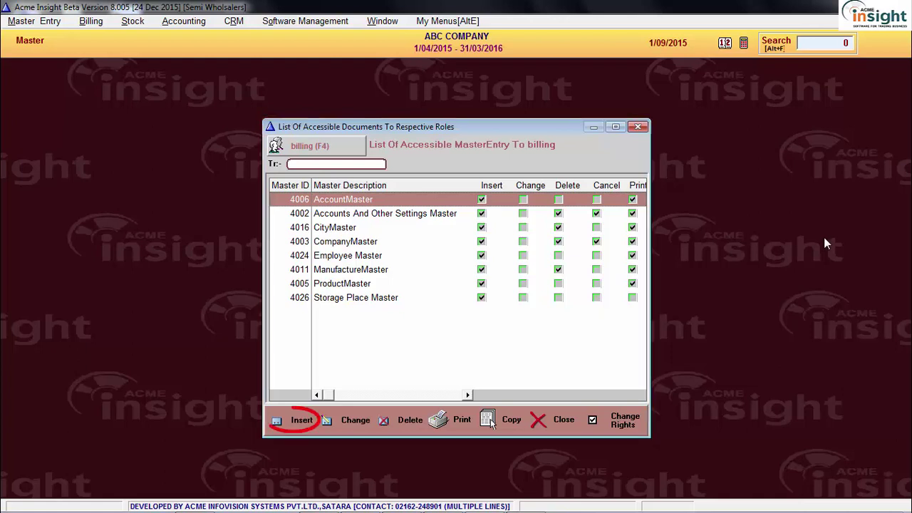
pyautogui.click(302, 421)
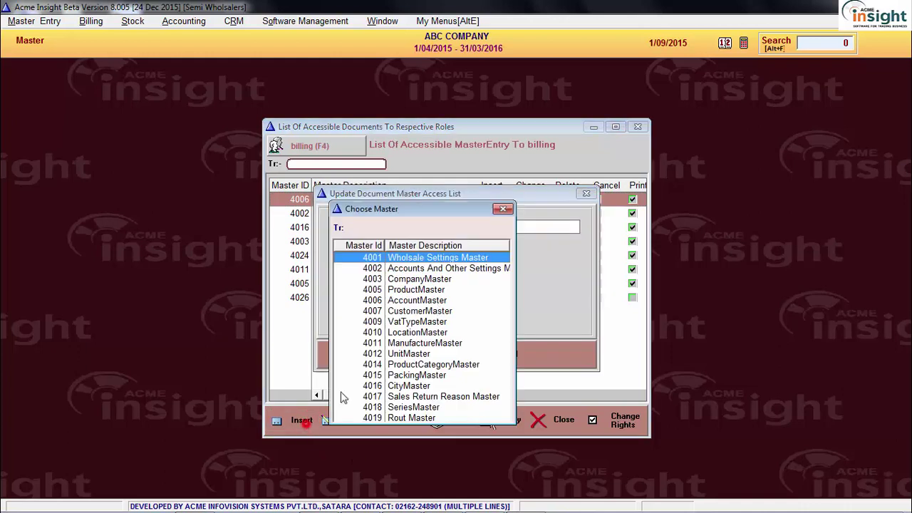
pyautogui.write('cus')
pyautogui.press('Return')
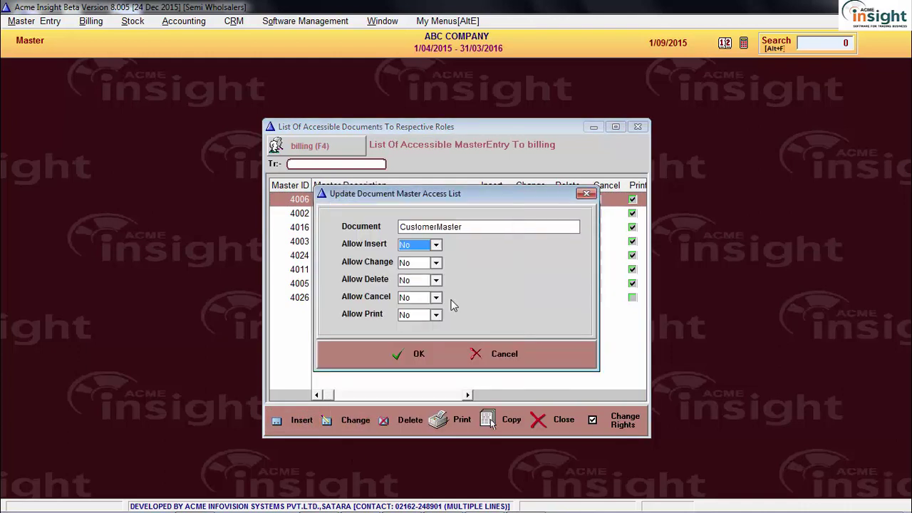
pyautogui.press('y')
pyautogui.press('Return')
pyautogui.press('Return')
pyautogui.press('Return')
pyautogui.press('Return')
pyautogui.press('Return')
pyautogui.press('Return')
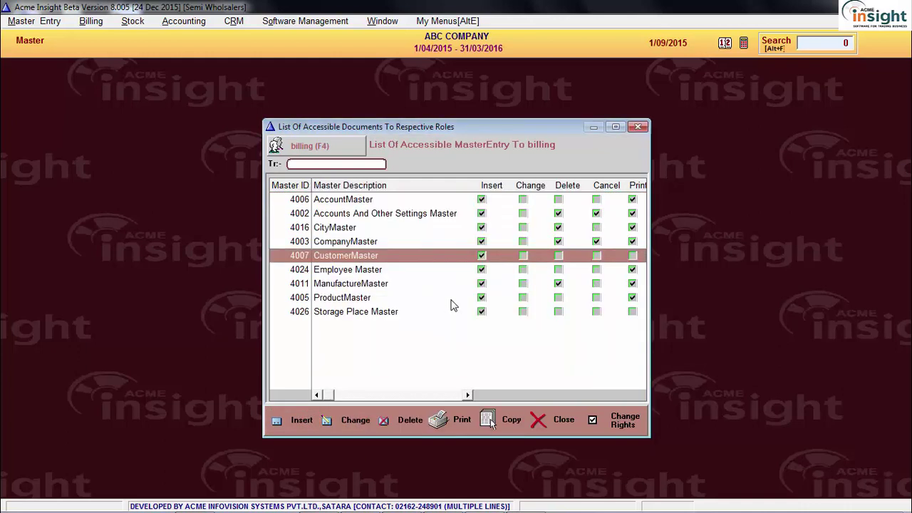
# Allow Delete on CustomerMaster for billing while keeping Change disallowed
pyautogui.click(347, 421)
pyautogui.click(407, 263)
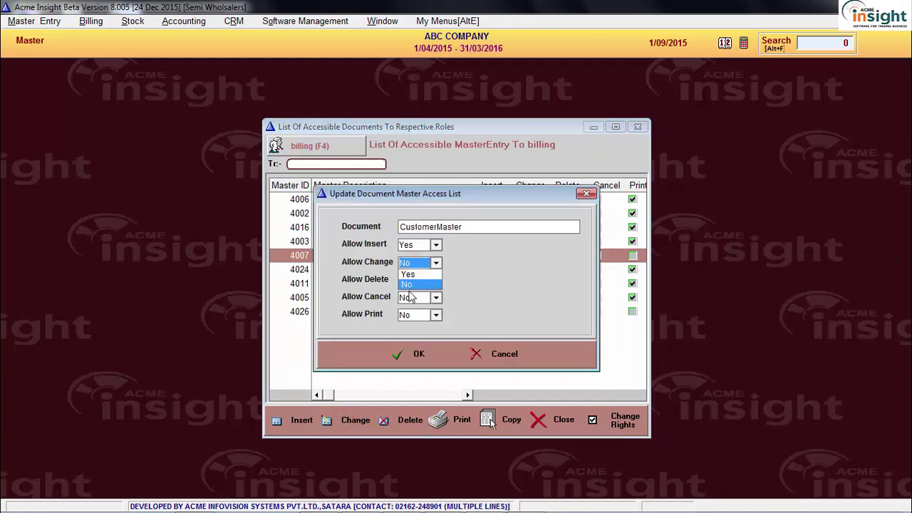
pyautogui.click(415, 285)
pyautogui.click(419, 280)
pyautogui.click(417, 293)
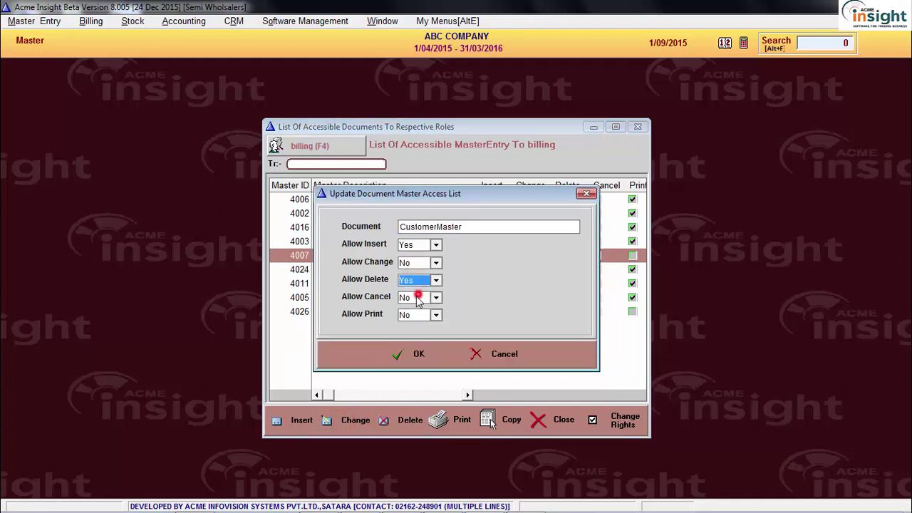
pyautogui.click(421, 355)
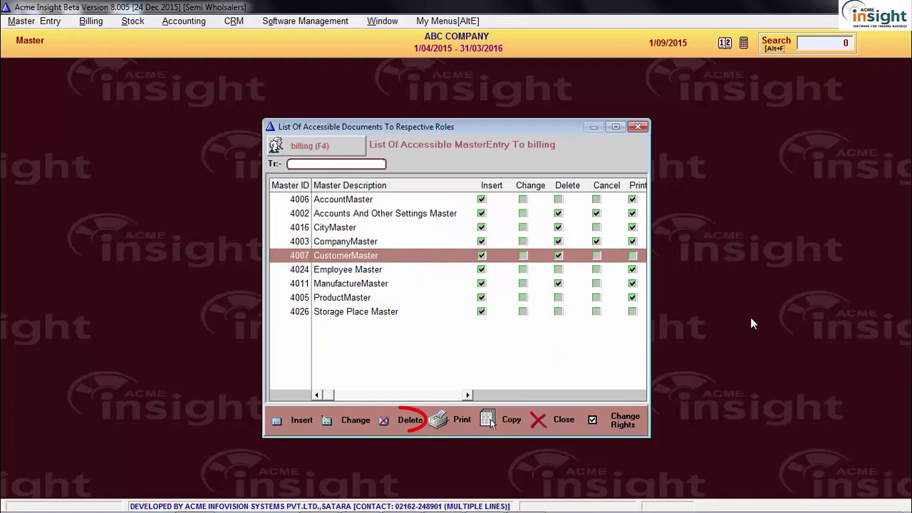
# Remove Storage Place Master from the billing role's masters
pyautogui.click(404, 312)
pyautogui.click(416, 419)
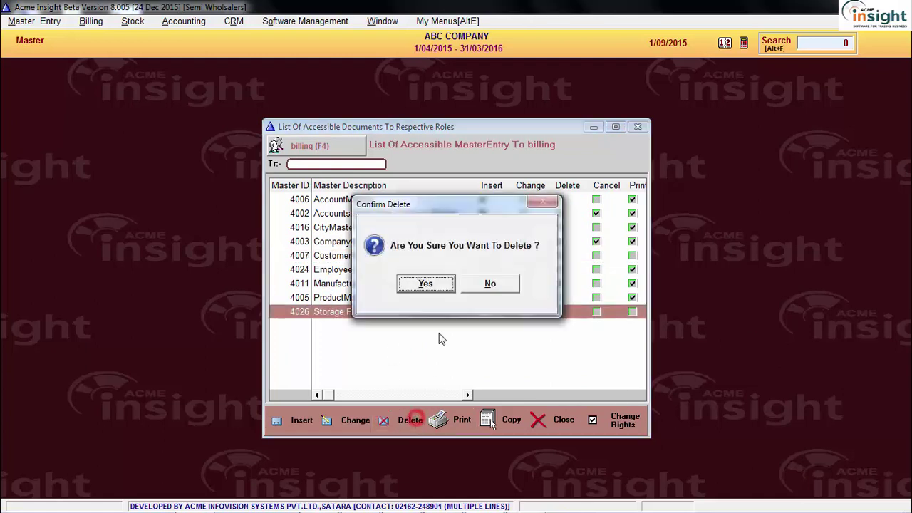
pyautogui.click(433, 284)
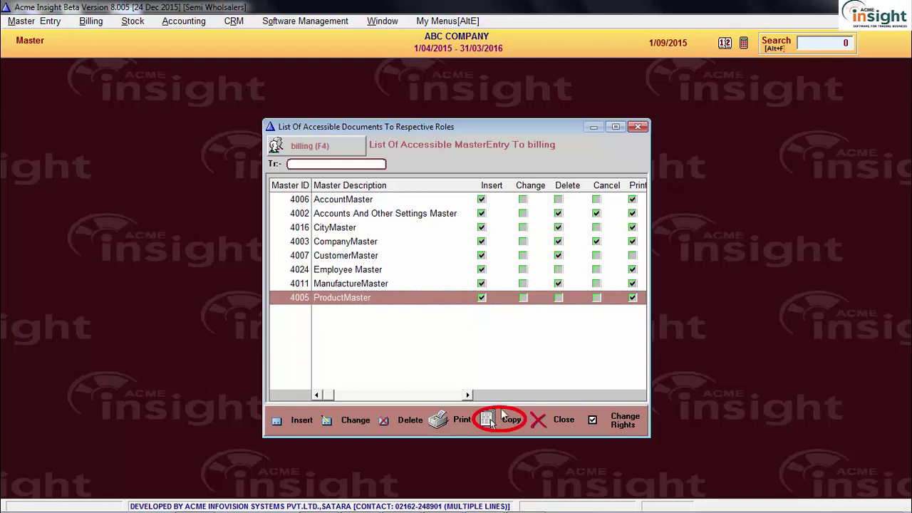
# Copy the Administrator role's master rights to the billing role
pyautogui.click(499, 421)
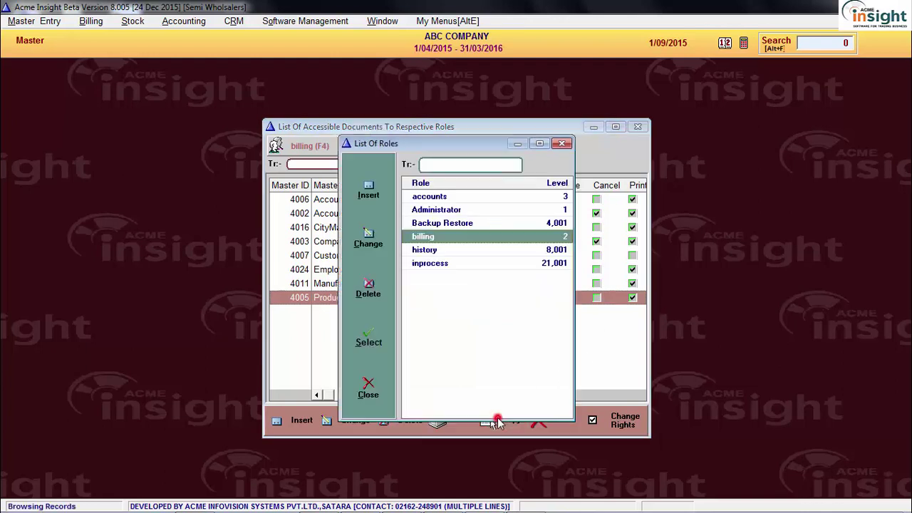
pyautogui.click(450, 198)
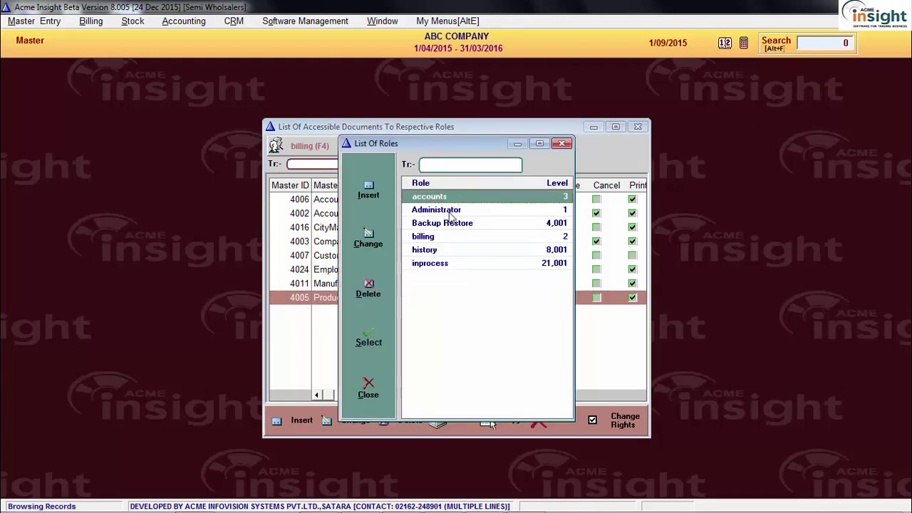
pyautogui.click(449, 212)
pyautogui.doubleClick(450, 214)
pyautogui.click(566, 237)
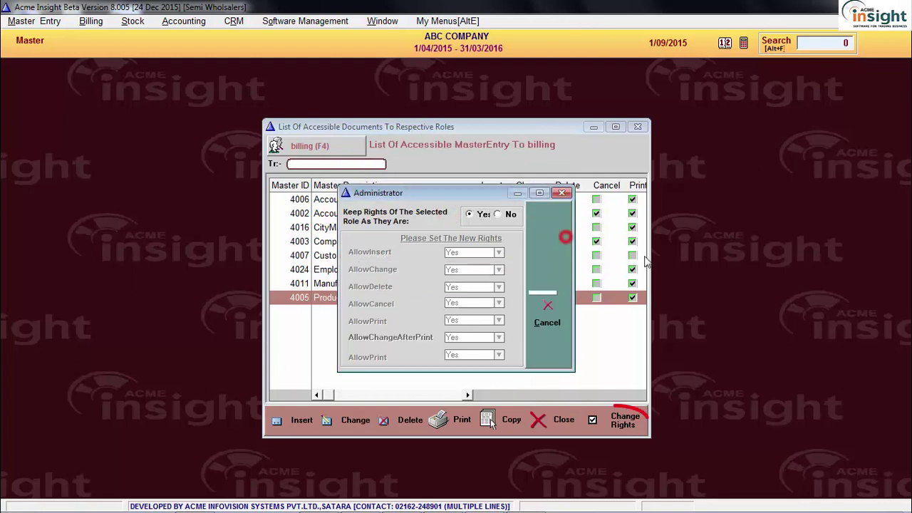
# Set billing's Change right on PartyBankBranchMaster to Not Allowed
pyautogui.click(614, 425)
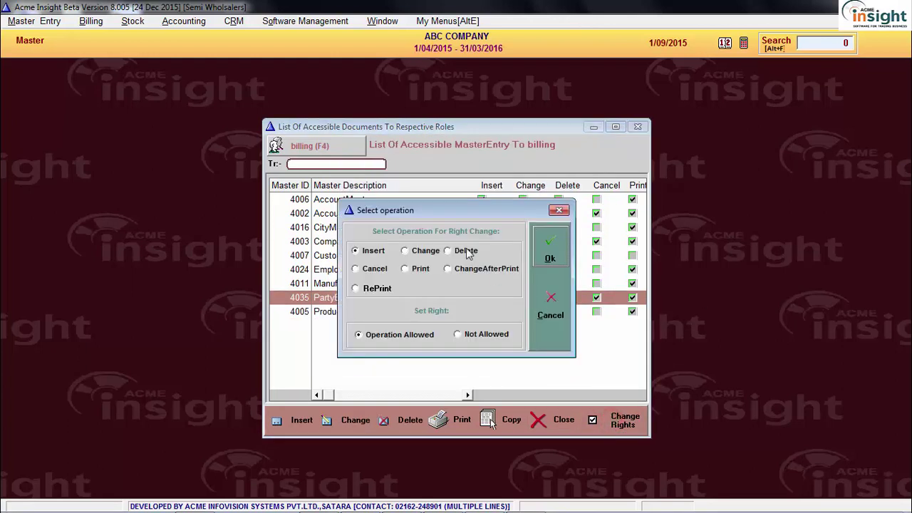
pyautogui.moveTo(444, 213); pyautogui.dragTo(200, 158)
pyautogui.click(163, 196)
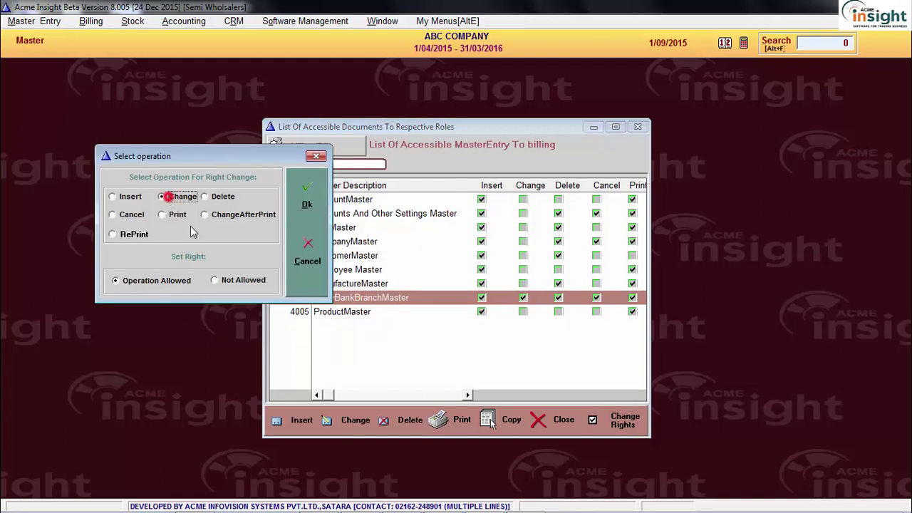
pyautogui.click(249, 284)
pyautogui.click(306, 198)
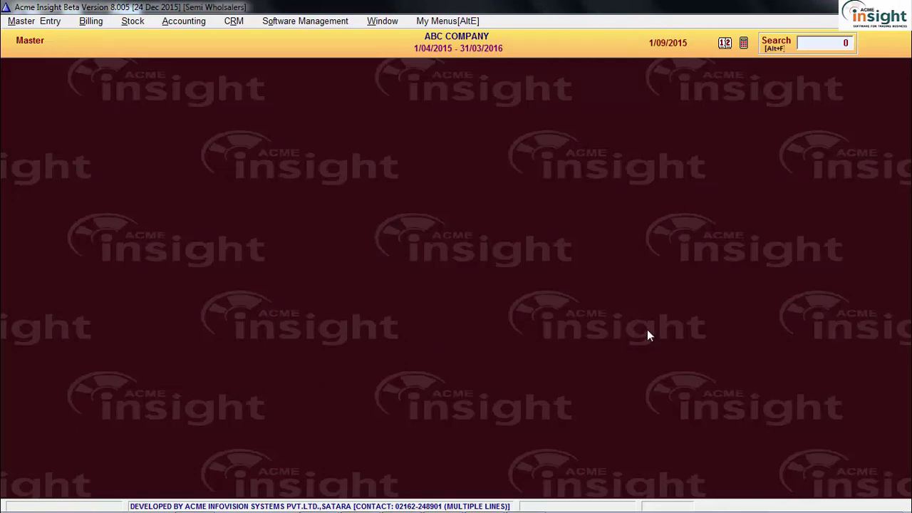
# Browse the accounting menus and dismiss them without choosing an option
pyautogui.click(167, 21)
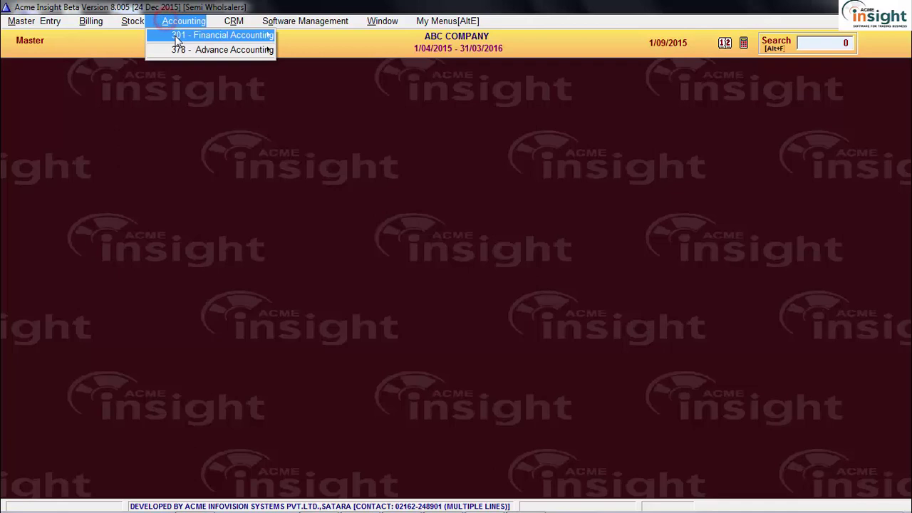
pyautogui.moveTo(260, 41)
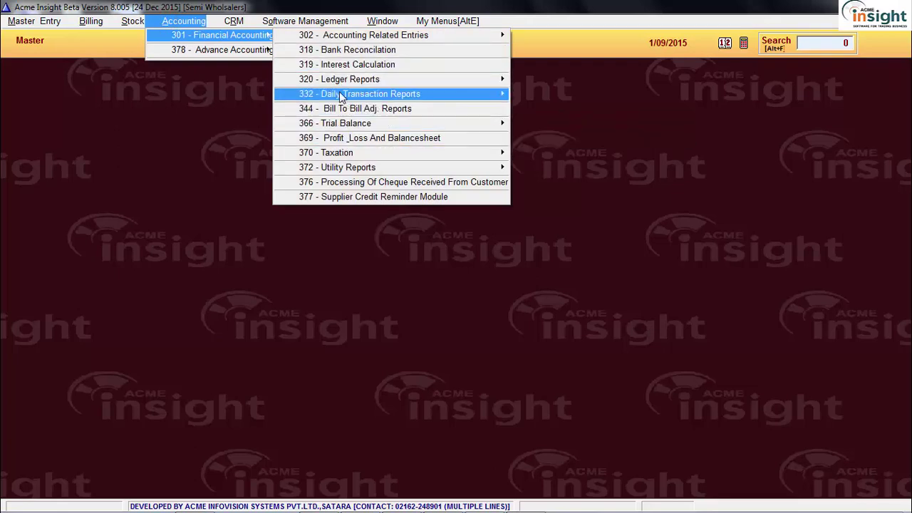
pyautogui.moveTo(342, 97)
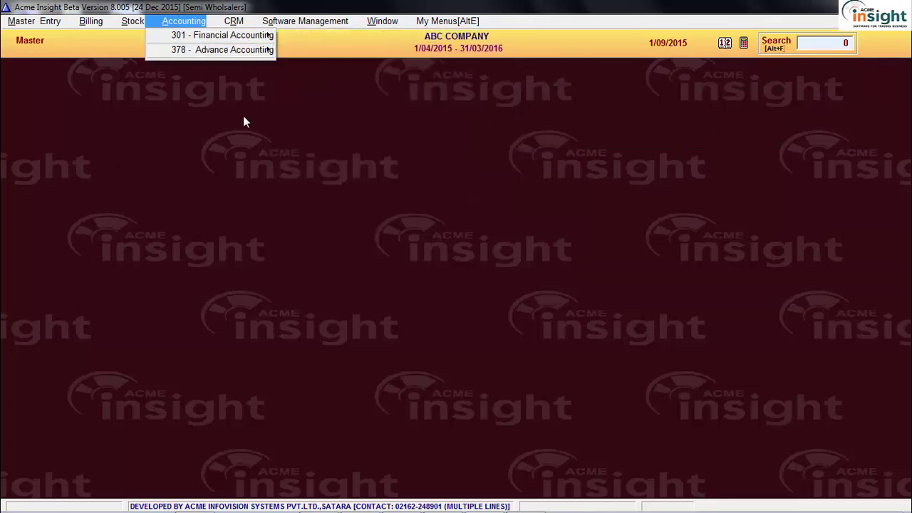
pyautogui.click(243, 117)
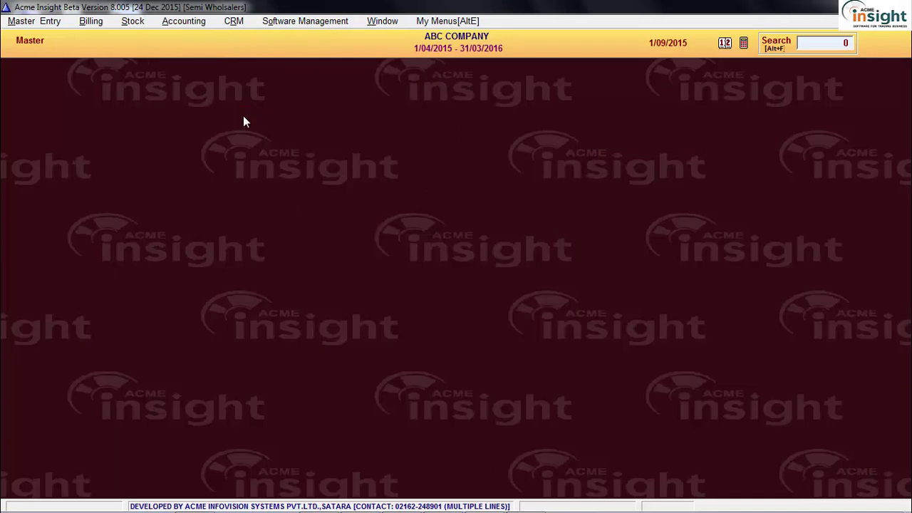
# Open 520 Allocate Menus For Role and load the billing role's hidden-menu settings
pyautogui.click(303, 21)
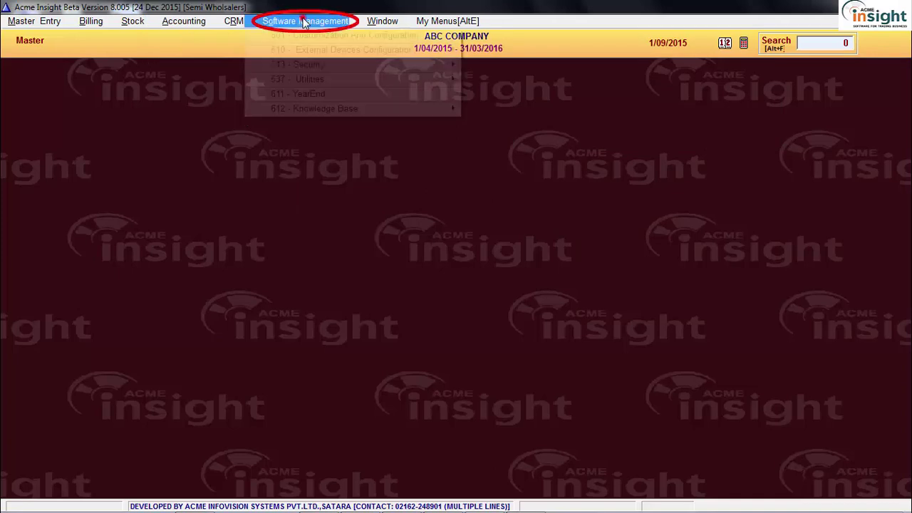
pyautogui.moveTo(329, 65)
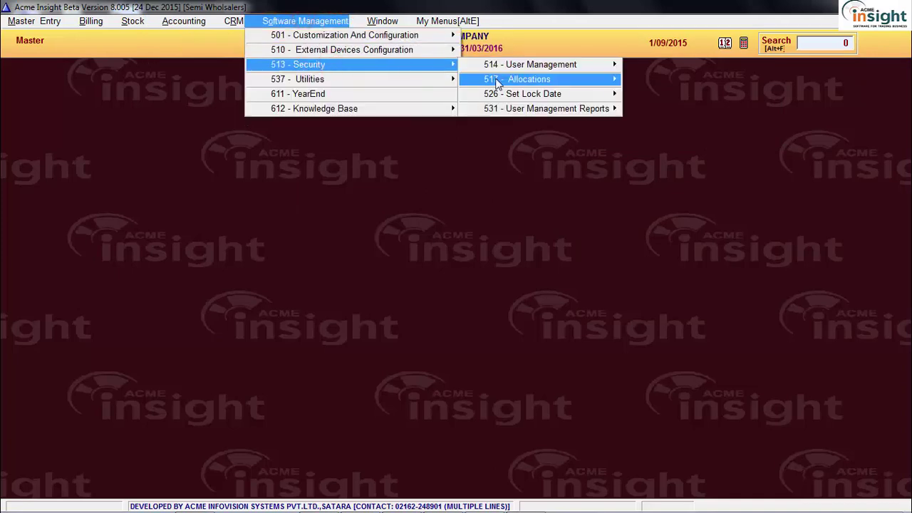
pyautogui.moveTo(496, 82)
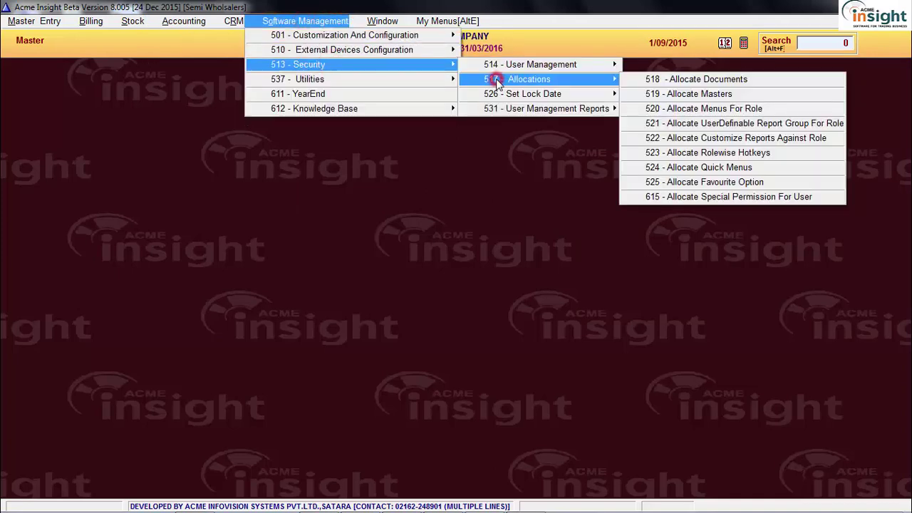
pyautogui.click(653, 111)
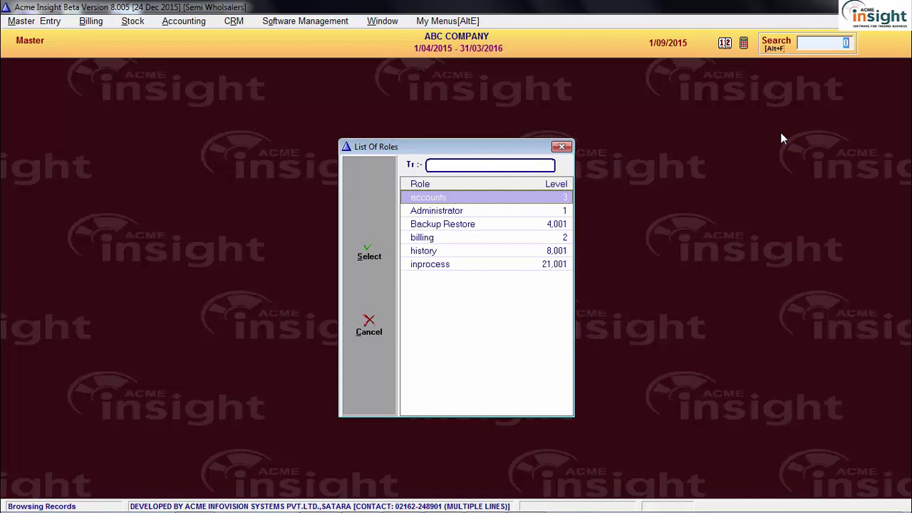
pyautogui.click(489, 210)
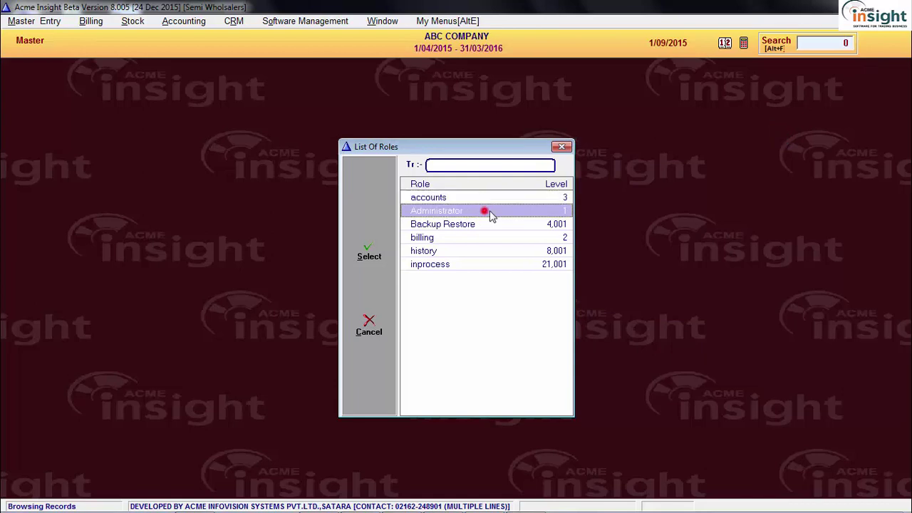
pyautogui.doubleClick(444, 198)
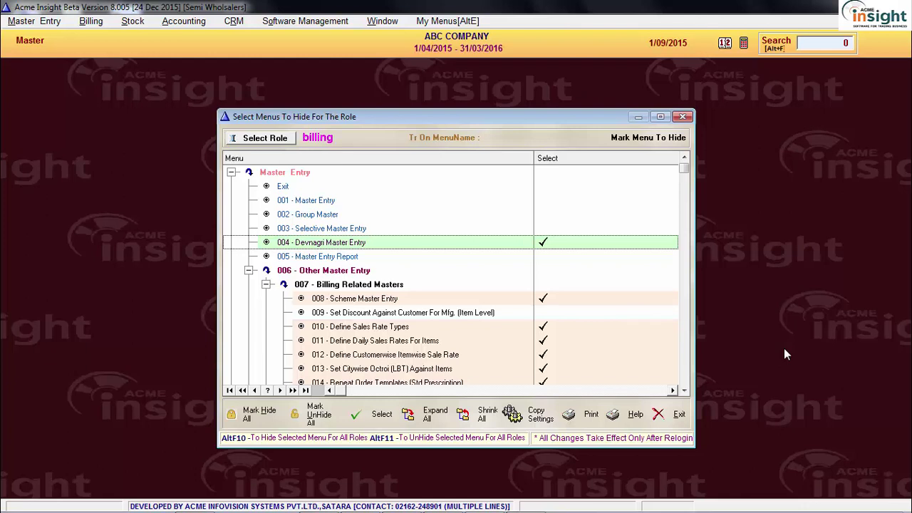
# Select the 011 Define Daily Sales Rates row and scroll through billing's menu list
pyautogui.click(612, 343)
pyautogui.scroll(-5, 611, 348)
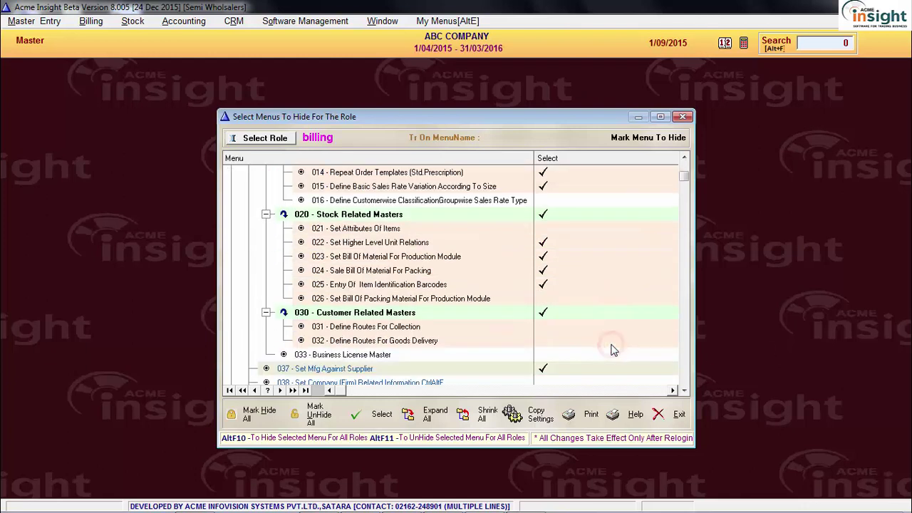
pyautogui.scroll(-7, 611, 349)
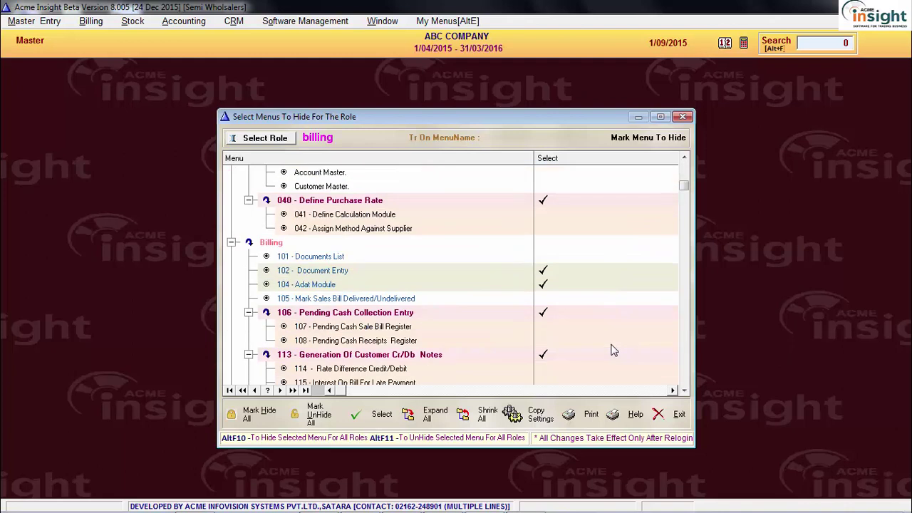
pyautogui.scroll(-12, 614, 350)
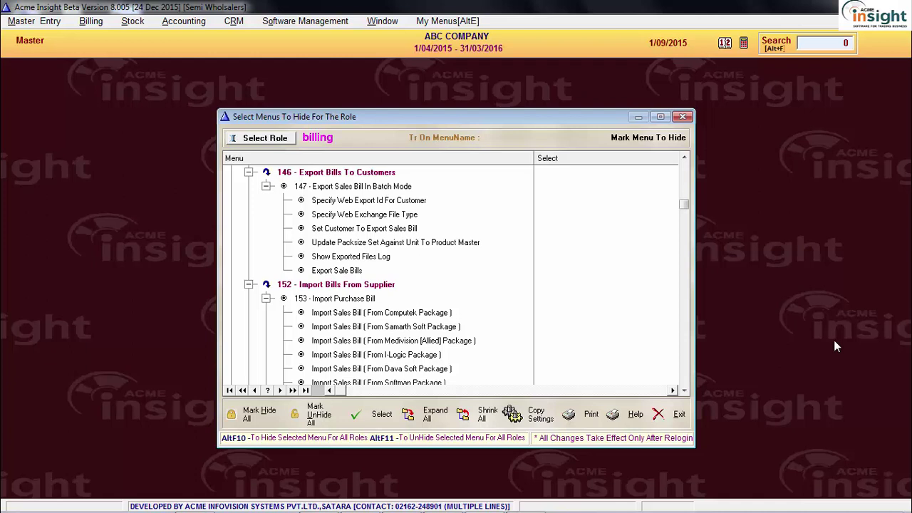
pyautogui.scroll(20, 833, 340)
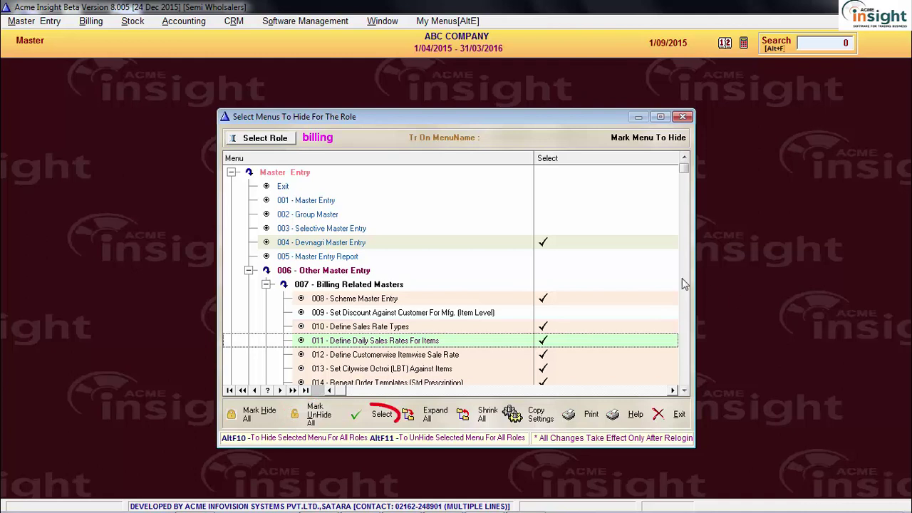
# Toggle the hide mark on 004 - Devnagri Master Entry repeatedly, finally clearing it
pyautogui.click(614, 243)
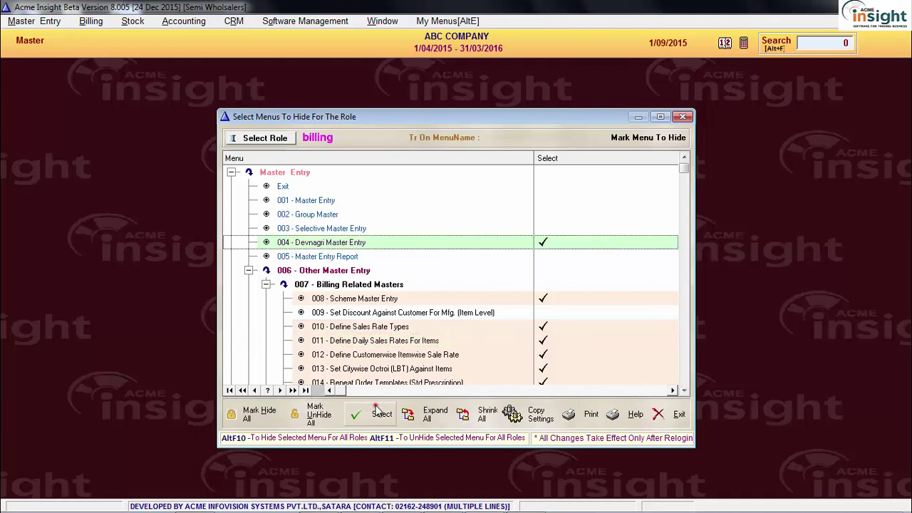
pyautogui.click(378, 415)
pyautogui.click(377, 415)
pyautogui.click(379, 415)
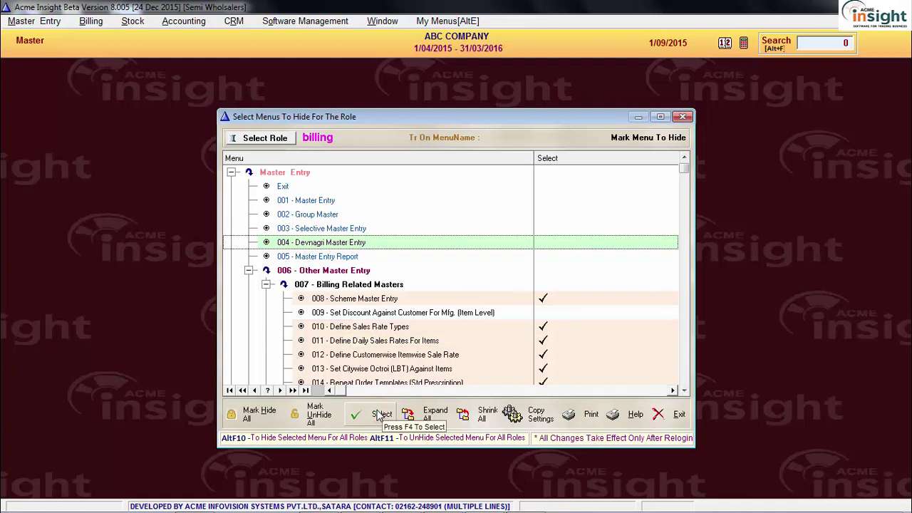
pyautogui.click(378, 415)
pyautogui.click(378, 416)
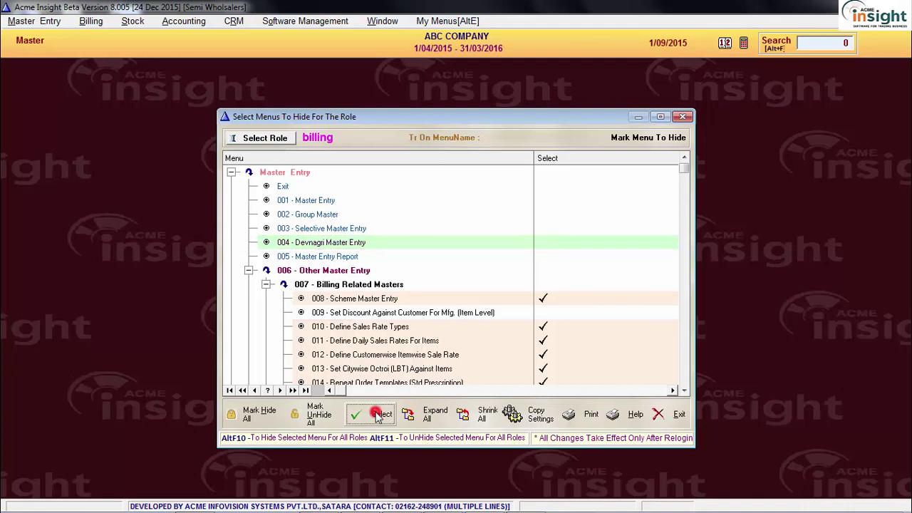
pyautogui.click(378, 416)
pyautogui.click(377, 415)
pyautogui.click(378, 415)
pyautogui.click(378, 415)
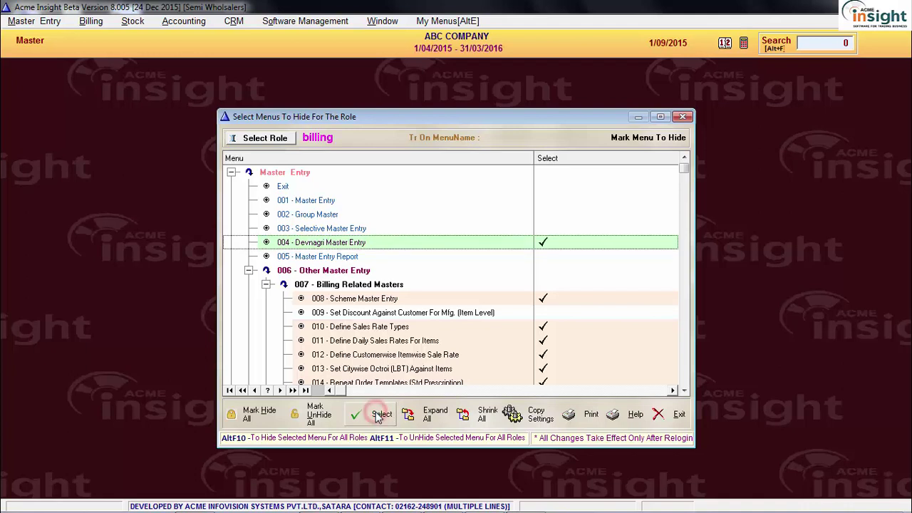
pyautogui.click(377, 415)
pyautogui.click(377, 415)
pyautogui.click(377, 416)
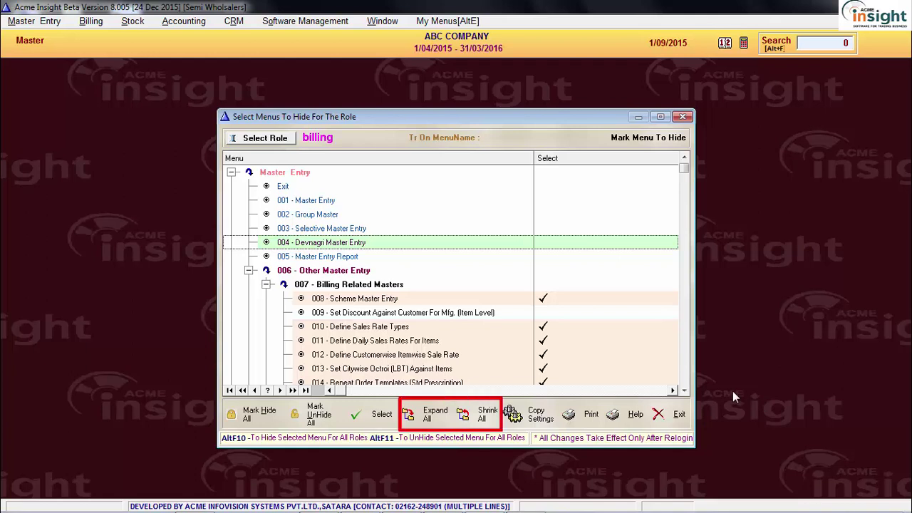
# Expand and collapse the whole menu tree, ending with only top-level menus shown
pyautogui.click(436, 414)
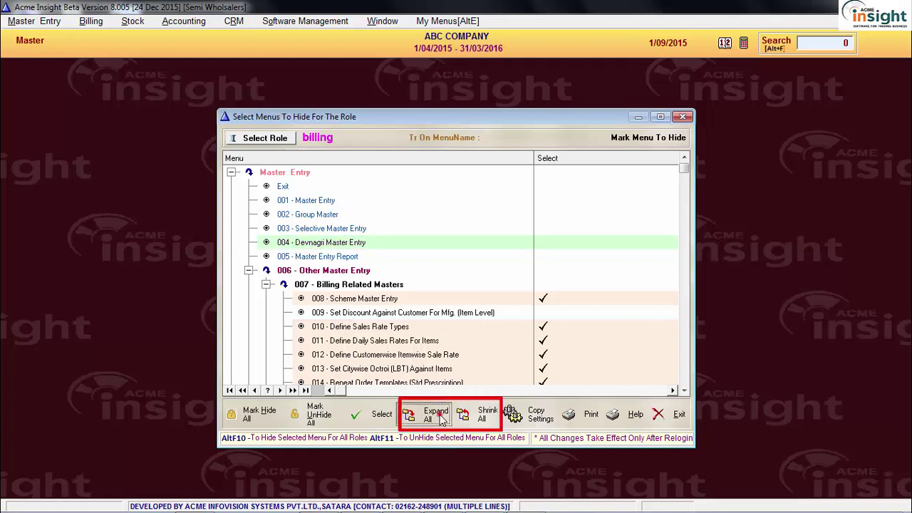
pyautogui.click(483, 415)
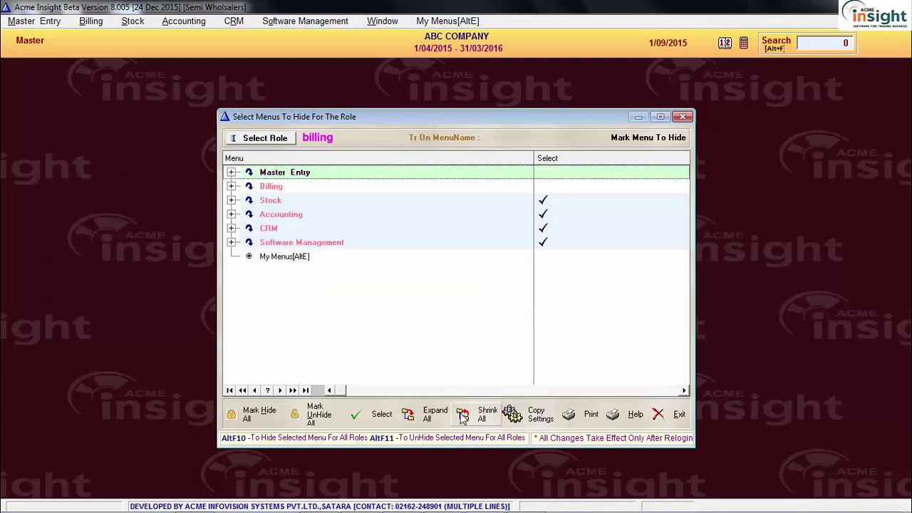
pyautogui.click(436, 414)
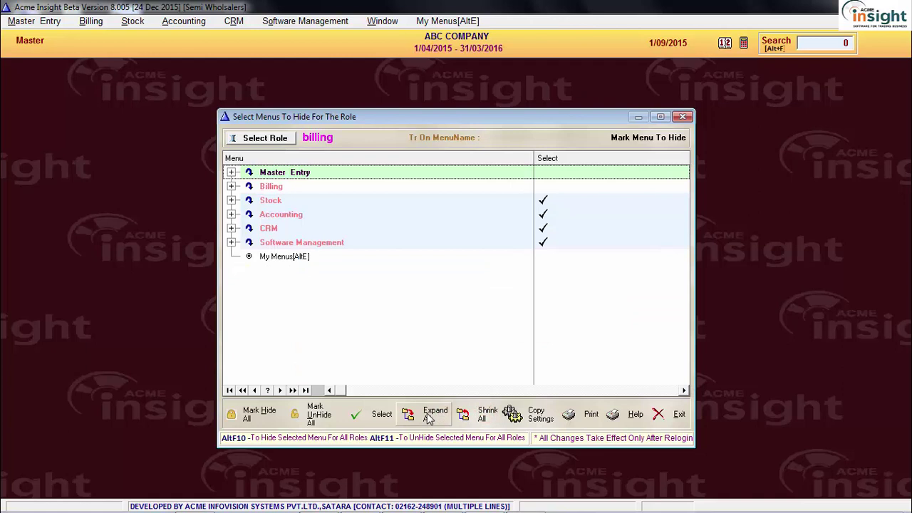
pyautogui.click(439, 418)
pyautogui.click(472, 413)
pyautogui.click(440, 418)
pyautogui.click(477, 417)
# Expand Stock and 223 Attributewise Reports, then expand and collapse 218 Cardex Report
pyautogui.click(299, 203)
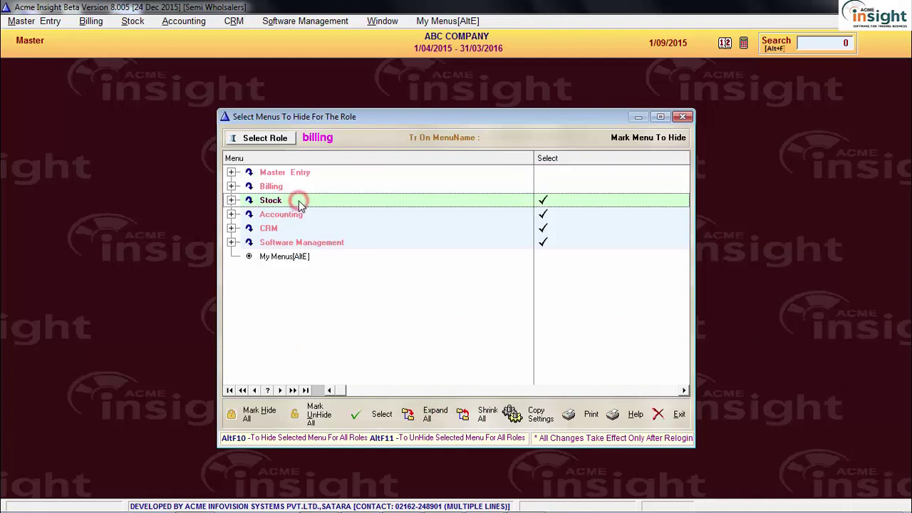
pyautogui.doubleClick(300, 202)
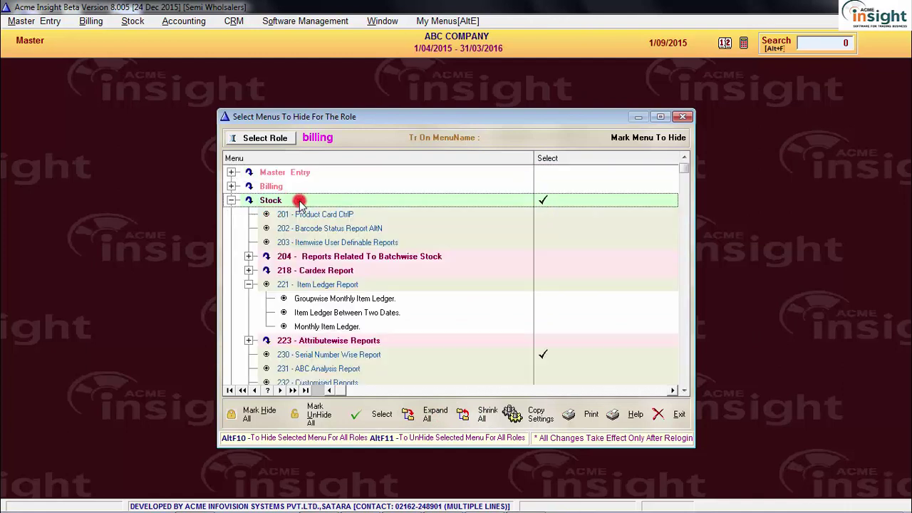
pyautogui.click(317, 229)
pyautogui.scroll(-1, 320, 239)
pyautogui.scroll(-1, 321, 243)
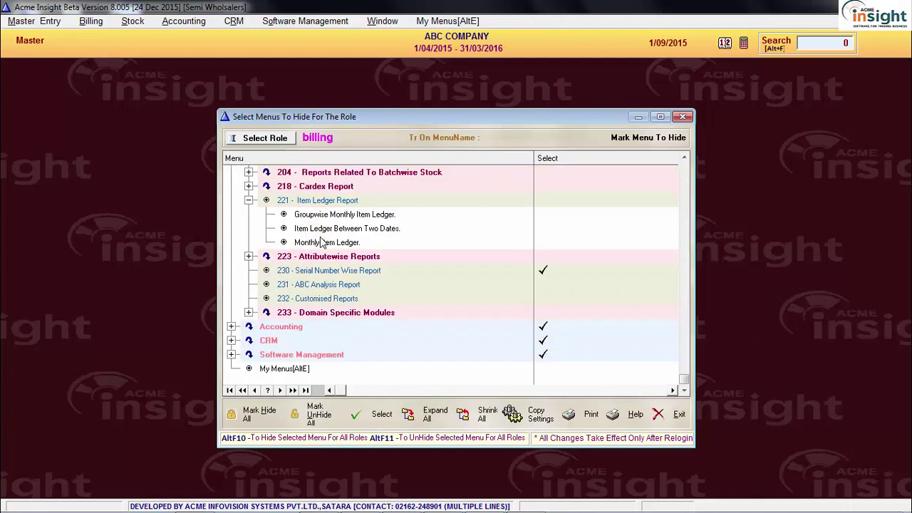
pyautogui.doubleClick(292, 258)
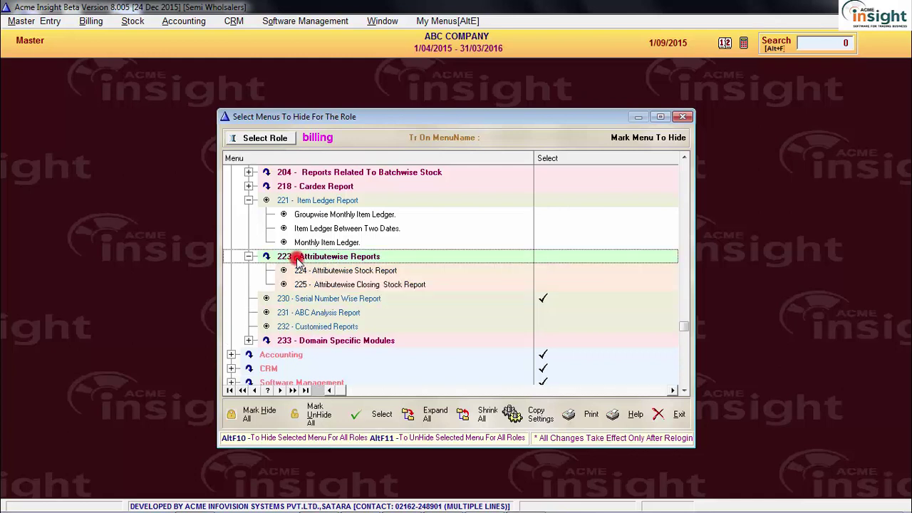
pyautogui.click(325, 186)
pyautogui.doubleClick(325, 186)
pyautogui.doubleClick(325, 186)
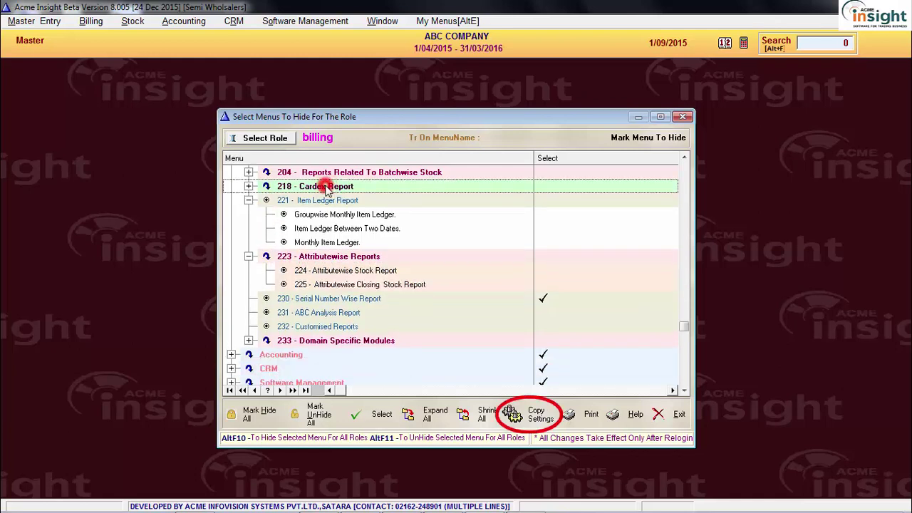
# Pick Administrator for copying hidden-menu settings, then preview billing's 13-page hidden-menu report
pyautogui.click(515, 412)
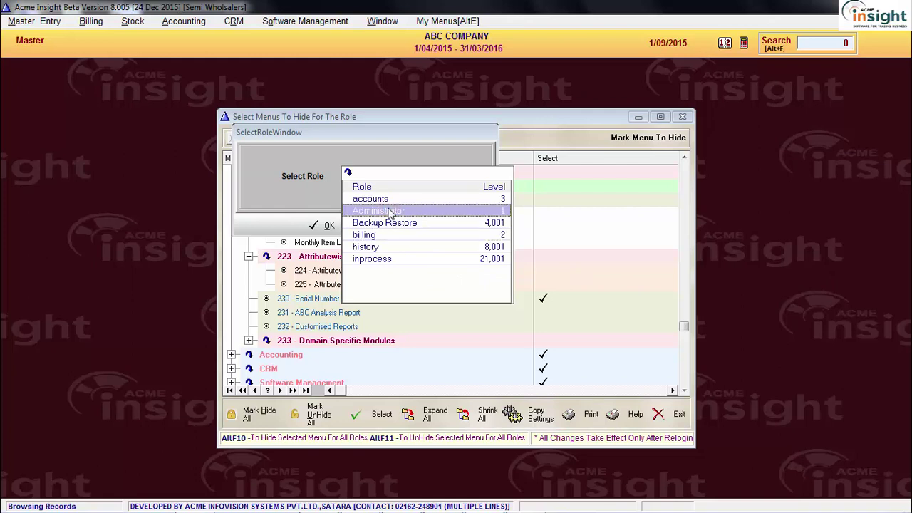
pyautogui.click(389, 212)
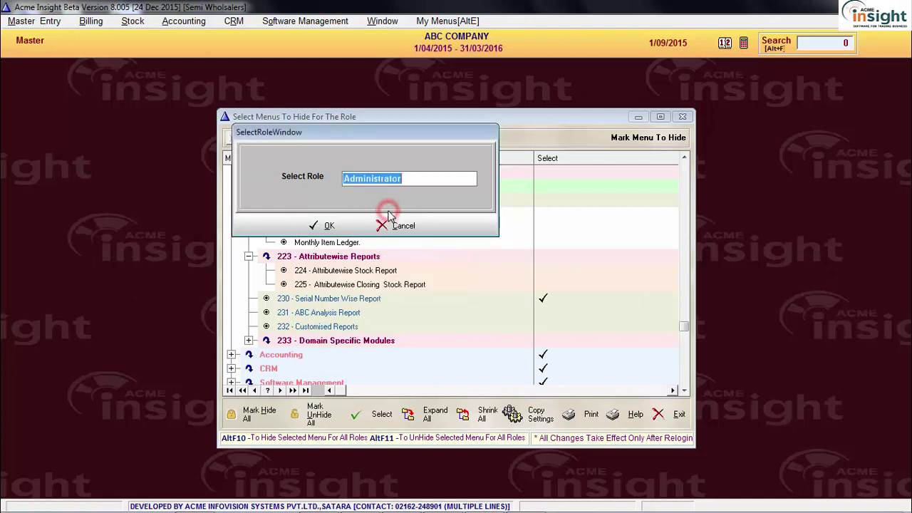
pyautogui.click(341, 226)
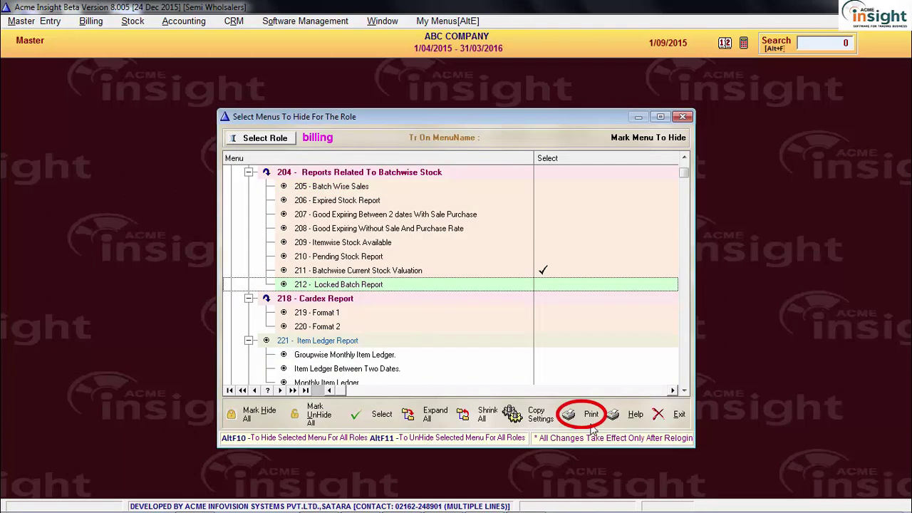
pyautogui.click(590, 417)
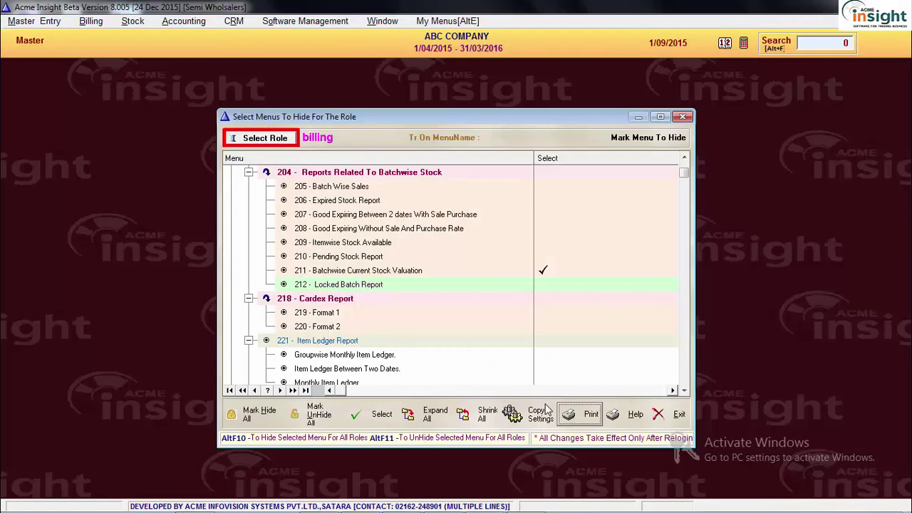
# Load the accounts role's menu tree in the hidden-menu view
pyautogui.click(262, 138)
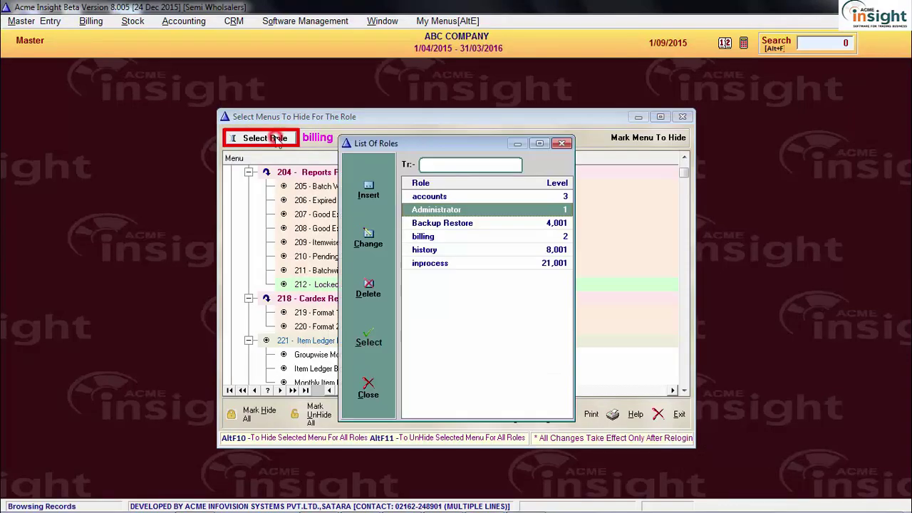
pyautogui.doubleClick(436, 196)
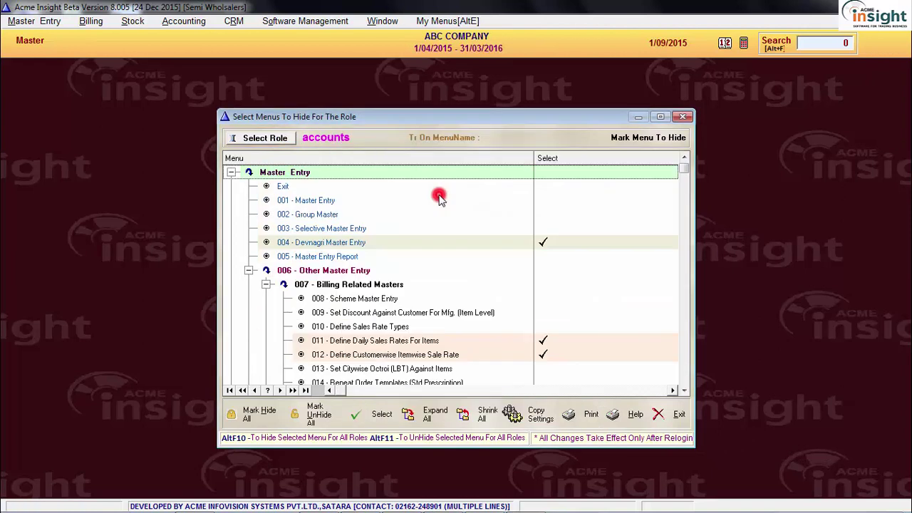
pyautogui.click(262, 138)
pyautogui.doubleClick(425, 236)
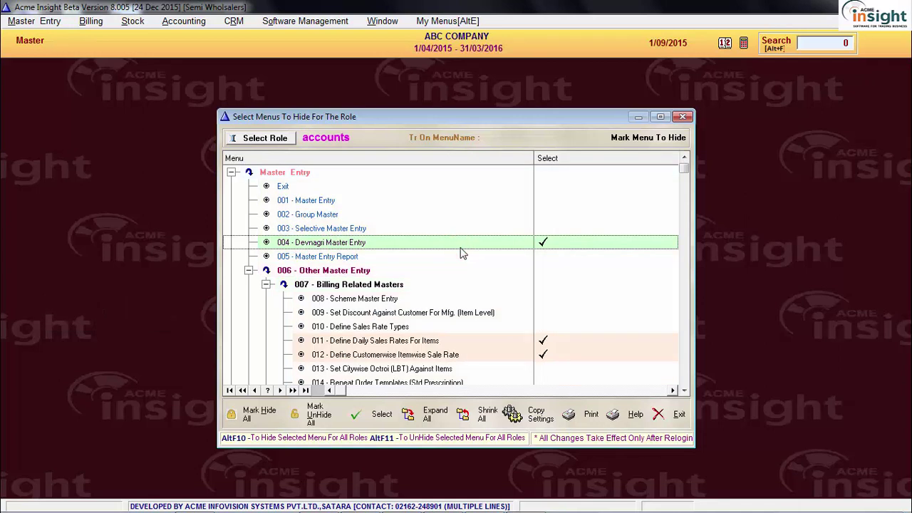
# Unhide the chosen menu across all roles with Alt+F11, then close the menu-hiding and roles windows
pyautogui.hotkey('alt', 'F11')
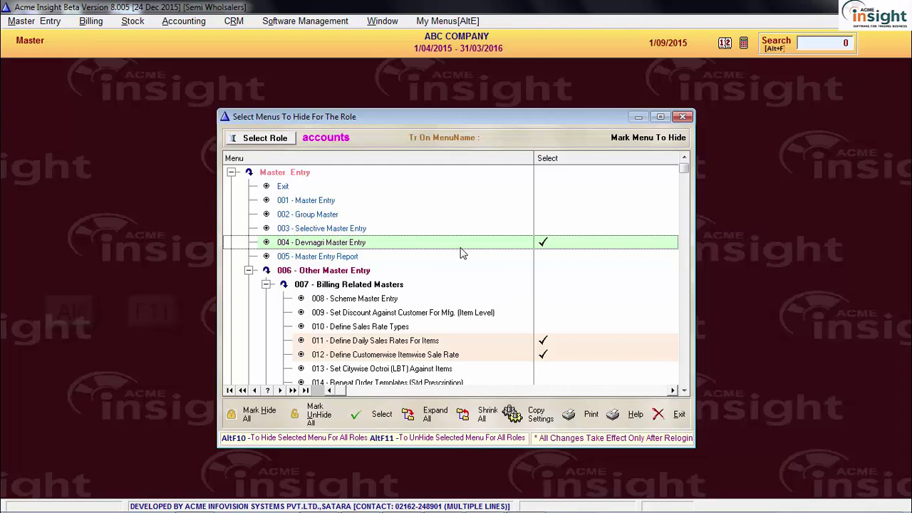
pyautogui.press('Up')
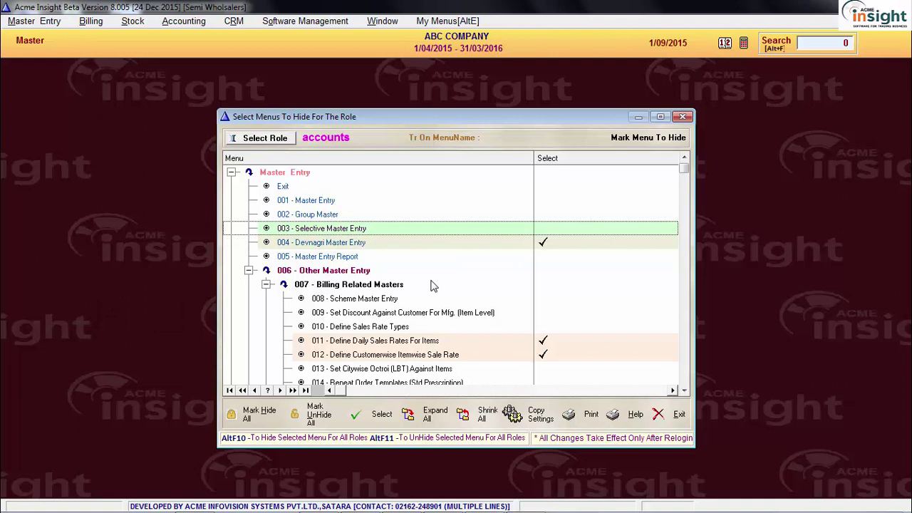
pyautogui.click(431, 285)
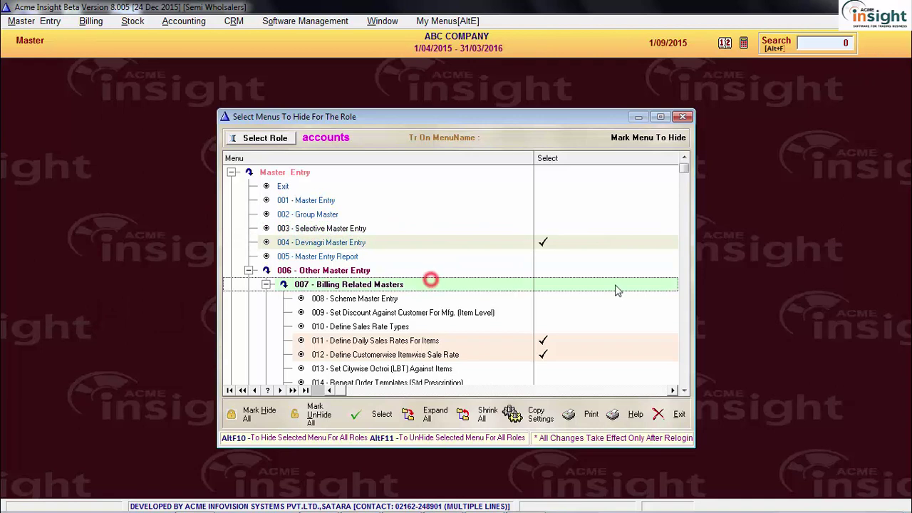
pyautogui.click(682, 116)
pyautogui.click(562, 147)
pyautogui.click(589, 172)
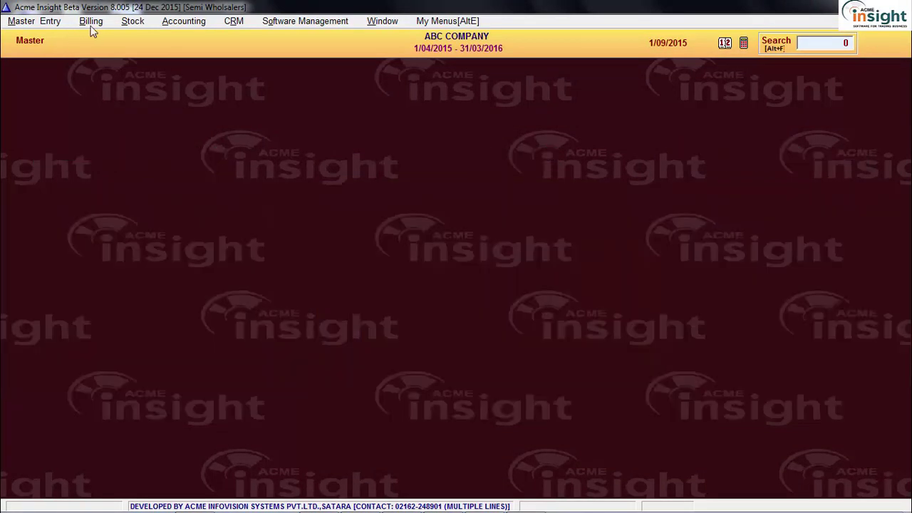
# Open Billing's 161 User Definable Registers list under 160 Transaction Reports
pyautogui.click(90, 21)
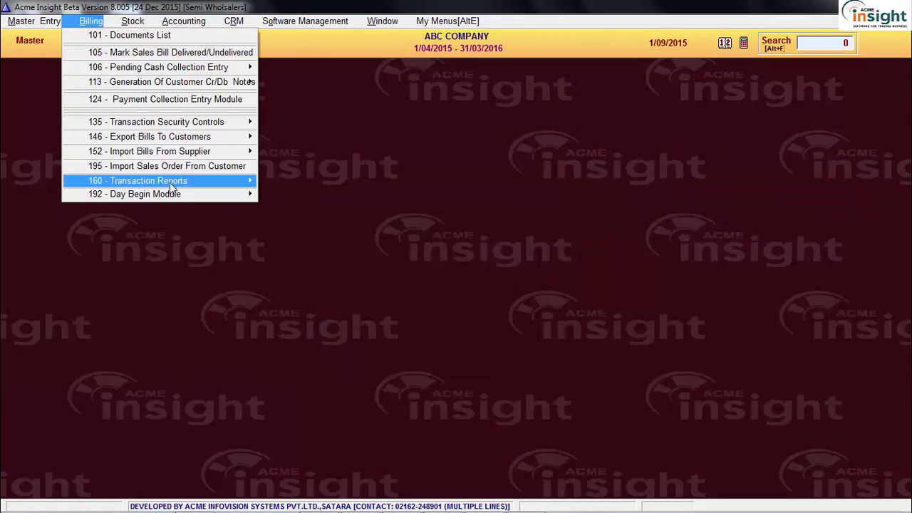
pyautogui.moveTo(169, 182)
pyautogui.click(335, 181)
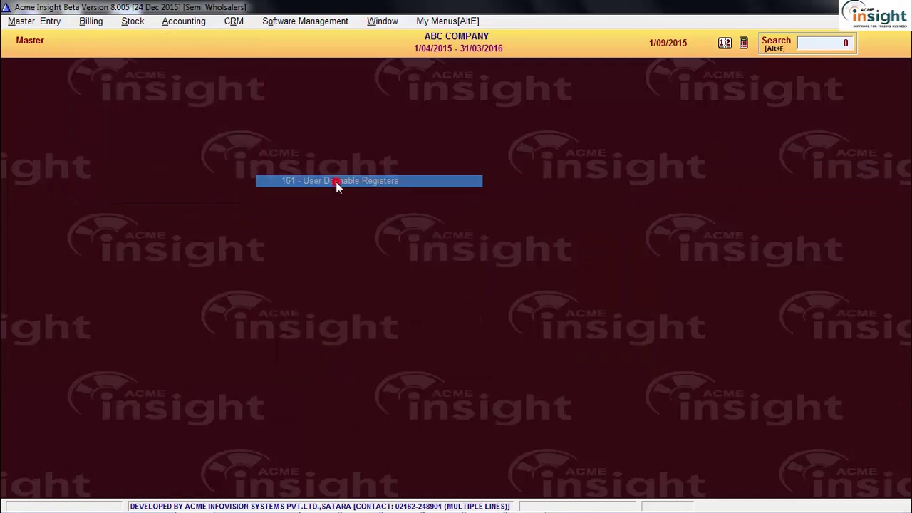
pyautogui.click(328, 237)
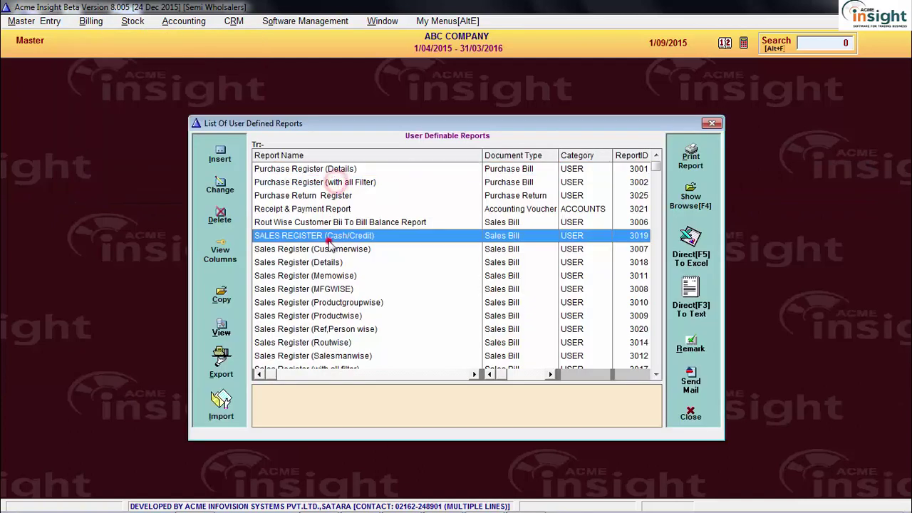
# Check that Sales Register (MFGWISE) sits in the USER report group, then close without changes
pyautogui.click(347, 291)
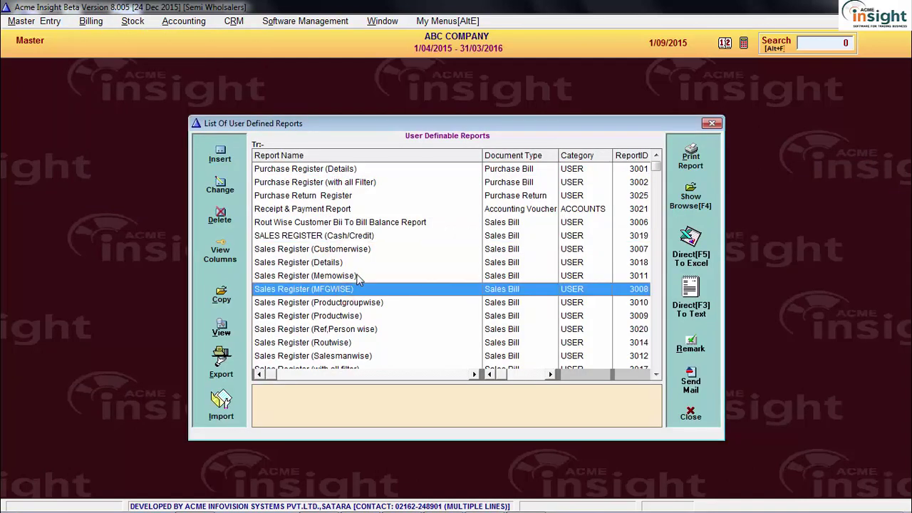
pyautogui.click(227, 188)
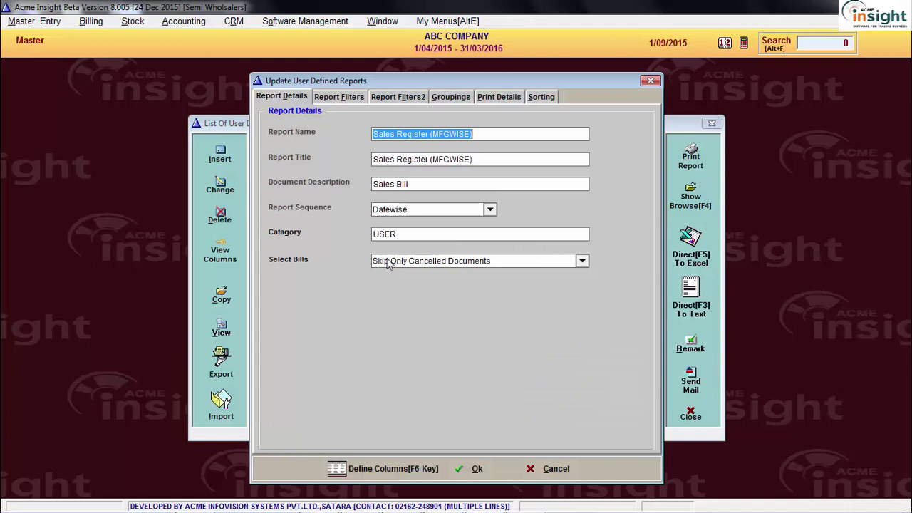
pyautogui.click(413, 236)
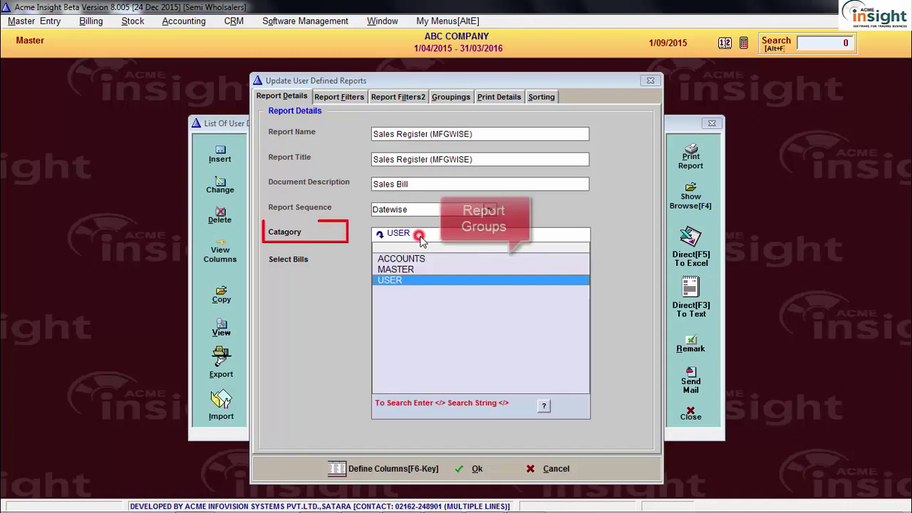
pyautogui.click(424, 257)
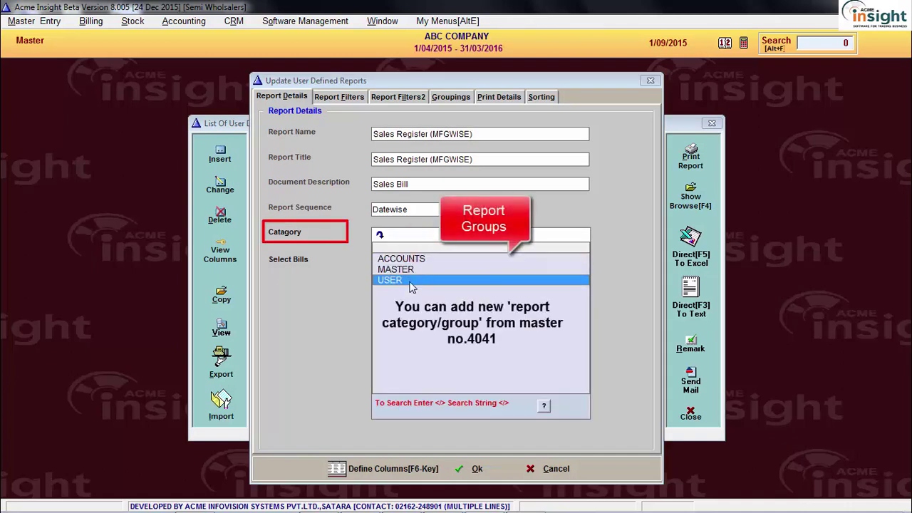
pyautogui.press('Escape')
pyautogui.press('Escape')
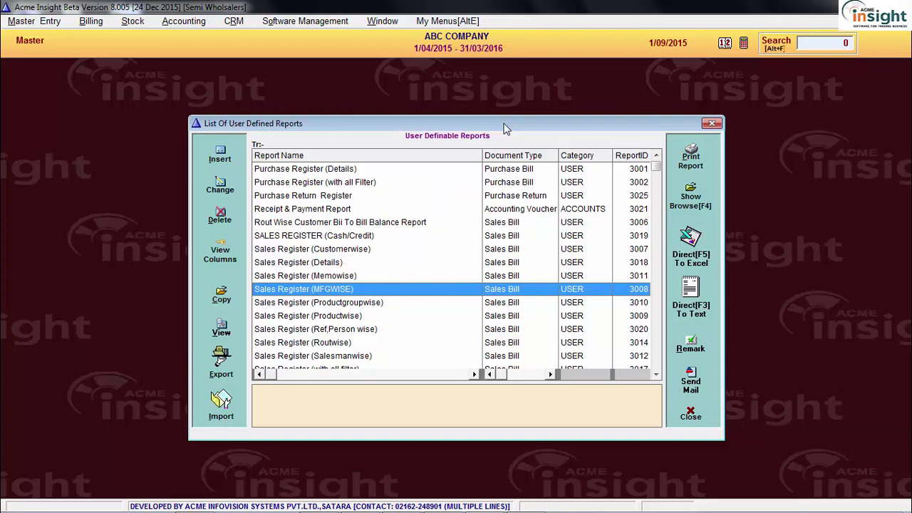
pyautogui.press('Escape')
# Jump to menu 521 Allocate UserDefinable Report Group For Role and open the accounts role's report groups
pyautogui.click(303, 21)
pyautogui.click(357, 64)
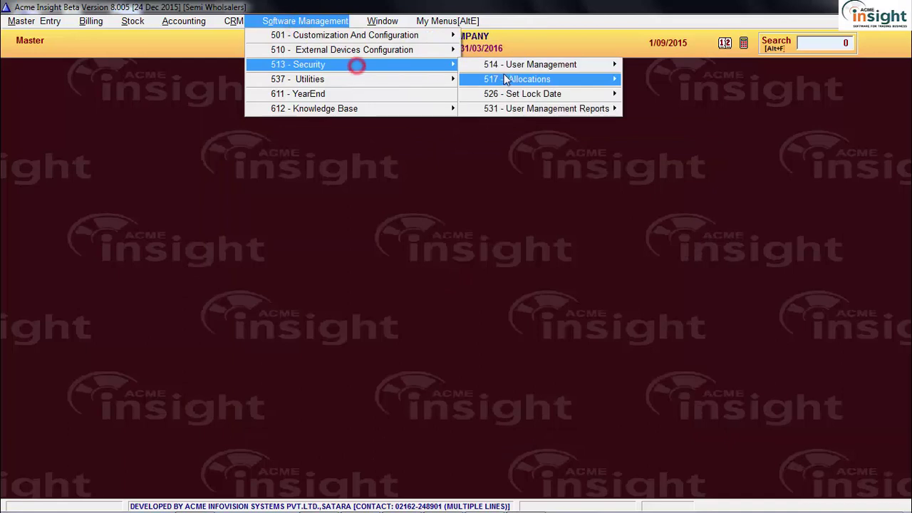
pyautogui.click(504, 79)
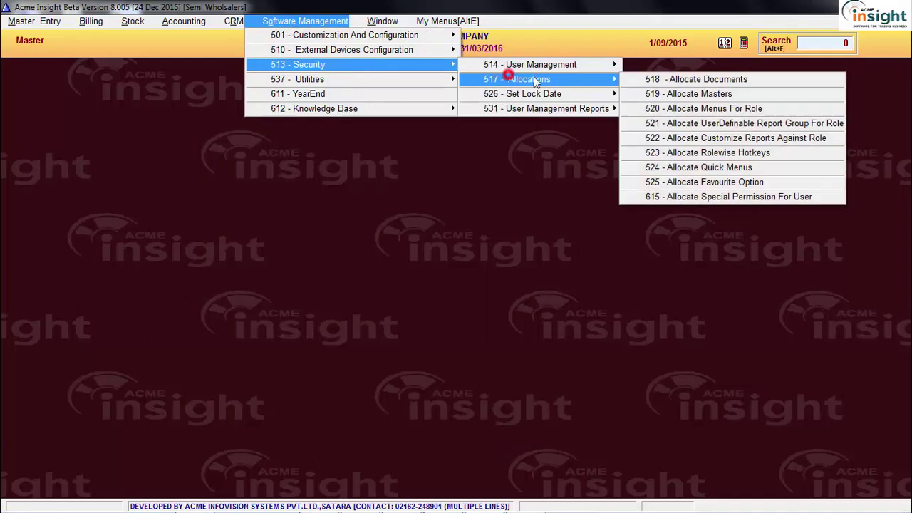
pyautogui.click(698, 126)
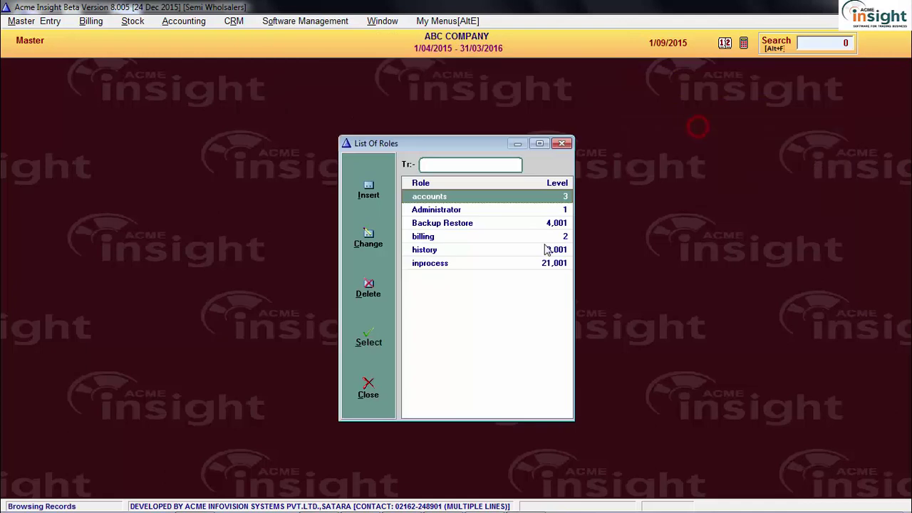
pyautogui.click(811, 41)
pyautogui.write('521')
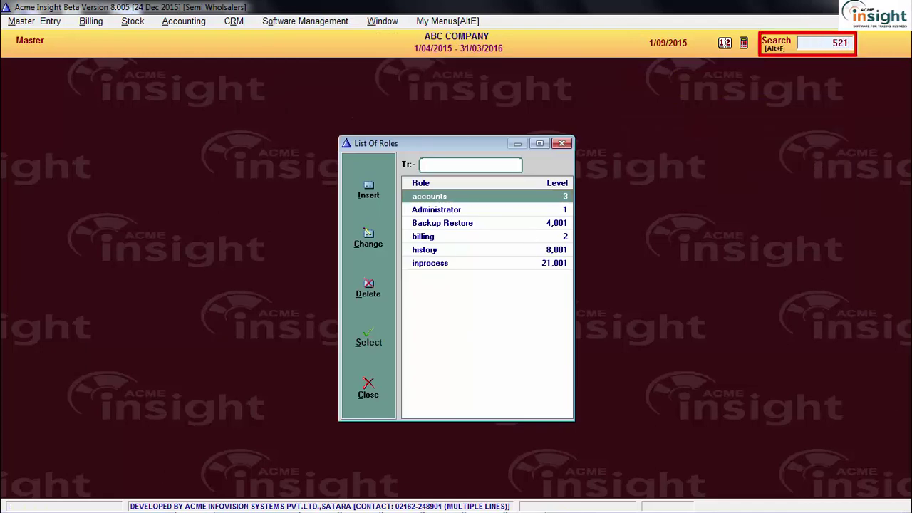
pyautogui.press('Return')
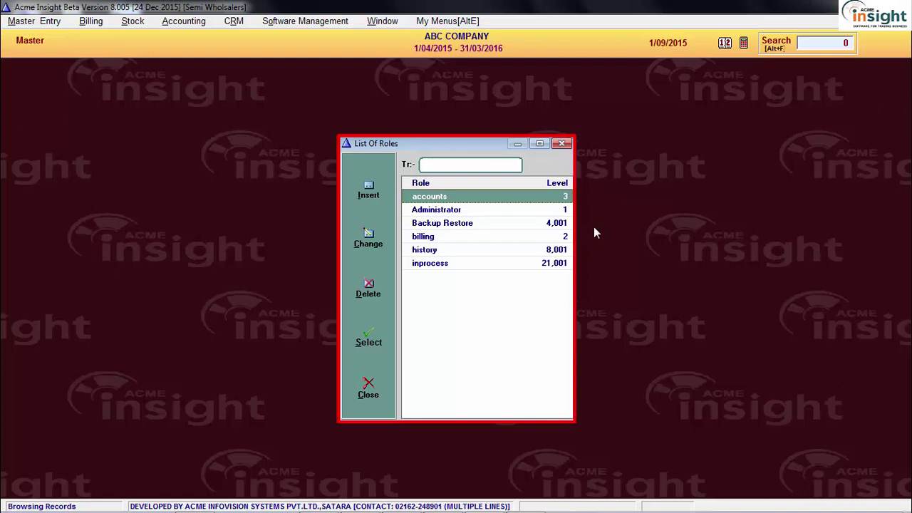
pyautogui.click(507, 220)
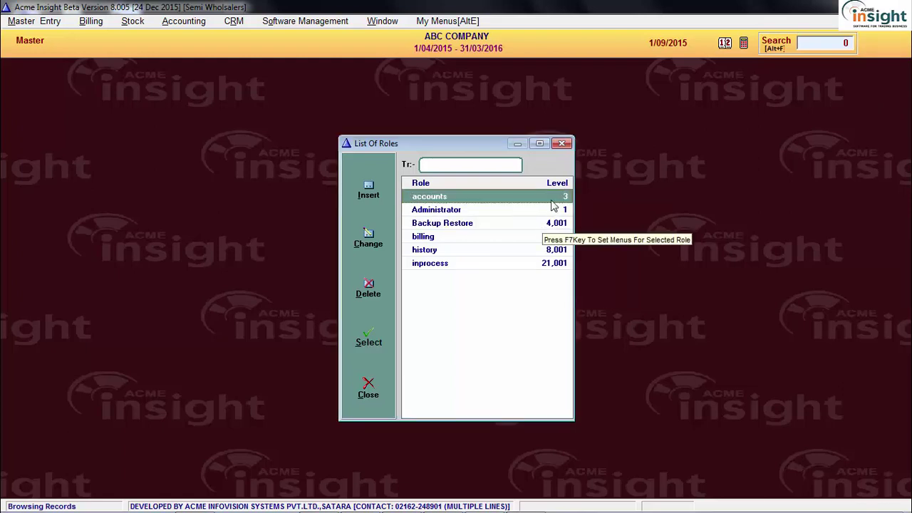
pyautogui.press('F7')
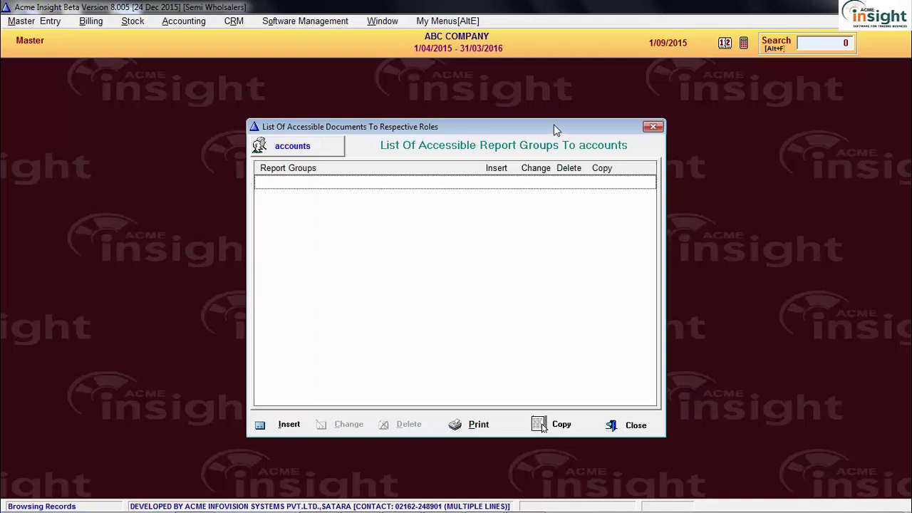
# Add the ACCOUNTS report group for accounts with Allow Insert Yes and Change, Delete, Copy No
pyautogui.moveTo(554, 126); pyautogui.dragTo(413, 116)
pyautogui.click(151, 414)
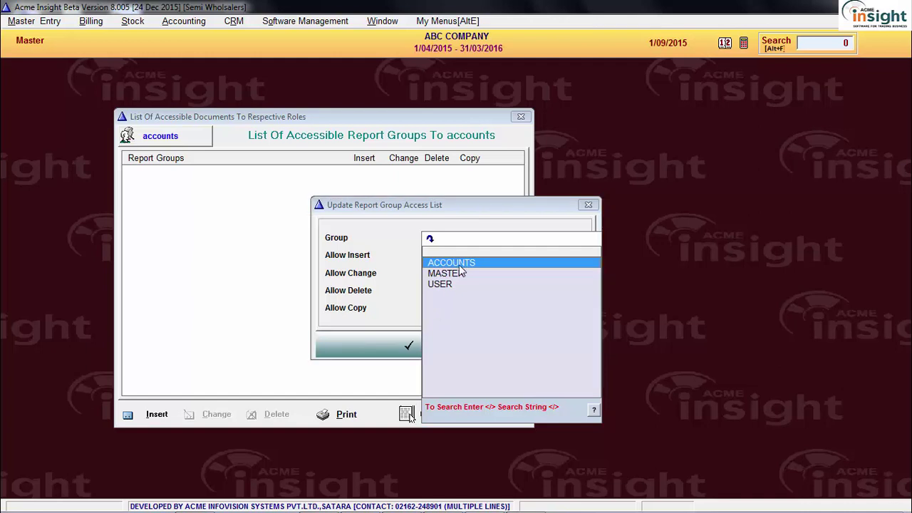
pyautogui.click(464, 275)
pyautogui.click(447, 283)
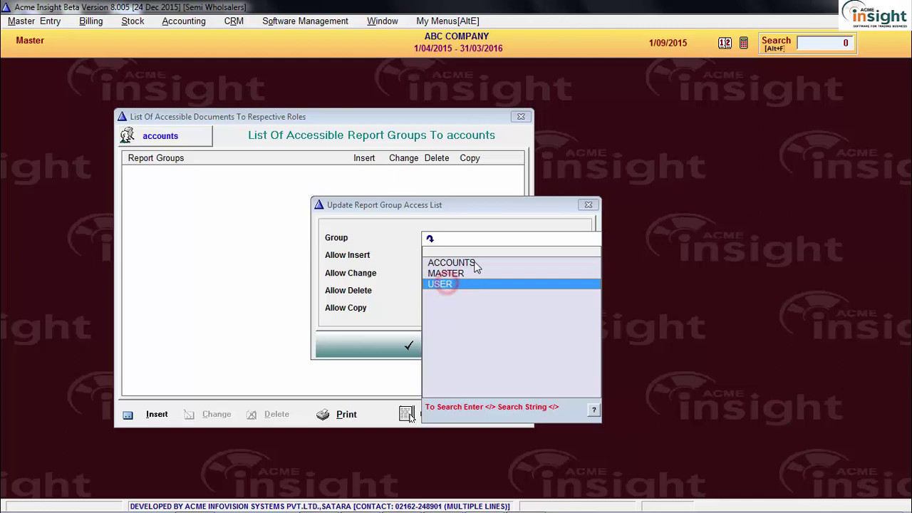
pyautogui.click(474, 263)
pyautogui.doubleClick(488, 263)
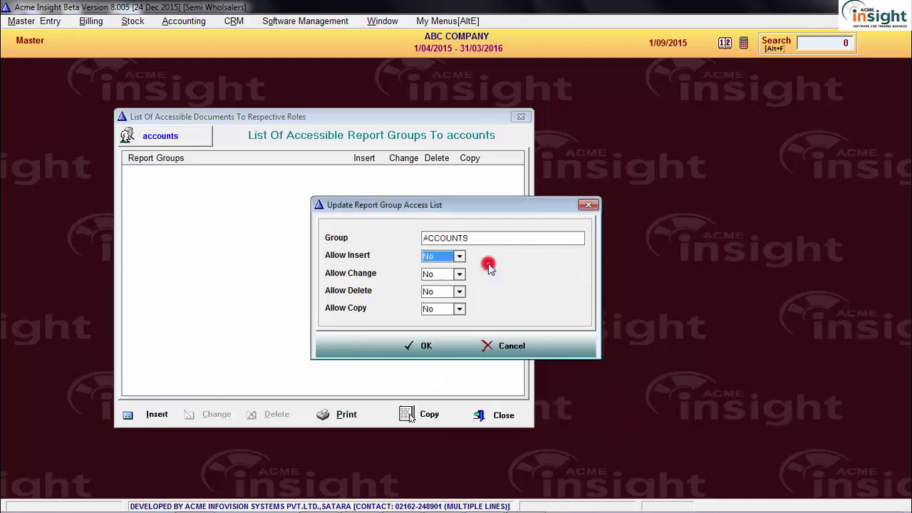
pyautogui.press('Down')
pyautogui.press('Return')
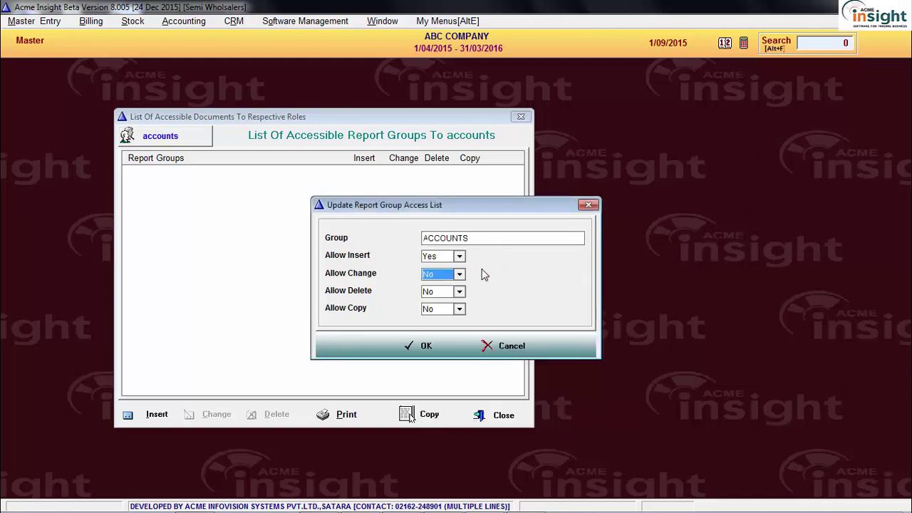
pyautogui.press('Return')
pyautogui.press('Return')
pyautogui.click(424, 348)
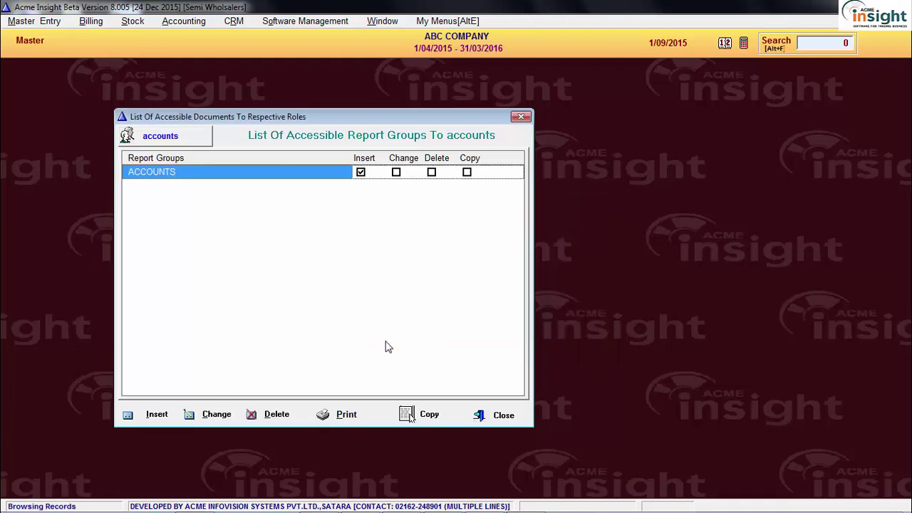
pyautogui.moveTo(321, 115)
pyautogui.mouseDown()
pyautogui.moveTo(470, 122)
pyautogui.moveTo(251, 124)
pyautogui.mouseUp()
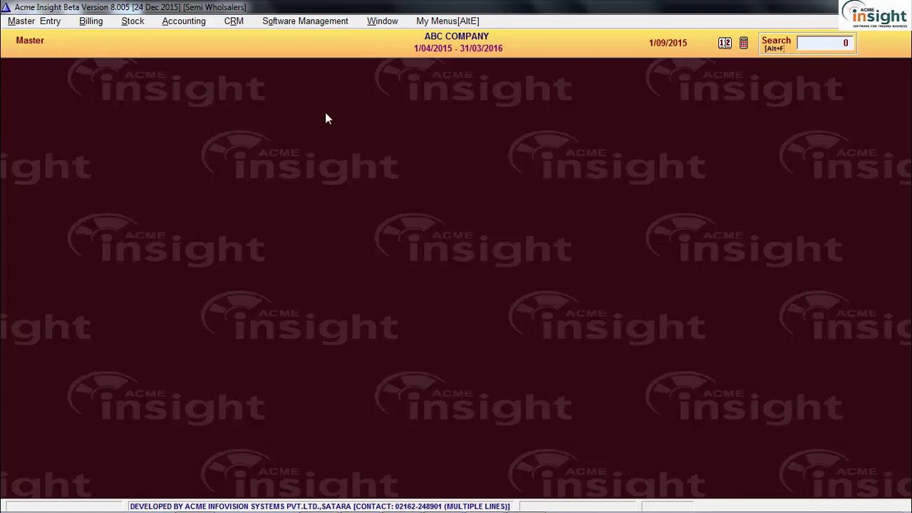
# Open menu 522 customised report allocation and browse descriptions such as Process To Split Sale Bills
pyautogui.click(305, 21)
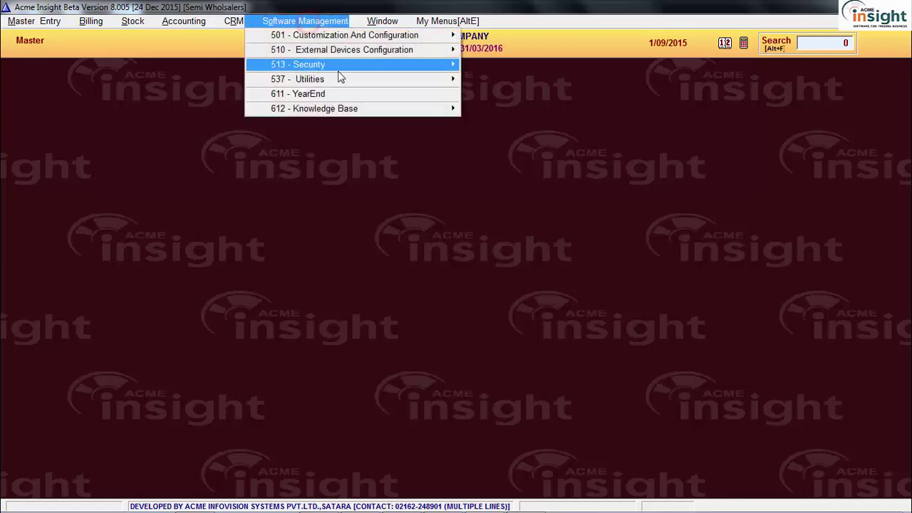
pyautogui.click(368, 63)
pyautogui.click(522, 80)
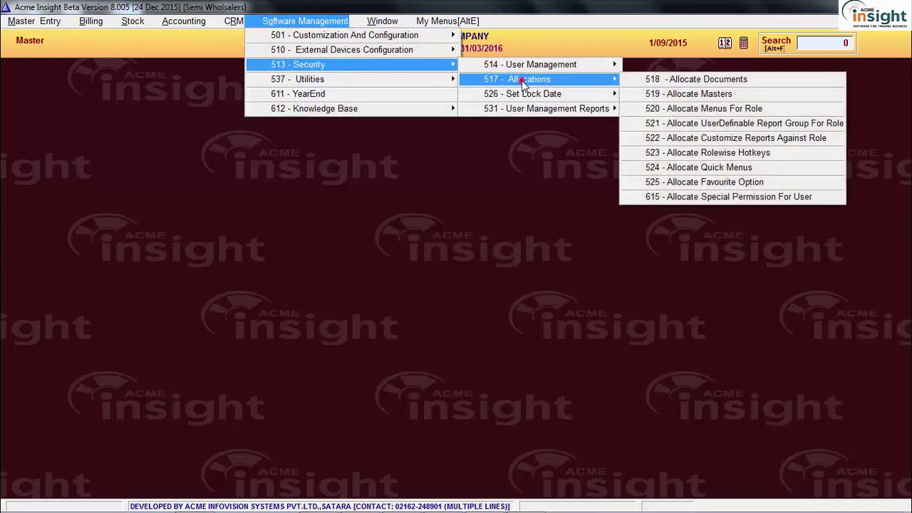
pyautogui.click(757, 140)
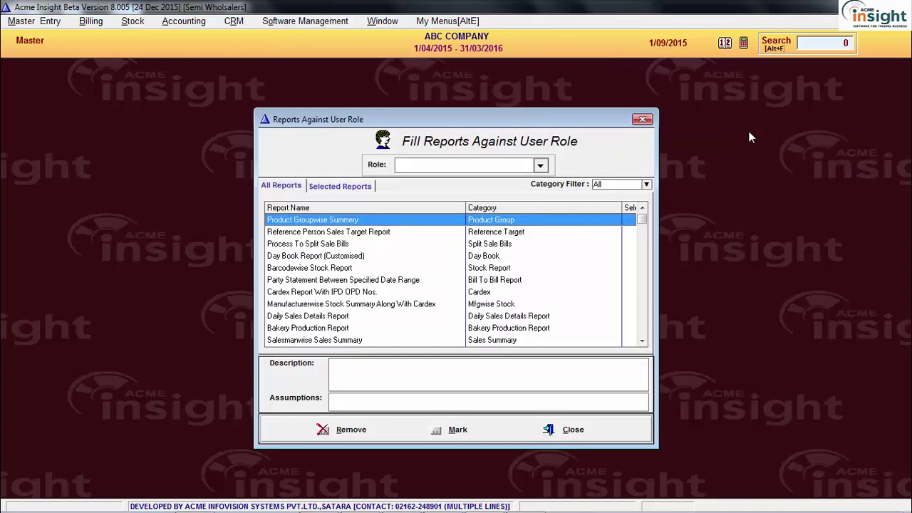
pyautogui.click(863, 48)
pyautogui.write('522')
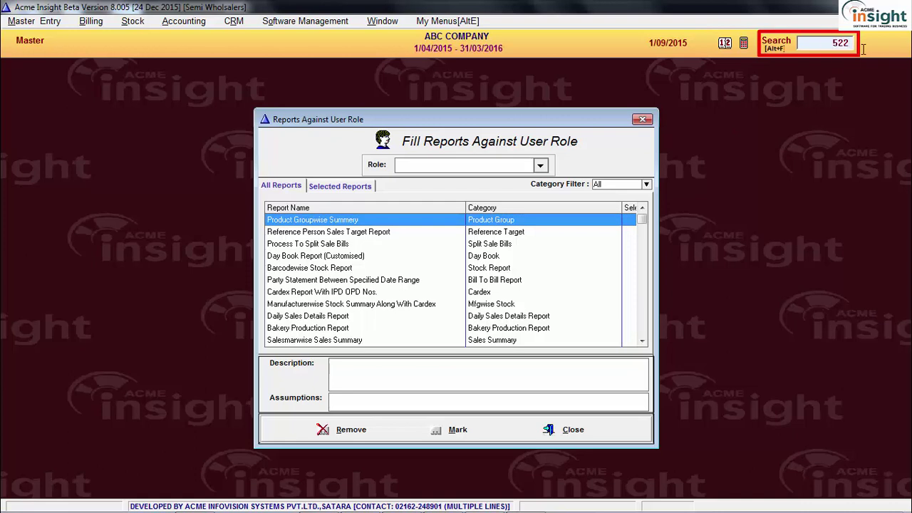
pyautogui.press('Return')
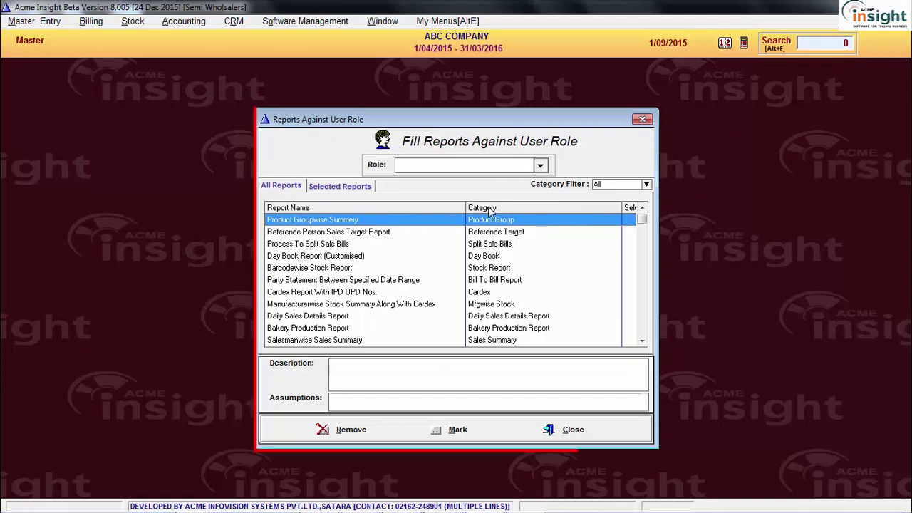
pyautogui.click(403, 243)
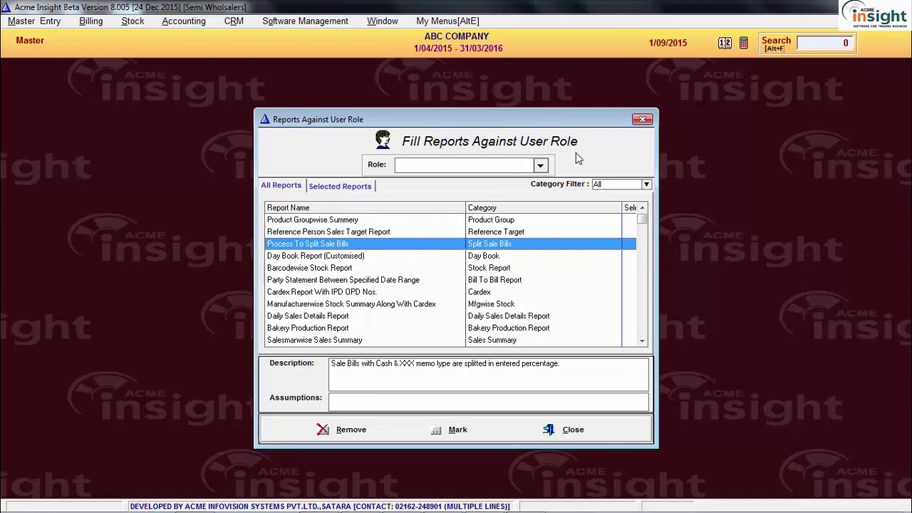
pyautogui.click(404, 292)
pyautogui.scroll(-4, 405, 292)
pyautogui.click(398, 268)
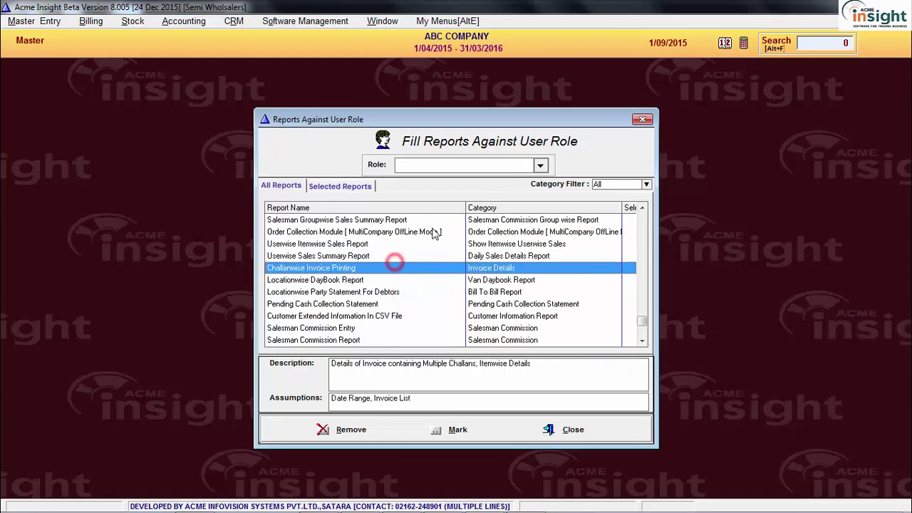
# Mark the Daily Sales Details Report for the Administrator role
pyautogui.click(473, 166)
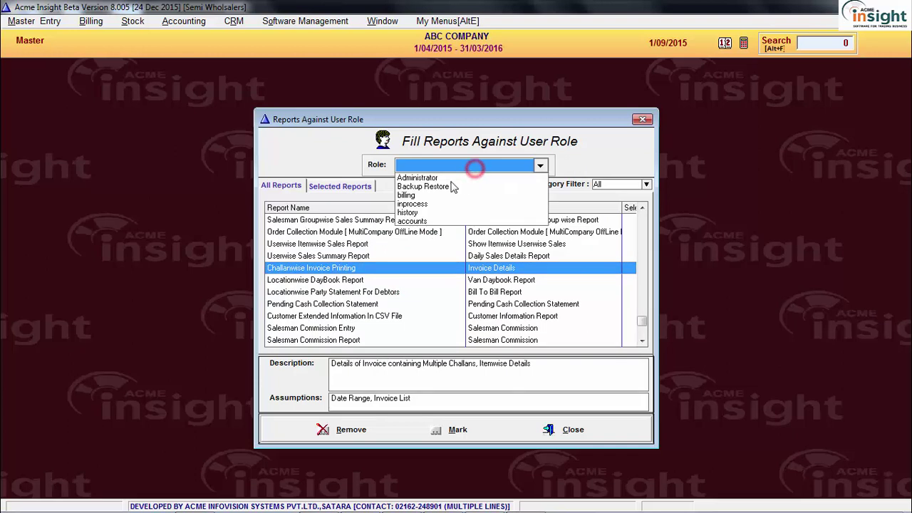
pyautogui.click(423, 177)
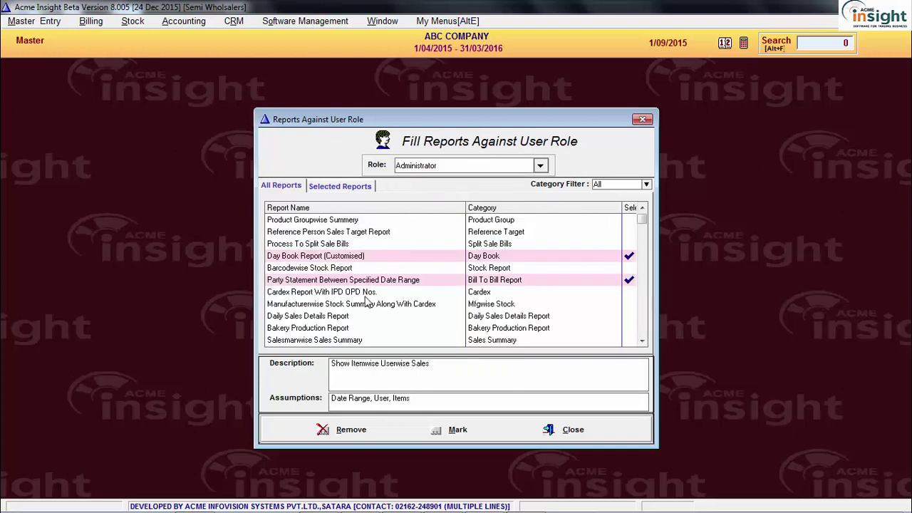
pyautogui.click(350, 292)
pyautogui.click(348, 315)
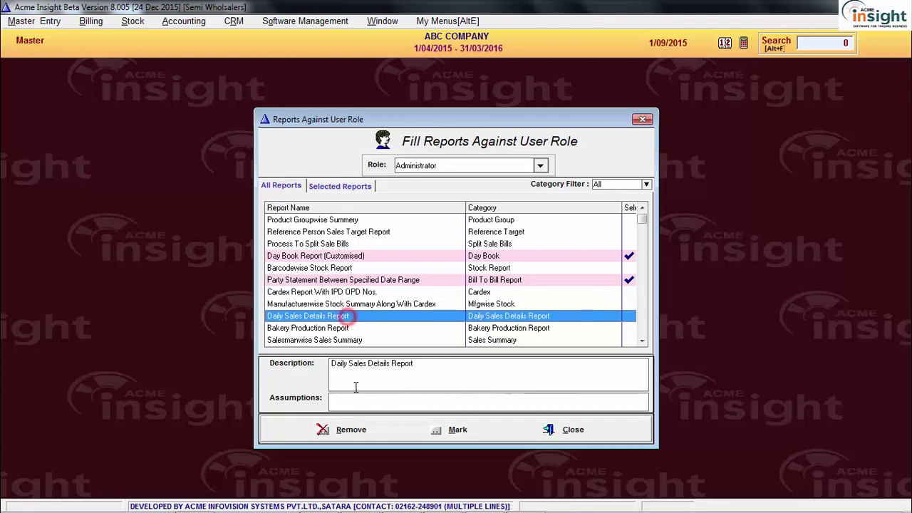
pyautogui.click(439, 428)
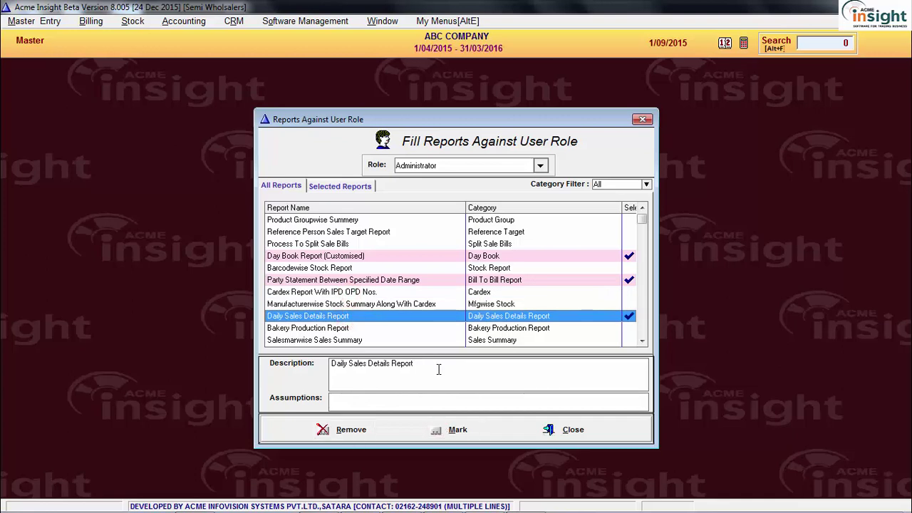
# Confirm the report appears in Stock's 232 Customised Reports list
pyautogui.click(133, 22)
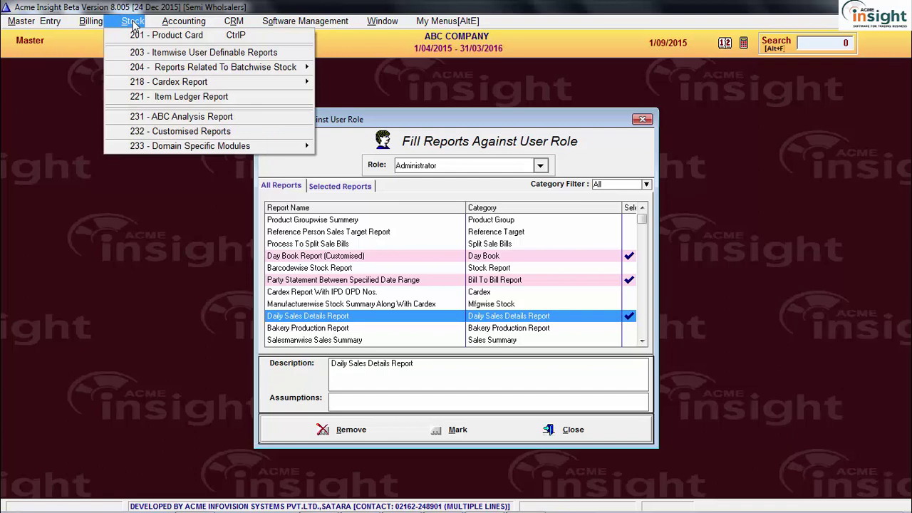
pyautogui.click(243, 133)
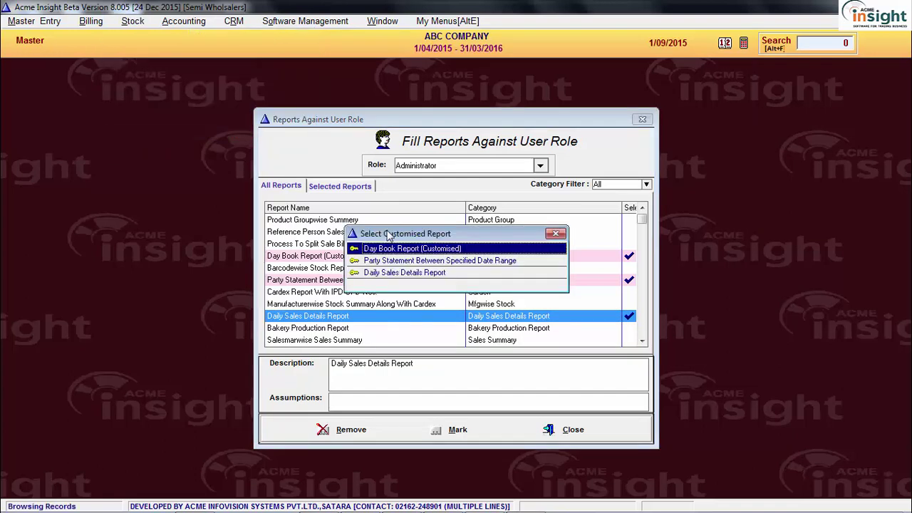
pyautogui.moveTo(407, 237); pyautogui.dragTo(96, 240)
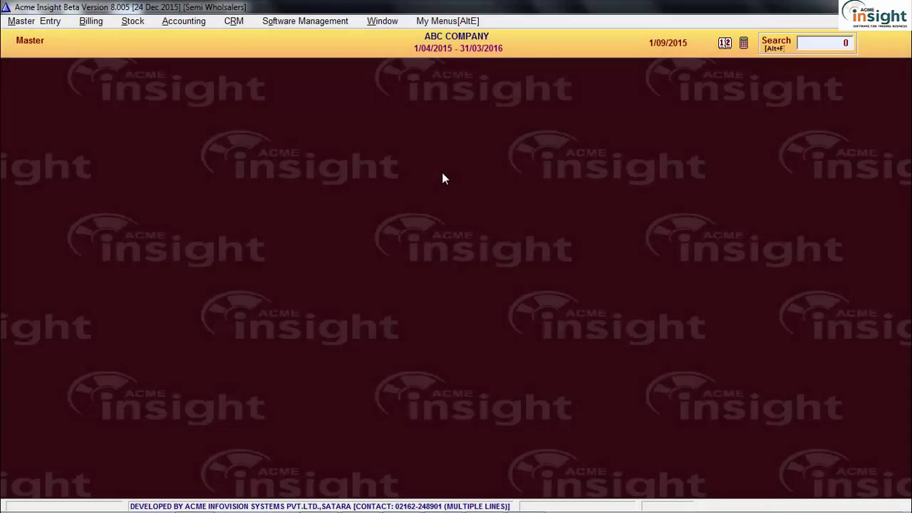
# Open 523 - Allocate Rolewise Hotkeys under Software Management > 513 Security > 517 Allocations
pyautogui.click(359, 129)
pyautogui.click(470, 227)
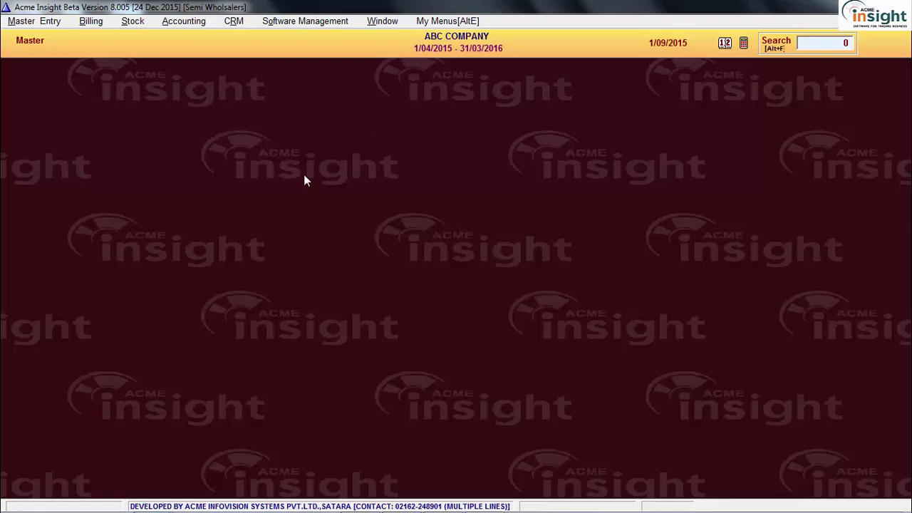
pyautogui.click(305, 21)
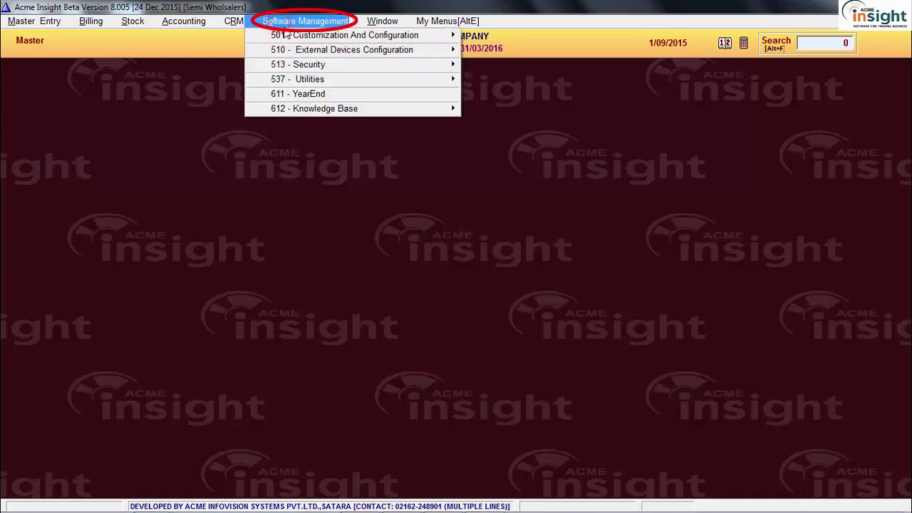
pyautogui.click(303, 64)
pyautogui.click(511, 80)
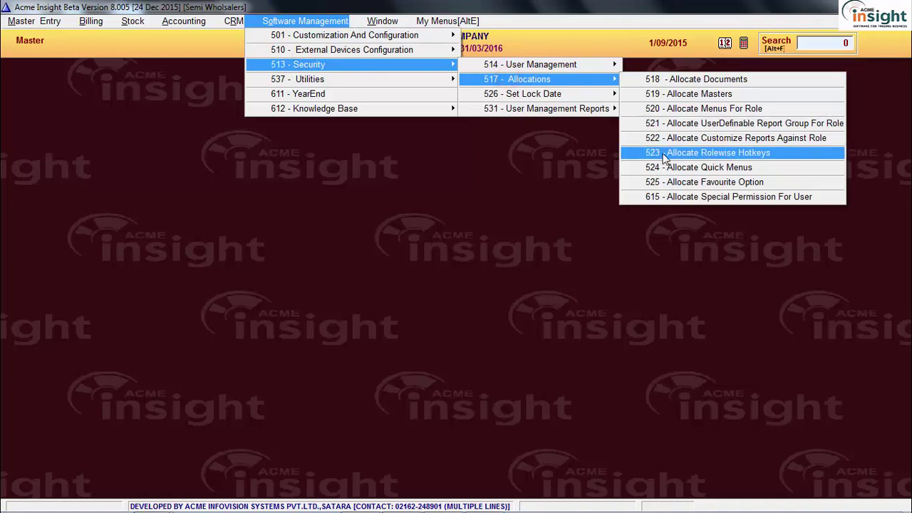
pyautogui.click(664, 154)
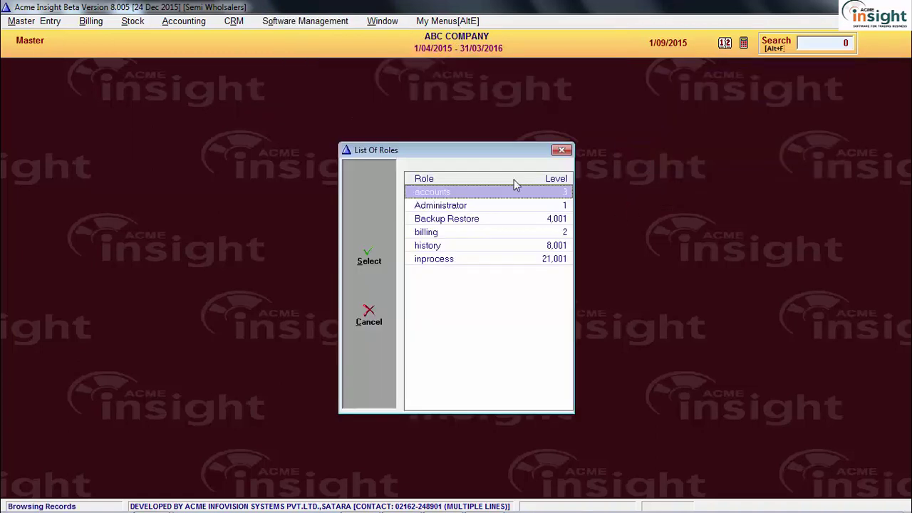
# Open the Administrator role's hotkey allocation and review the Document Creation Information and Enter Rate Entry hotkeys
pyautogui.moveTo(507, 151); pyautogui.dragTo(195, 117)
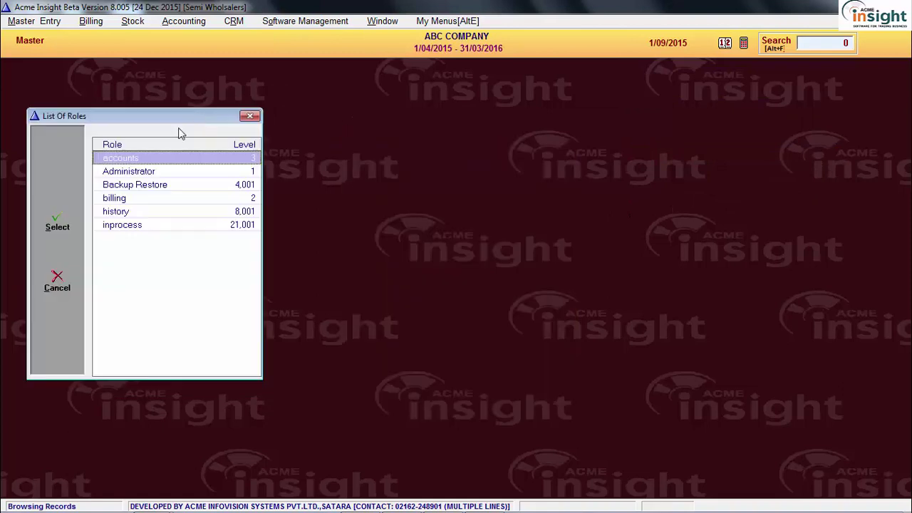
pyautogui.doubleClick(175, 171)
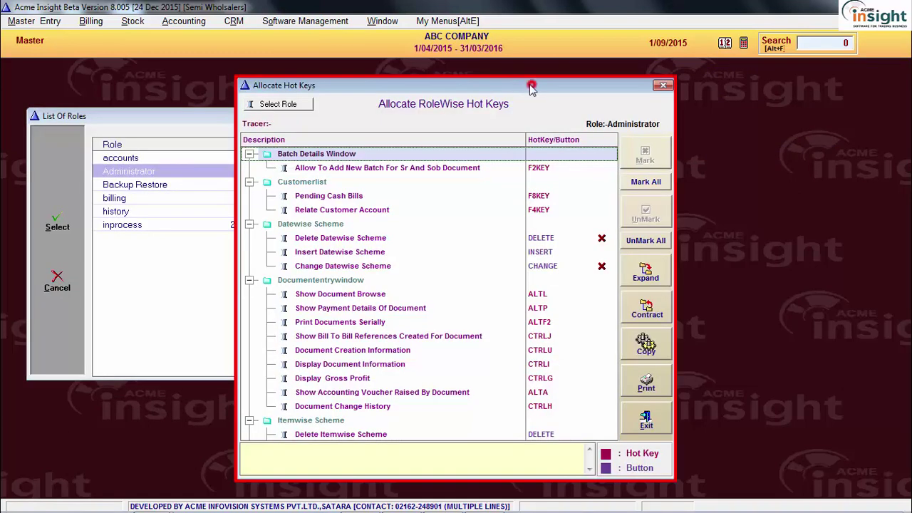
pyautogui.moveTo(529, 84); pyautogui.dragTo(318, 78)
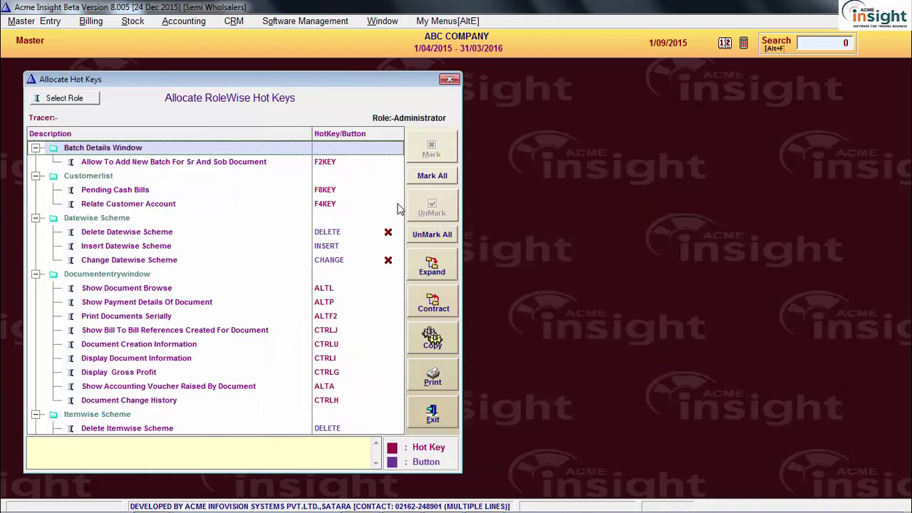
pyautogui.click(213, 344)
pyautogui.scroll(-10, 214, 344)
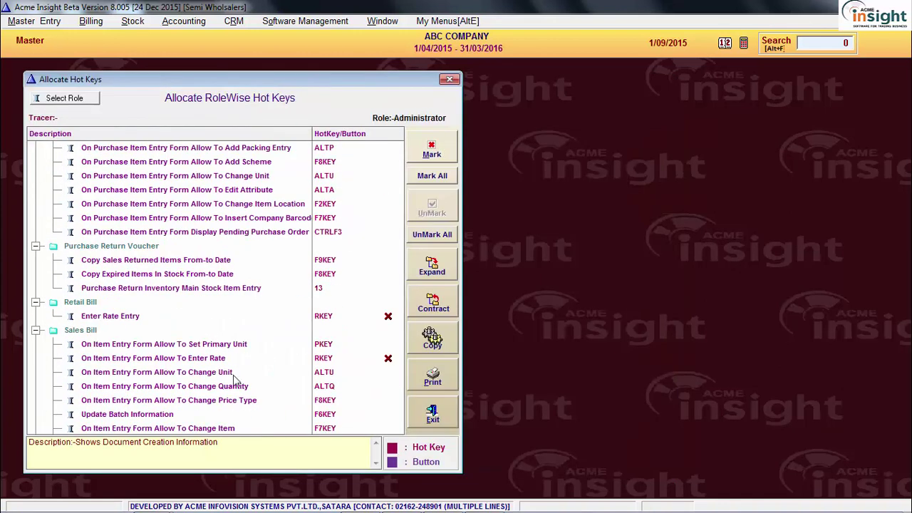
pyautogui.click(230, 318)
pyautogui.scroll(-3, 232, 320)
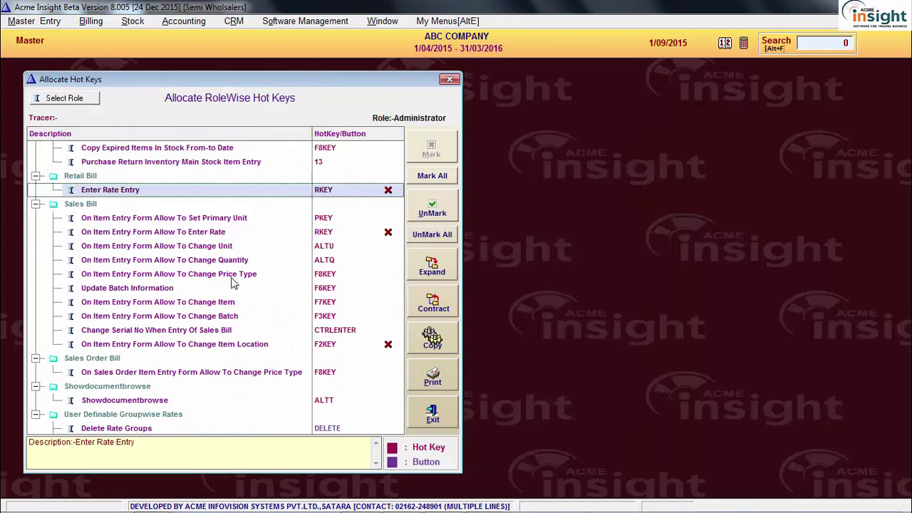
# Restrict the Update Batch Information hotkey for the Administrator role
pyautogui.click(233, 277)
pyautogui.click(217, 290)
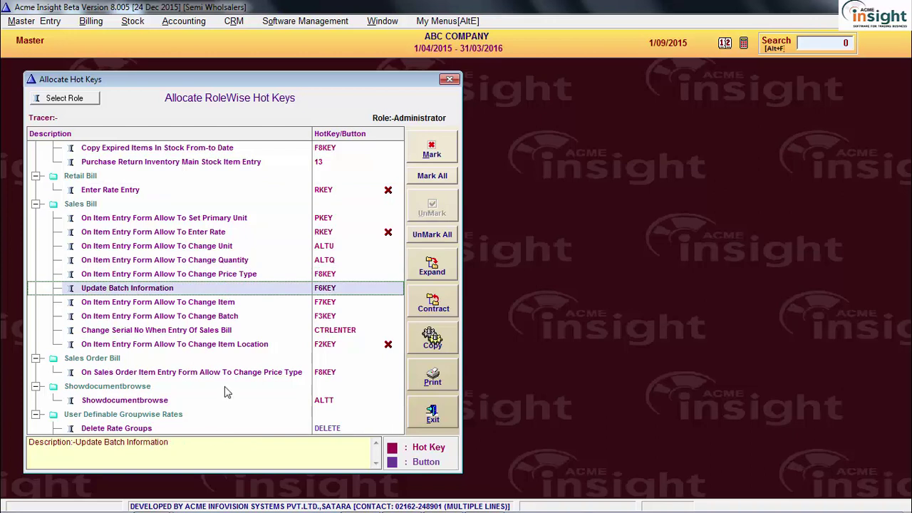
pyautogui.click(223, 387)
pyautogui.click(238, 318)
pyautogui.click(235, 301)
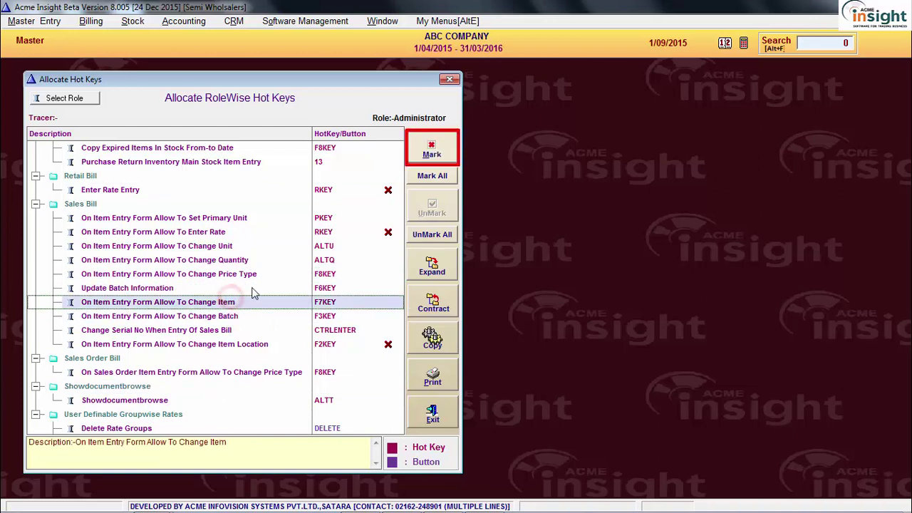
pyautogui.click(251, 288)
pyautogui.click(431, 152)
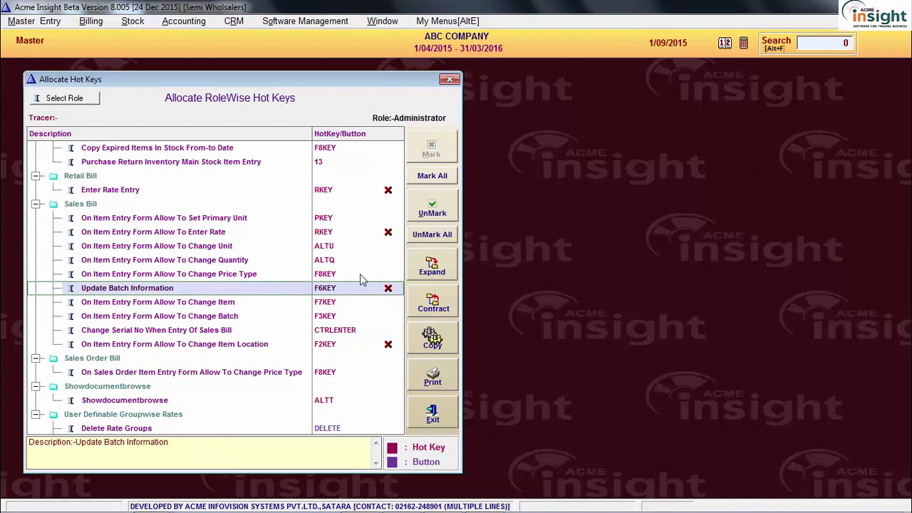
# Lift the restriction on the Change Item Location hotkey
pyautogui.click(270, 332)
pyautogui.click(280, 344)
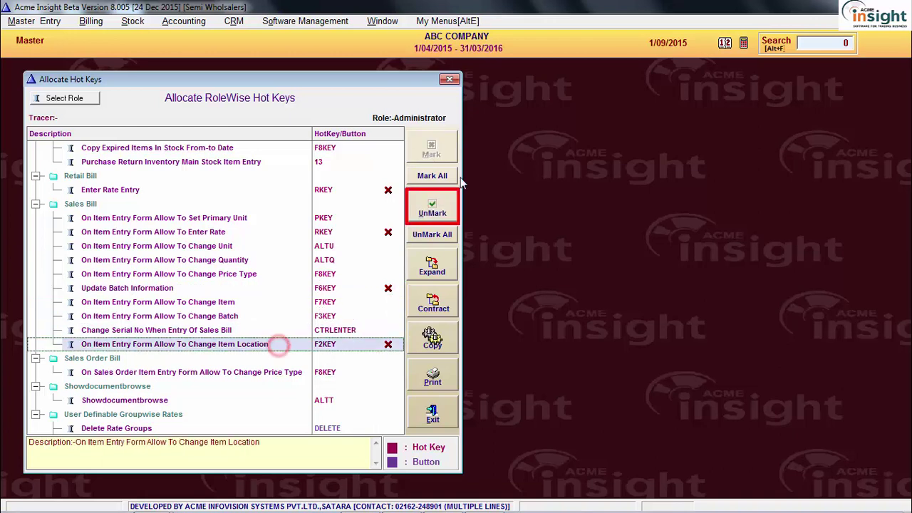
pyautogui.click(437, 215)
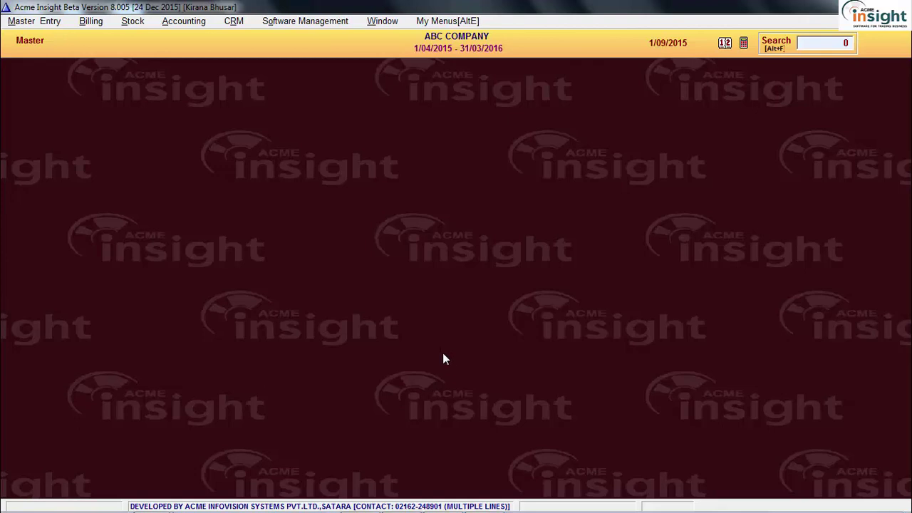
# Open 524 Allocate Quick Menus and choose the Administrator role
pyautogui.click(305, 20)
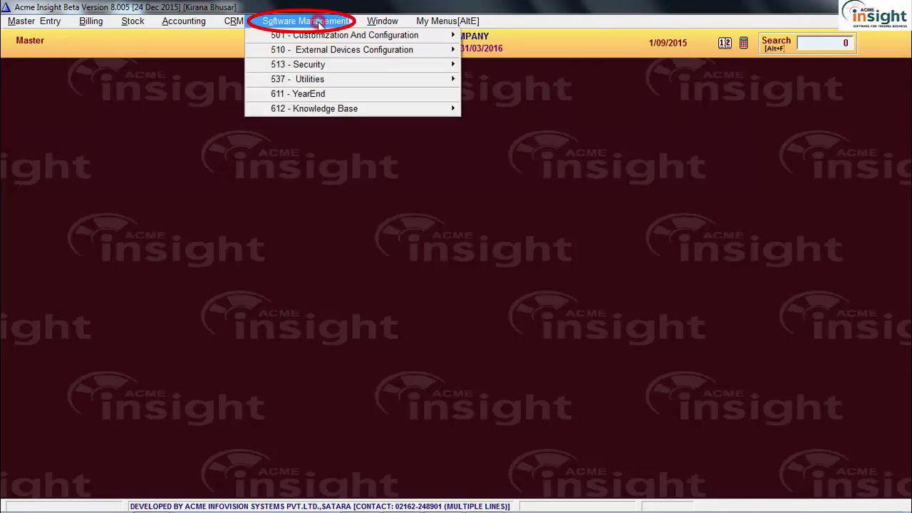
pyautogui.click(340, 65)
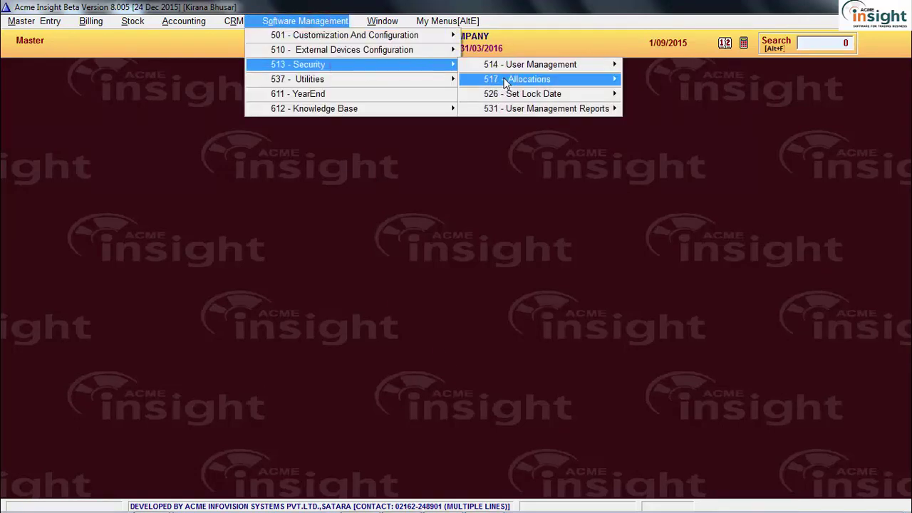
pyautogui.click(503, 79)
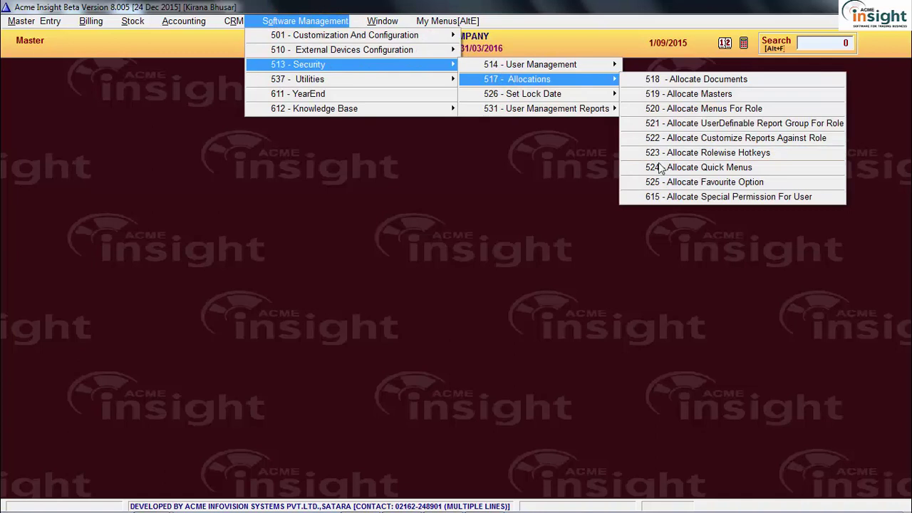
pyautogui.click(663, 169)
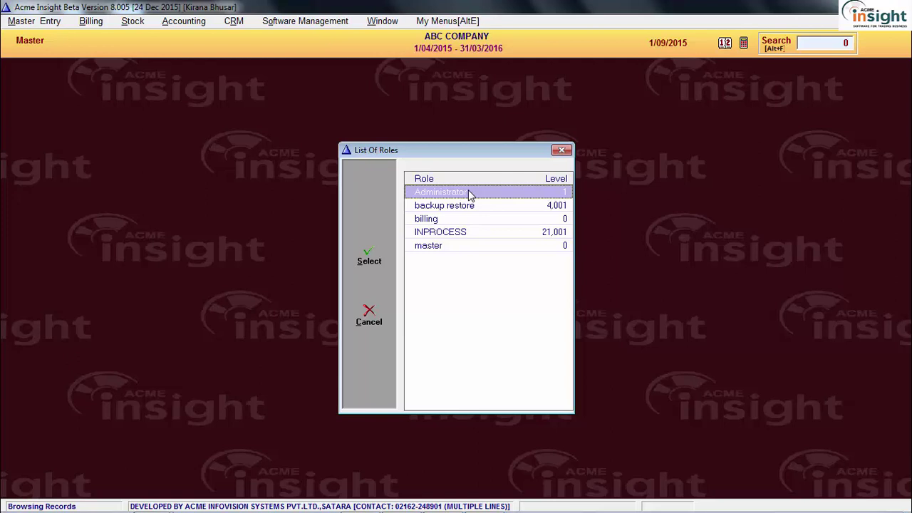
pyautogui.doubleClick(469, 194)
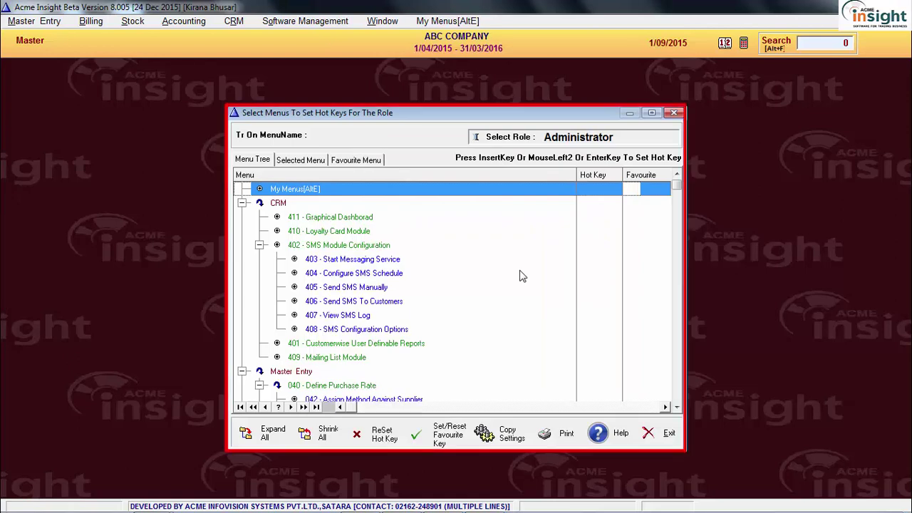
# Assign Ctrl2 to Customer Master, declining the favourite key prompt
pyautogui.click(520, 259)
pyautogui.click(529, 334)
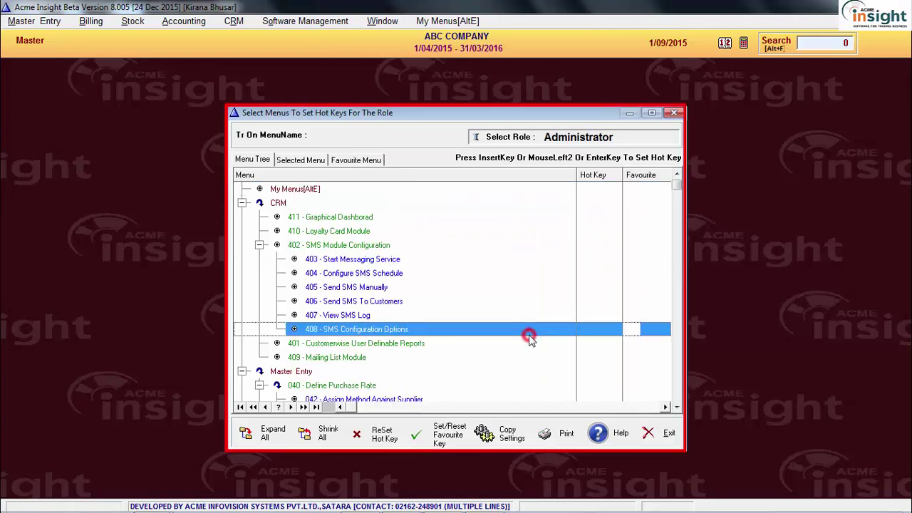
pyautogui.scroll(-3, 529, 335)
pyautogui.click(512, 327)
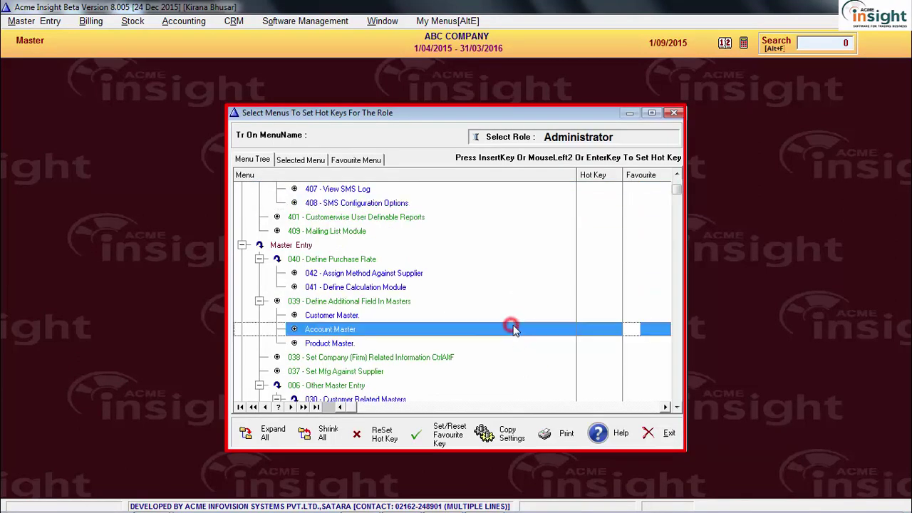
pyautogui.click(518, 317)
pyautogui.scroll(-3, 519, 324)
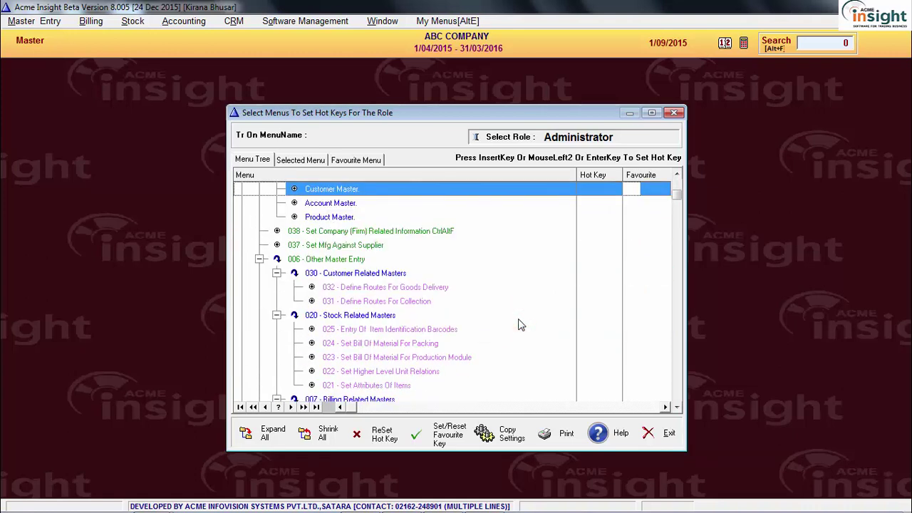
pyautogui.press('Return')
pyautogui.click(492, 284)
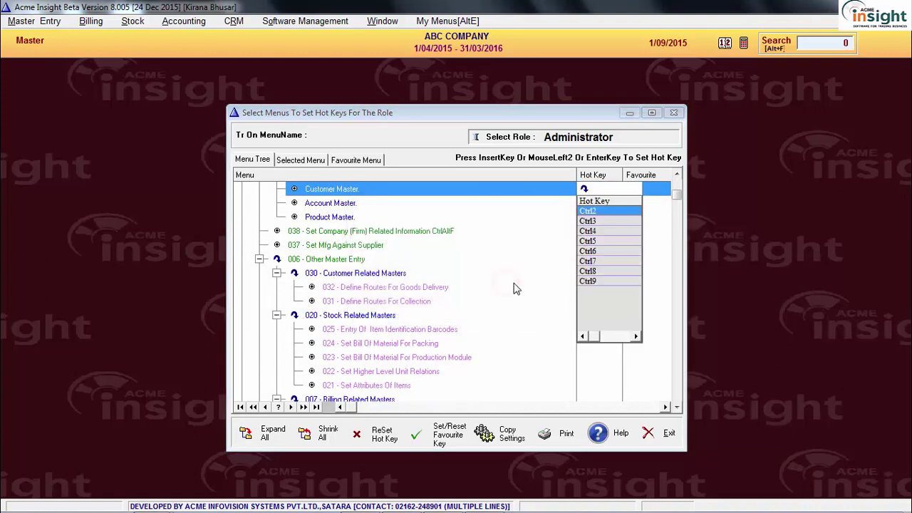
pyautogui.press('Return')
pyautogui.press('Down')
pyautogui.press('Down')
pyautogui.press('Down')
pyautogui.press('Down')
pyautogui.press('Down')
pyautogui.press('Down')
pyautogui.press('Down')
pyautogui.press('Down')
pyautogui.press('Down')
pyautogui.press('Down')
pyautogui.press('Down')
pyautogui.press('Down')
pyautogui.press('Down')
pyautogui.press('Down')
pyautogui.press('Down')
pyautogui.press('Down')
pyautogui.press('Down')
pyautogui.press('Down')
pyautogui.press('Down')
pyautogui.press('Down')
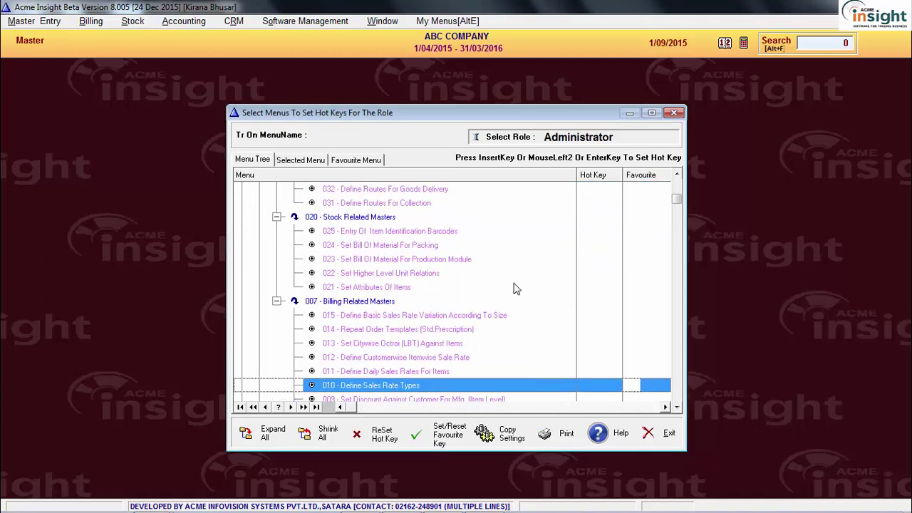
pyautogui.press('Up')
pyautogui.press('Up')
pyautogui.press('Up')
pyautogui.press('Up')
pyautogui.press('Up')
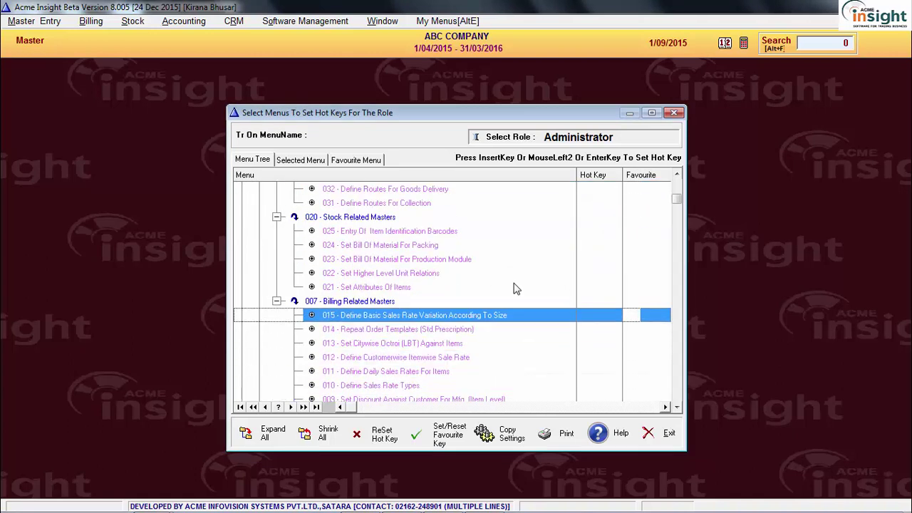
pyautogui.press('Up')
pyautogui.press('Up')
pyautogui.press('Up')
pyautogui.press('Up')
pyautogui.press('Up')
pyautogui.press('Up')
pyautogui.press('Up')
pyautogui.press('Up')
pyautogui.press('Up')
pyautogui.press('Up')
pyautogui.press('Up')
pyautogui.press('Up')
pyautogui.press('Up')
pyautogui.press('Up')
pyautogui.press('Up')
pyautogui.press('Up')
pyautogui.press('Up')
pyautogui.press('Up')
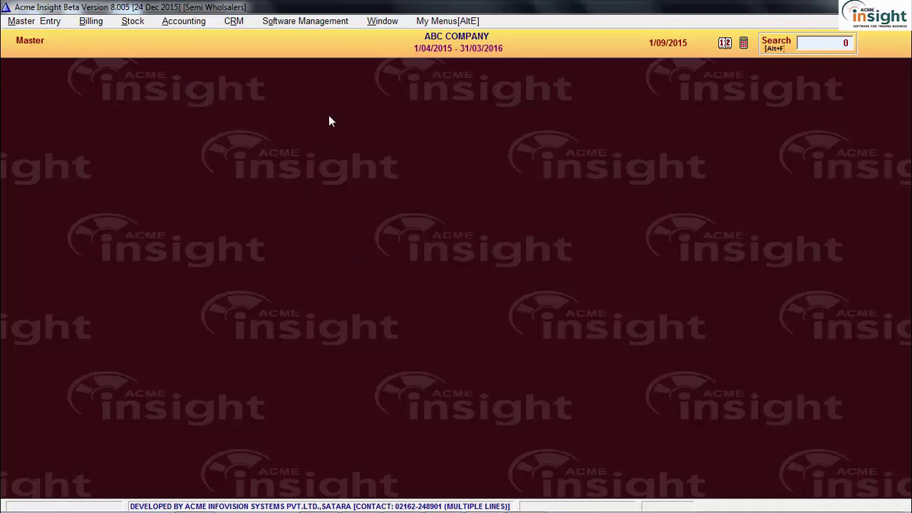
# Open the 525 Allocate Favourite Option setup via menu number search
pyautogui.click(310, 23)
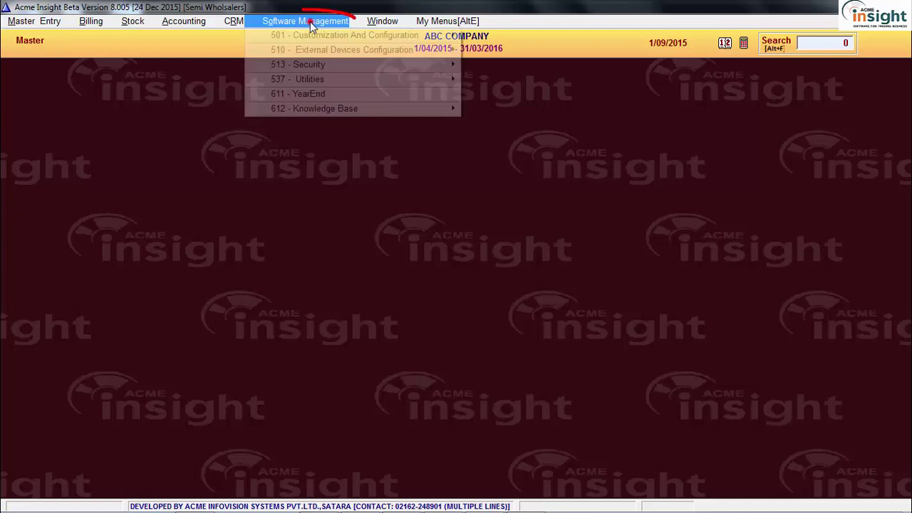
pyautogui.click(318, 65)
pyautogui.click(527, 80)
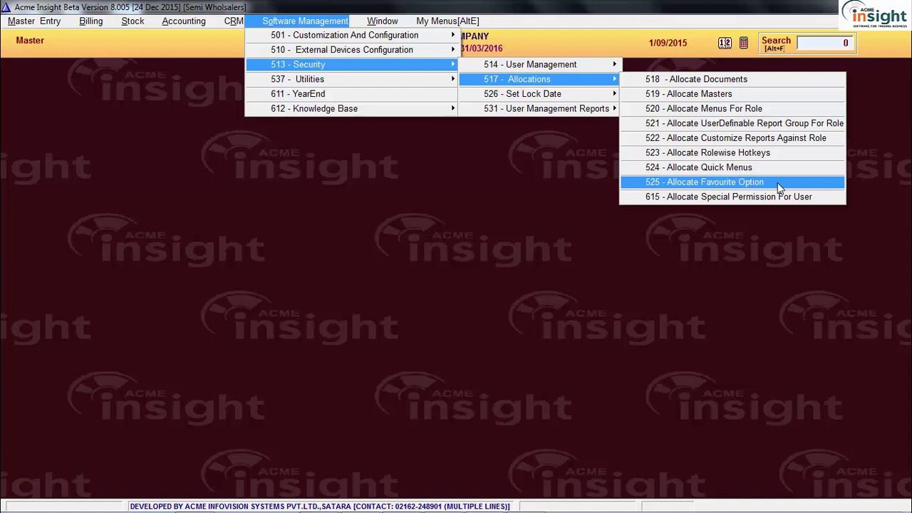
pyautogui.click(777, 182)
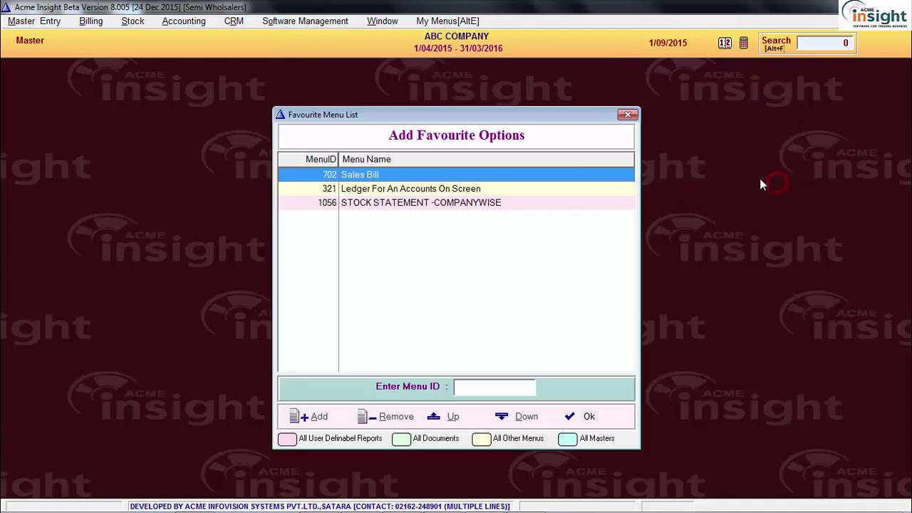
pyautogui.click(837, 46)
pyautogui.write('525')
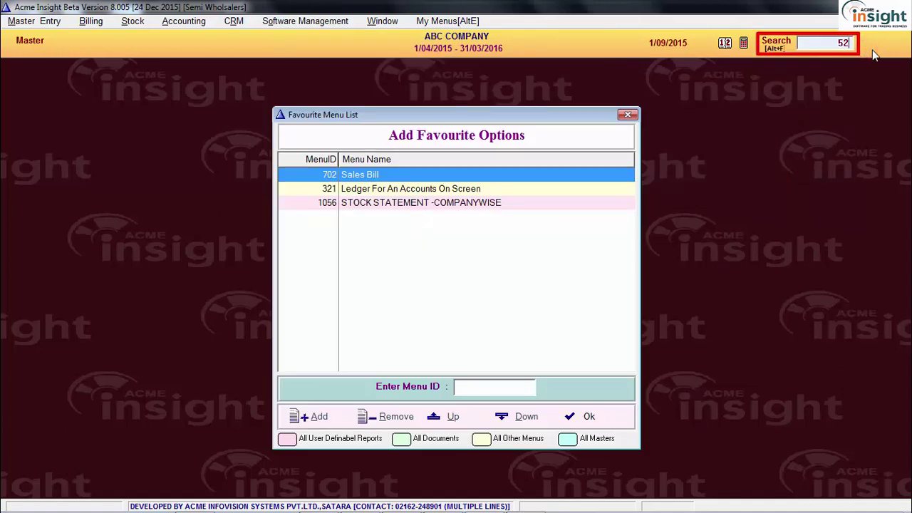
pyautogui.press('Return')
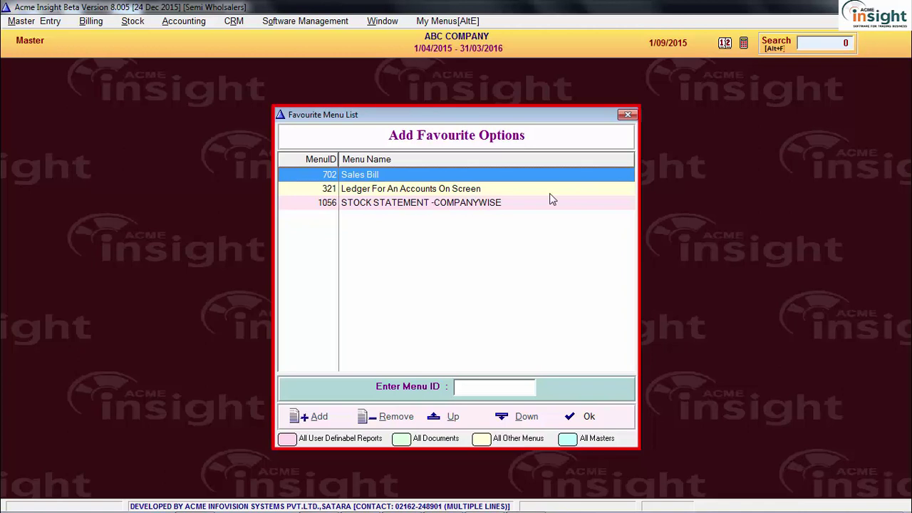
# Add menu ID 714 Purchase Bill to the favourite options
pyautogui.click(548, 193)
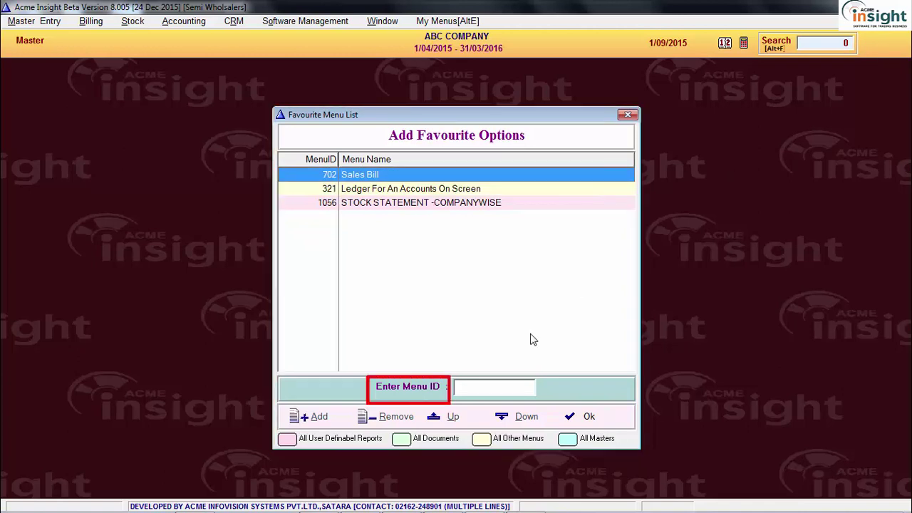
pyautogui.click(524, 388)
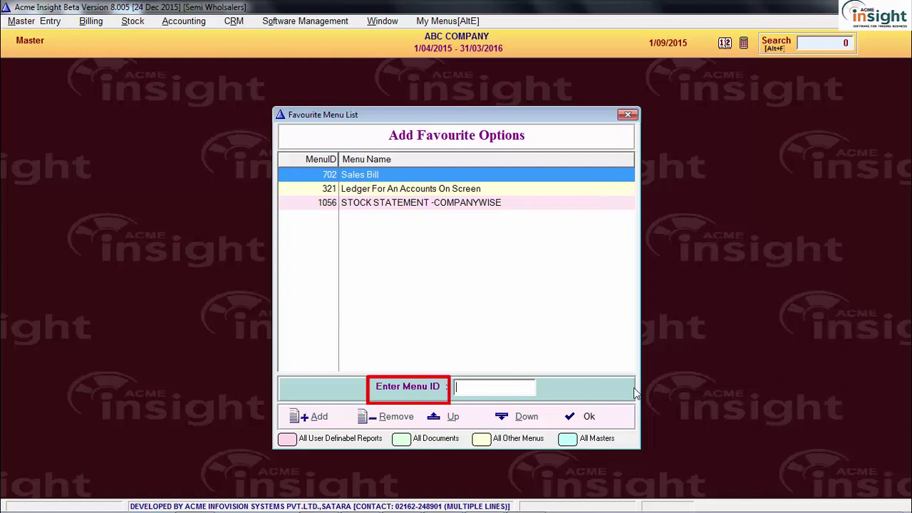
pyautogui.write('714')
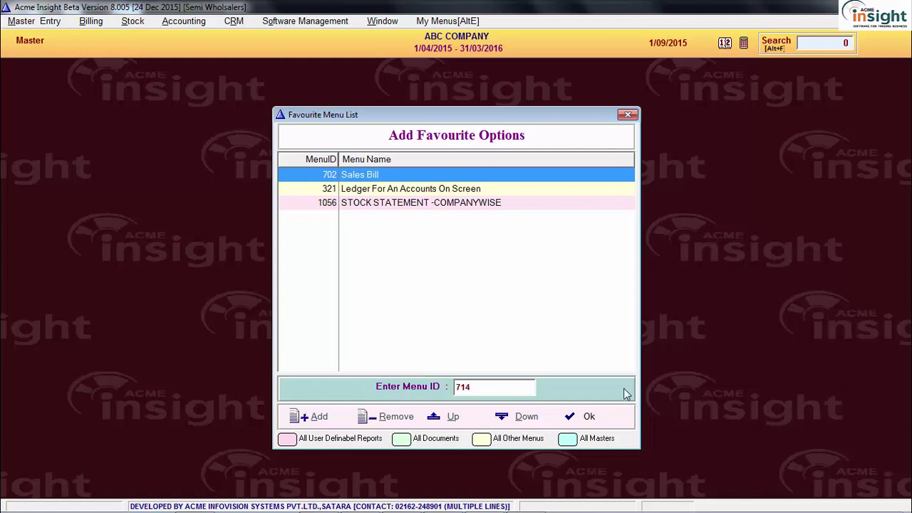
pyautogui.click(308, 419)
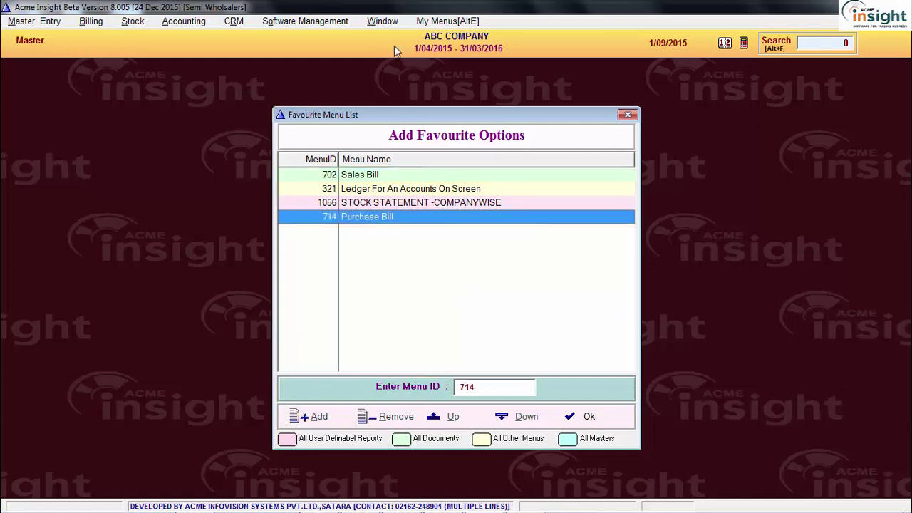
# Move Purchase Bill up three places to the top of the favourites list
pyautogui.click(430, 22)
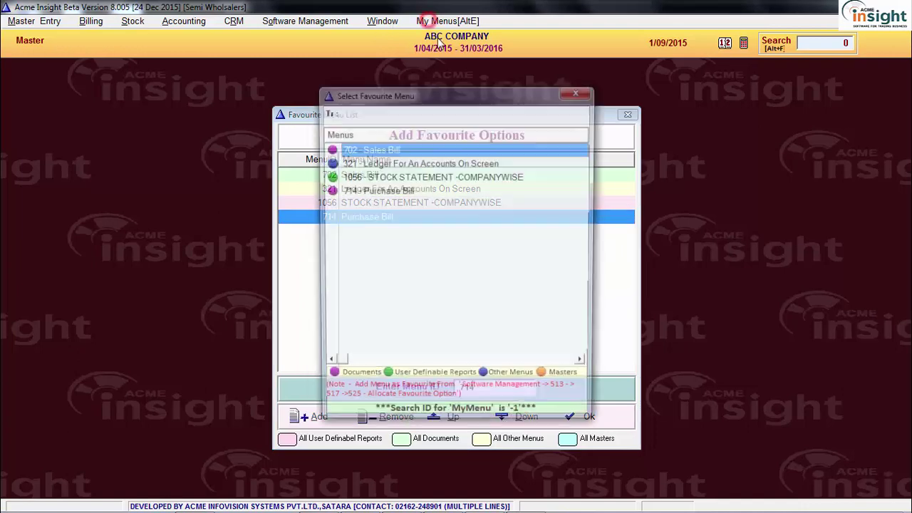
pyautogui.click(452, 164)
pyautogui.click(578, 90)
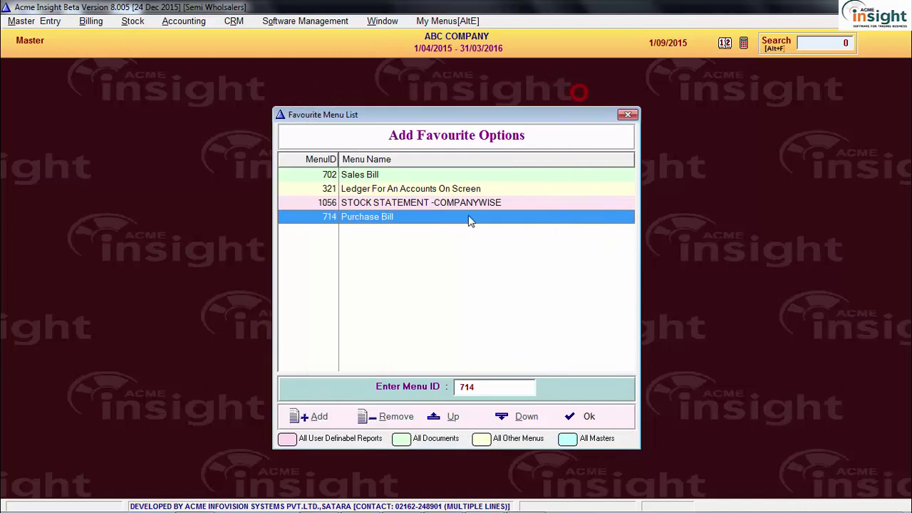
pyautogui.click(476, 203)
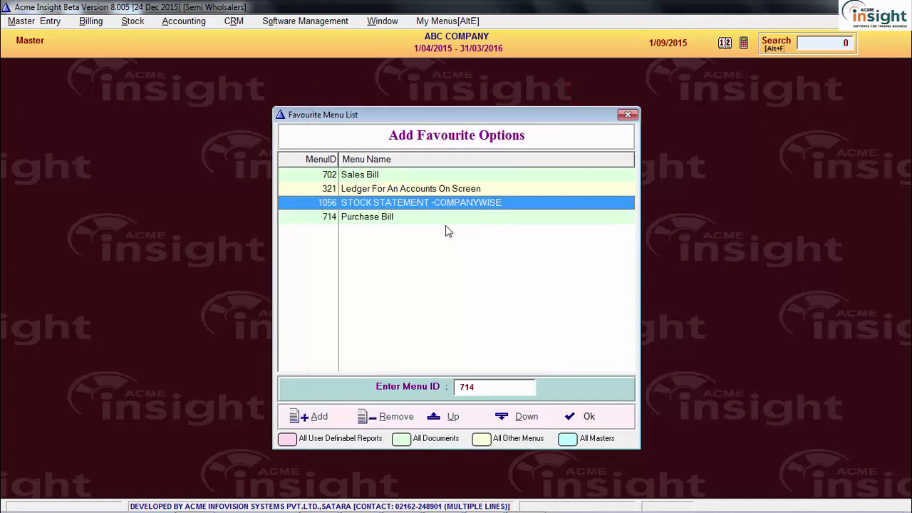
pyautogui.click(408, 220)
pyautogui.click(458, 418)
pyautogui.click(458, 419)
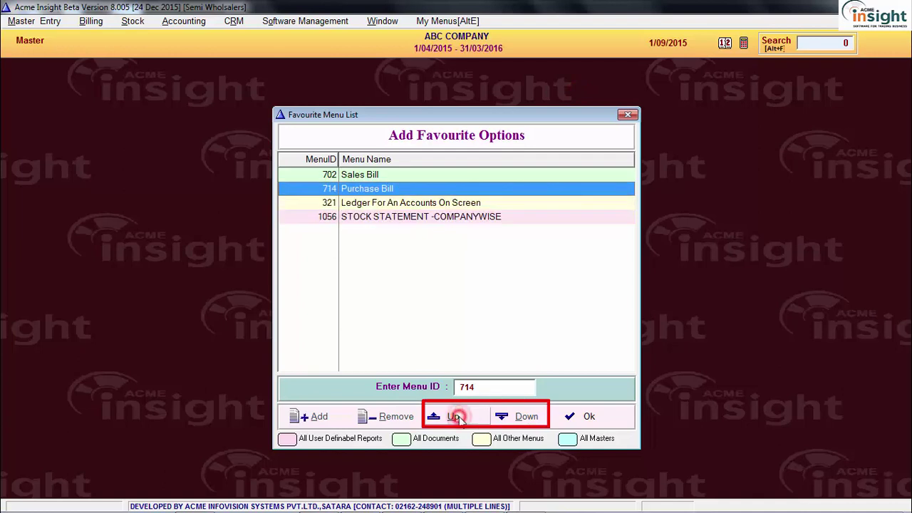
pyautogui.click(457, 418)
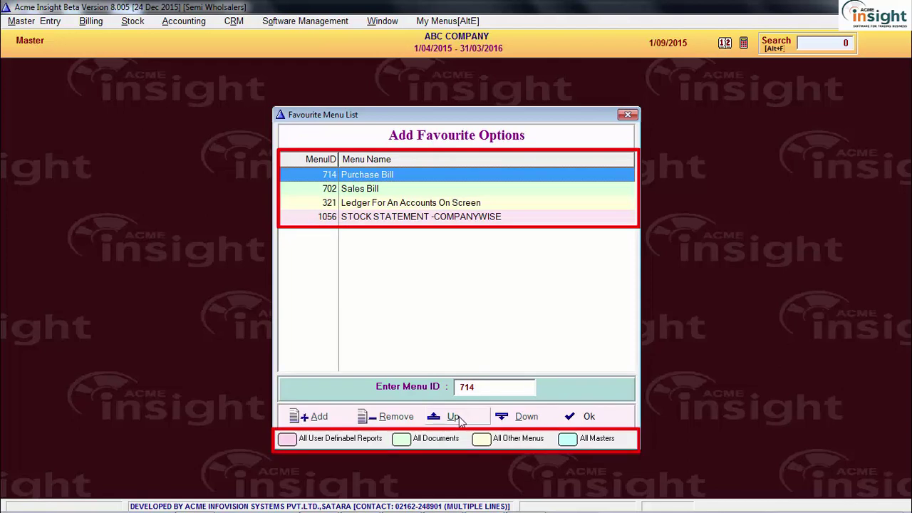
# Close the favourites setup, confirm Purchase Bill in My Menus (Alt+E), and open then close Sales Bill
pyautogui.press('Escape')
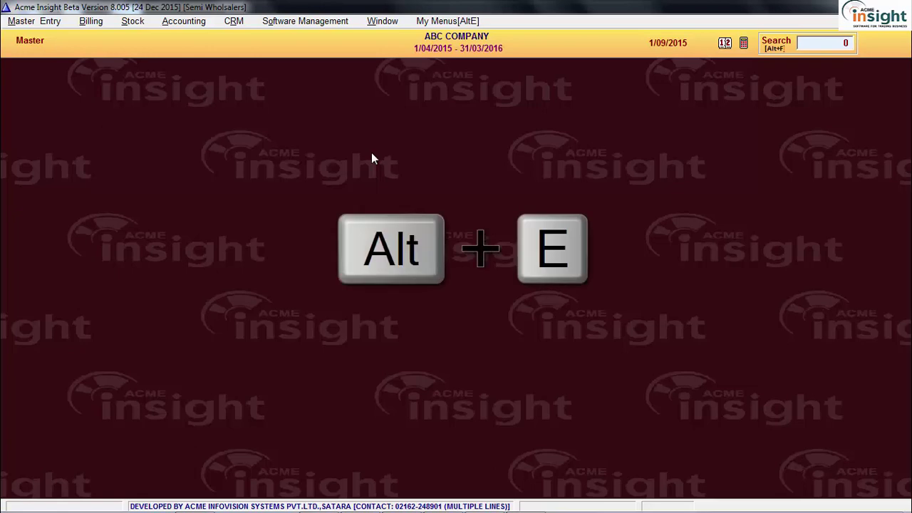
pyautogui.hotkey('alt', 'e')
pyautogui.click(404, 163)
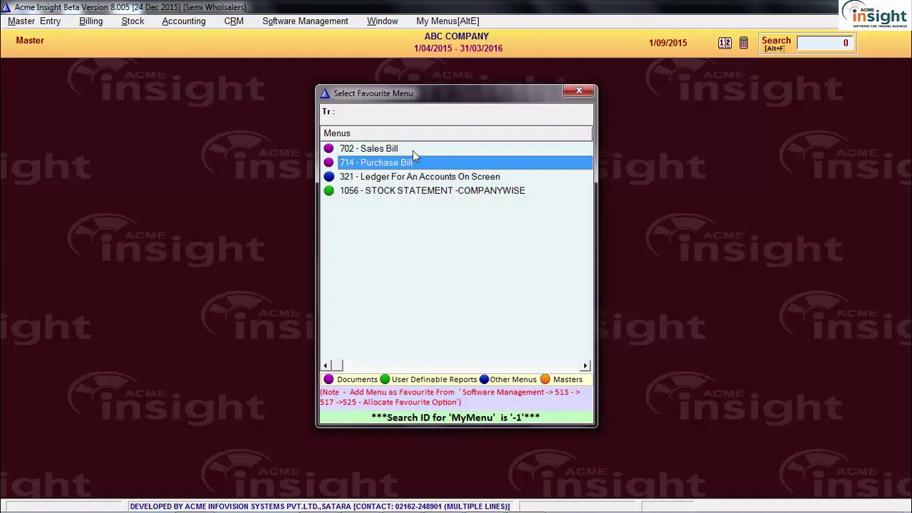
pyautogui.doubleClick(411, 149)
pyautogui.click(392, 161)
pyautogui.press('Escape')
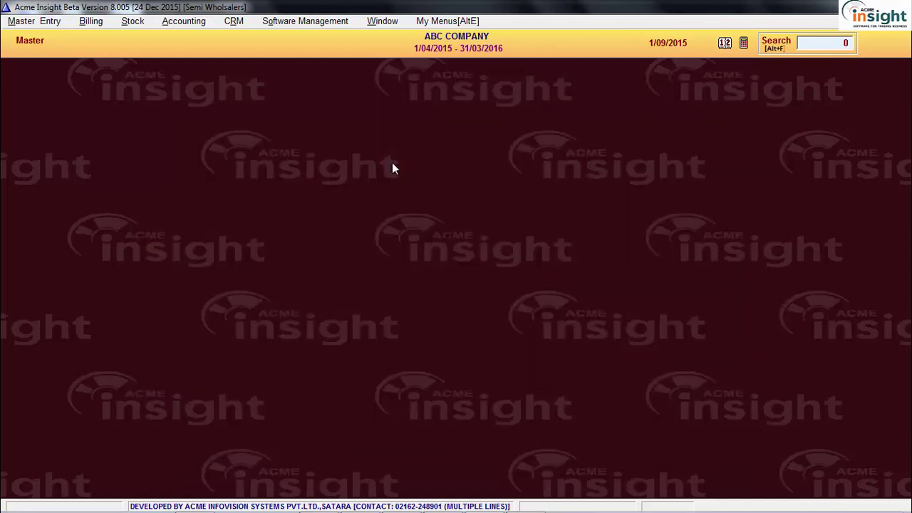